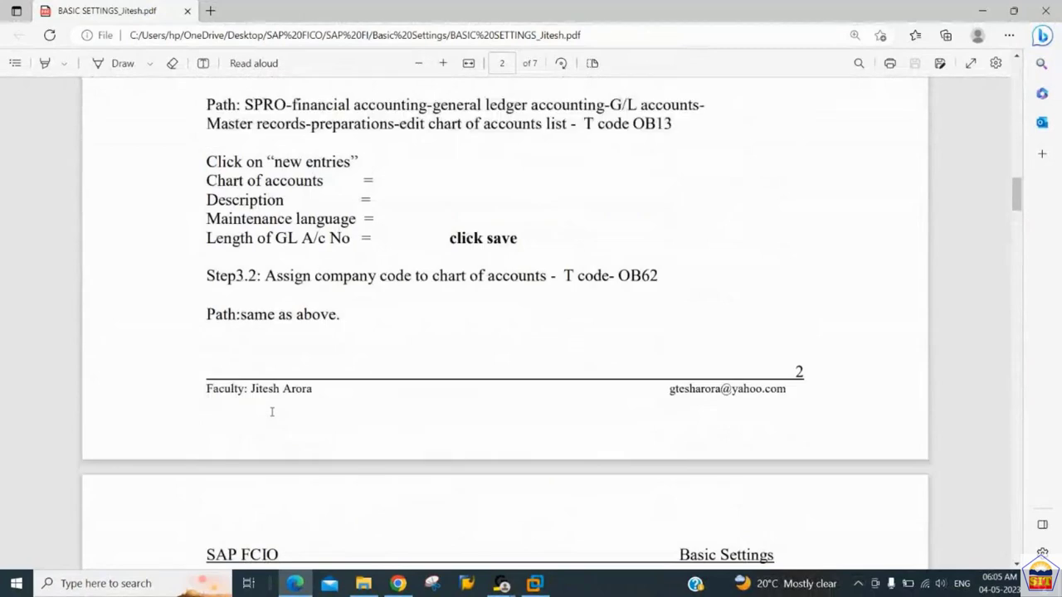
Scroll the Basic Settings PDF from page 2 down to section 6, Field Status Variant, on page 5.
scroll(271, 411, down, 3)
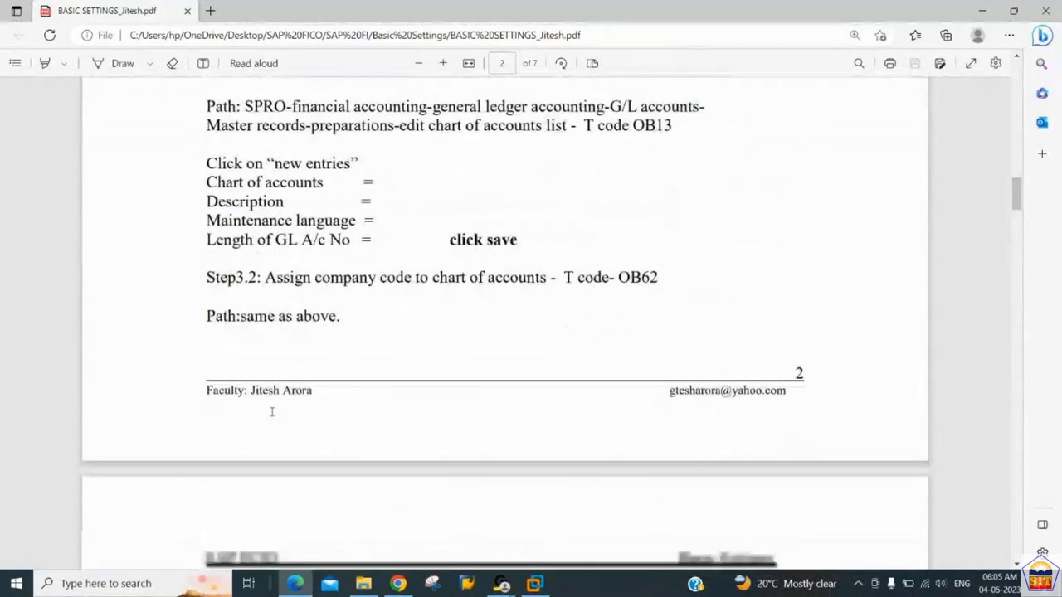
scroll(272, 411, down, 1)
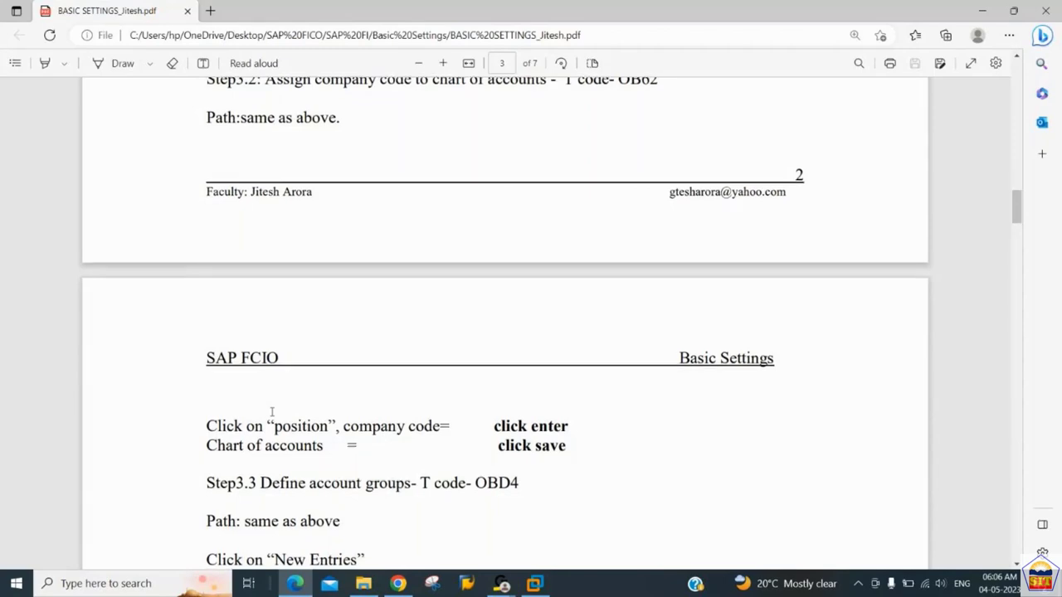
scroll(271, 411, down, 3)
scroll(272, 412, down, 1)
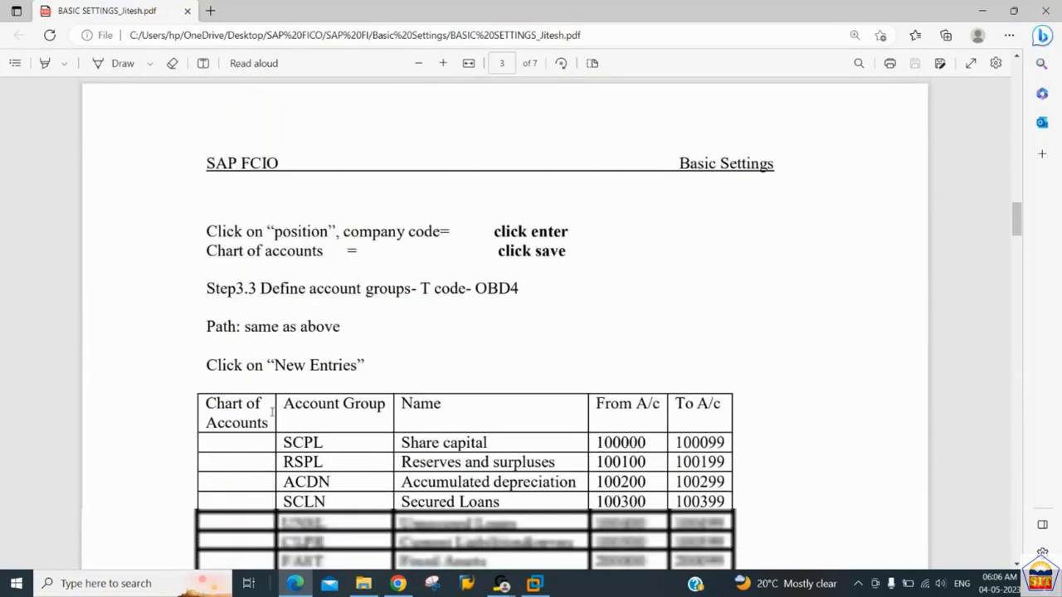
scroll(272, 411, down, 1)
scroll(271, 413, down, 17)
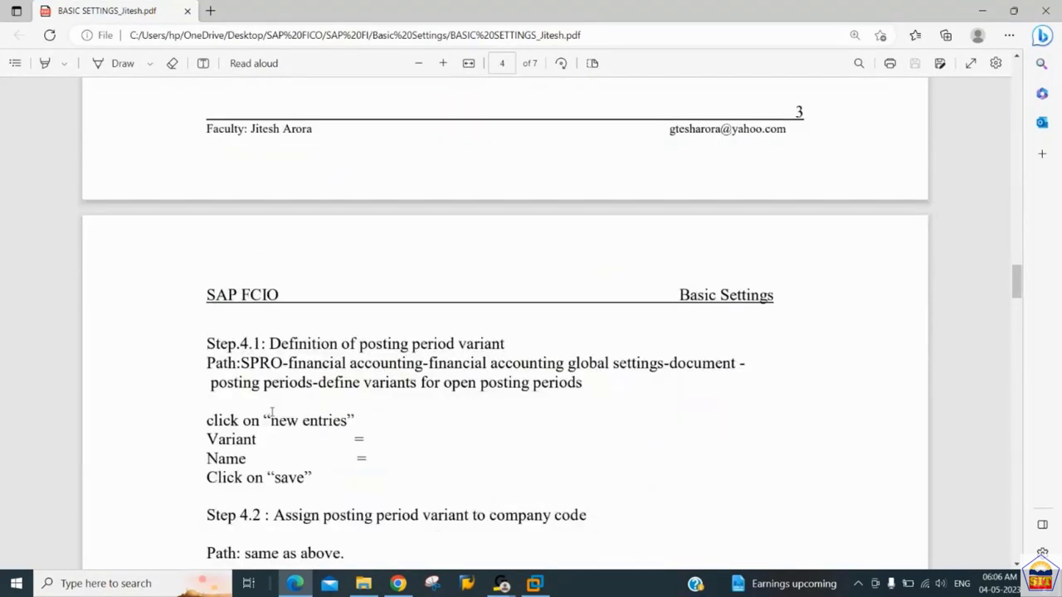
scroll(271, 411, down, 5)
scroll(271, 411, down, 1)
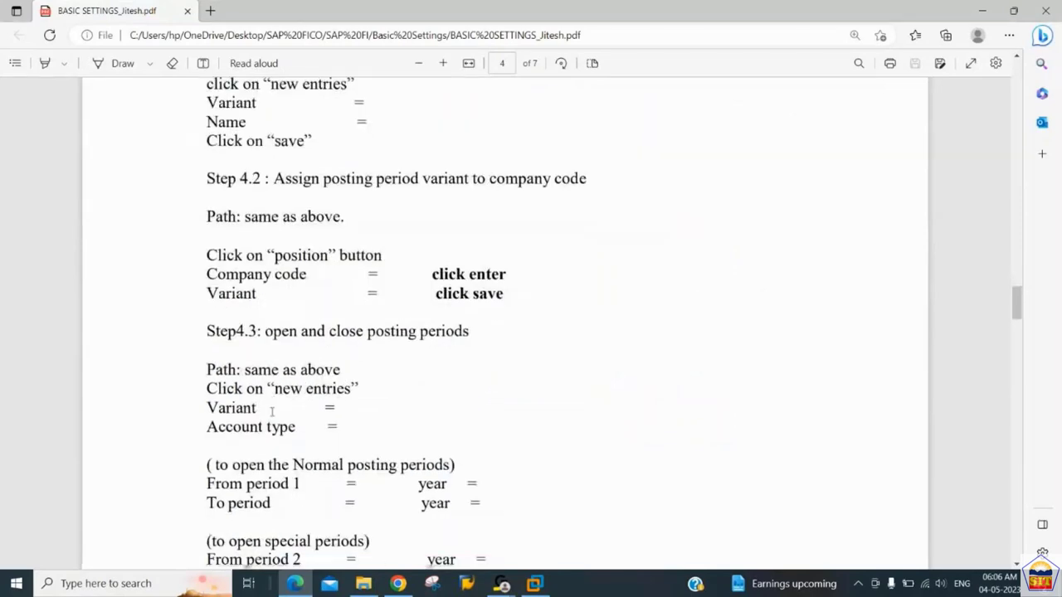
scroll(271, 412, down, 18)
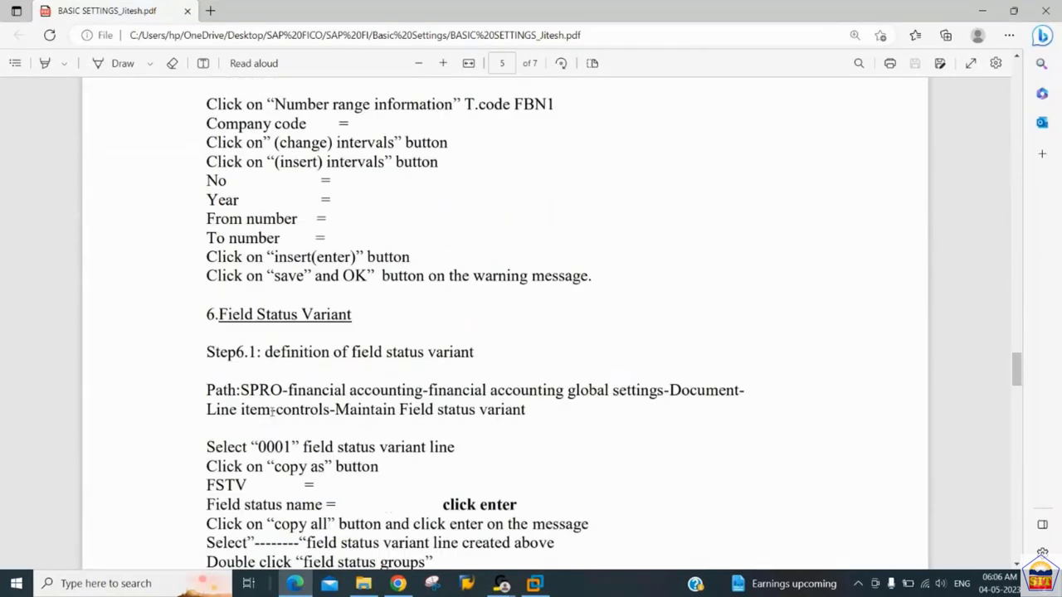
scroll(271, 411, up, 5)
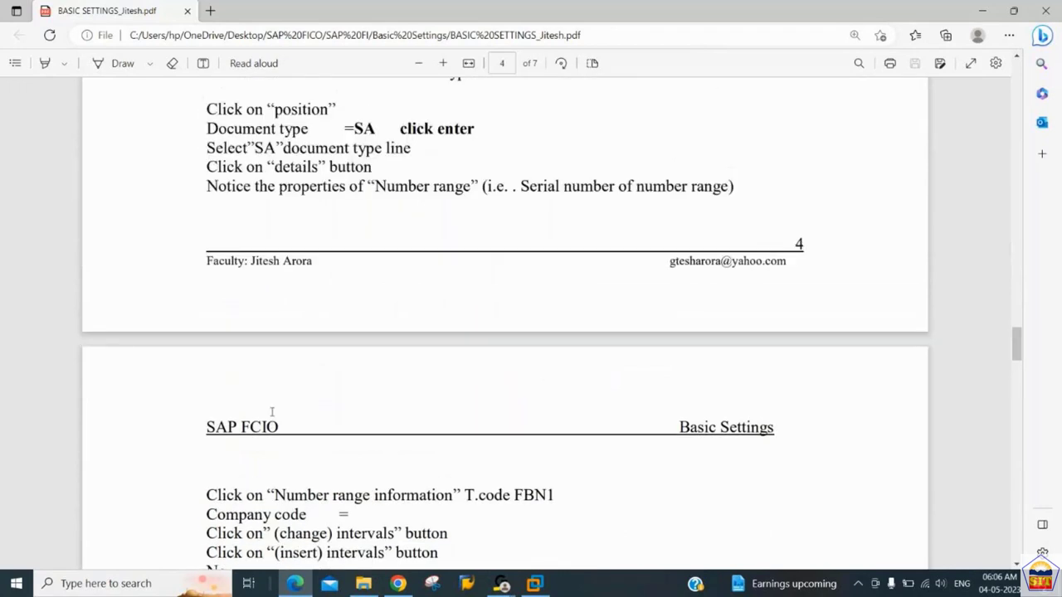
scroll(272, 412, down, 5)
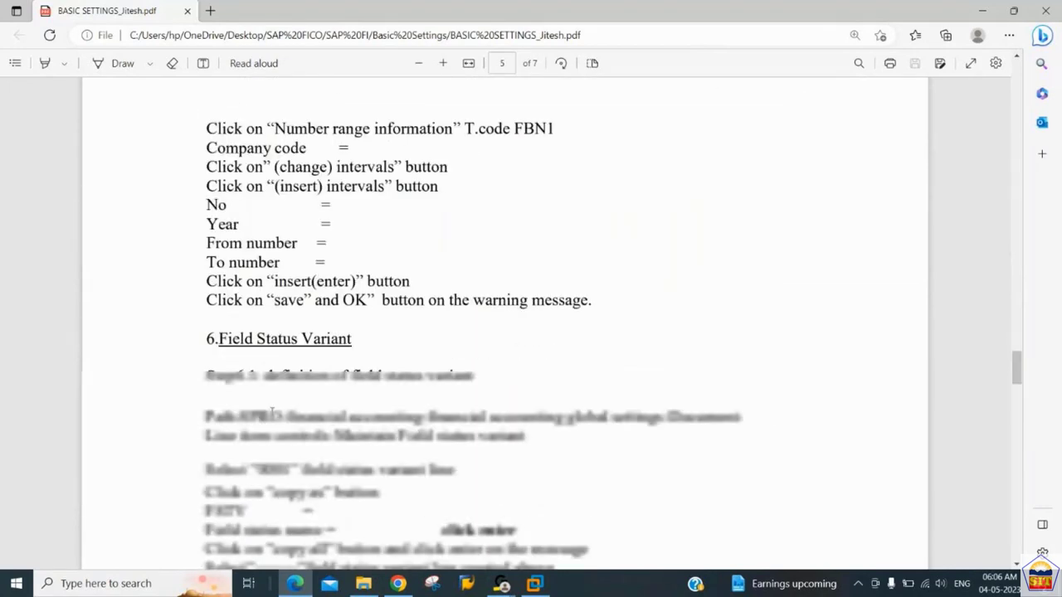
scroll(271, 411, down, 2)
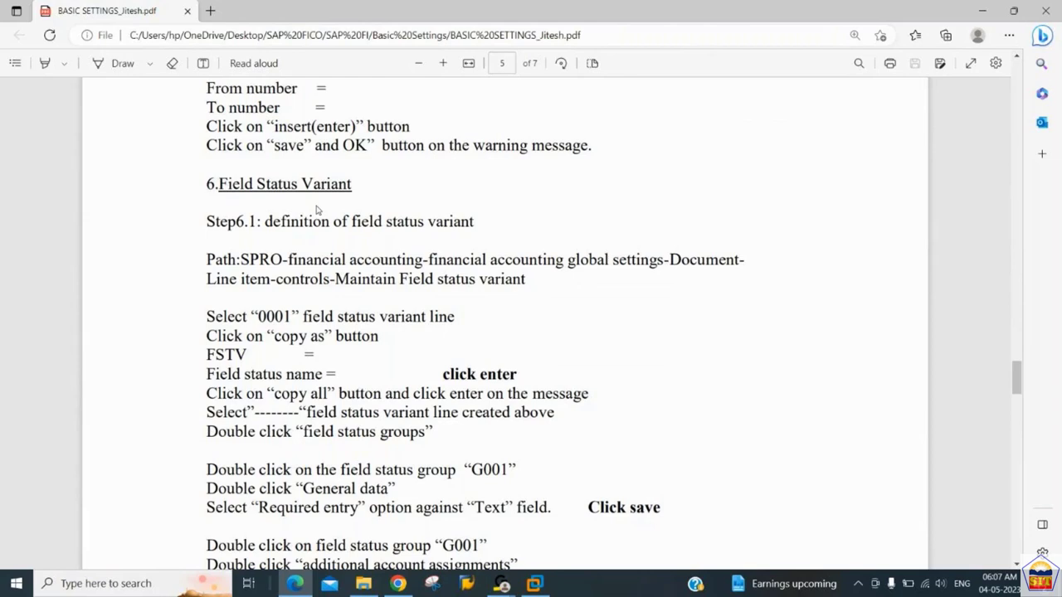
scroll(316, 210, down, 3)
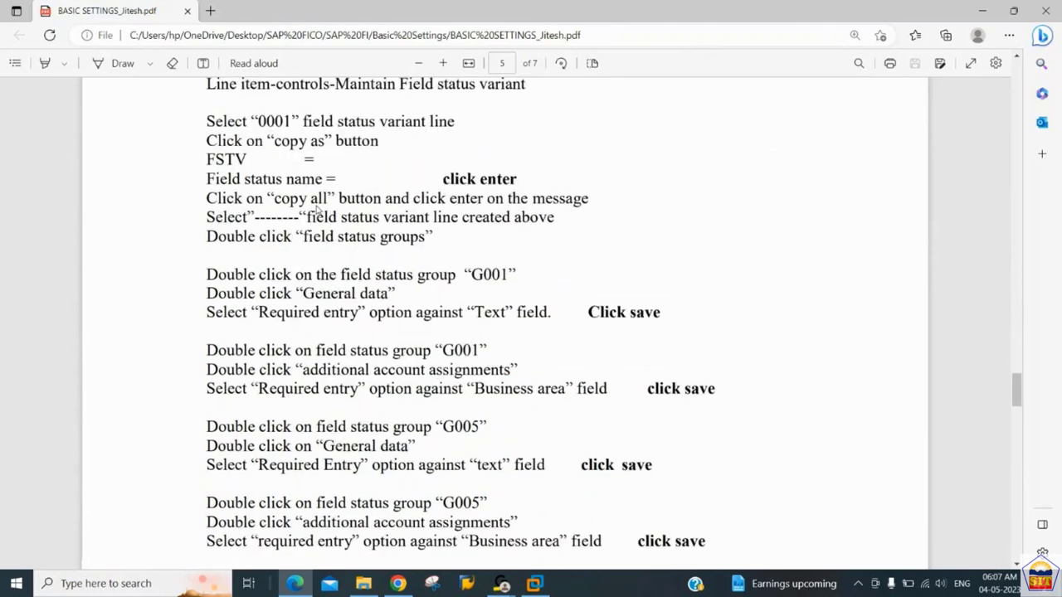
scroll(316, 210, down, 5)
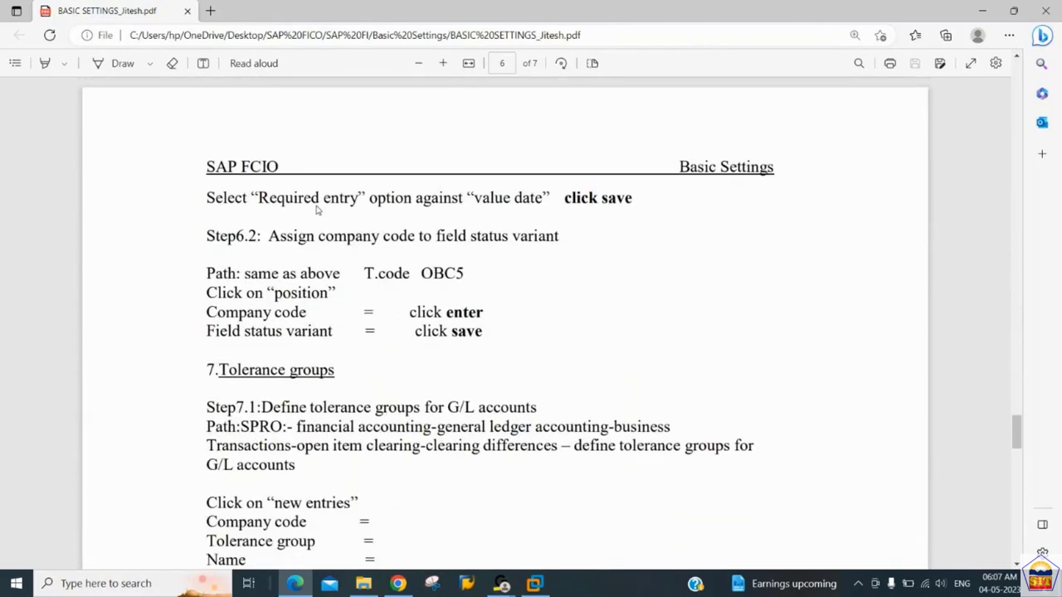
scroll(316, 210, up, 5)
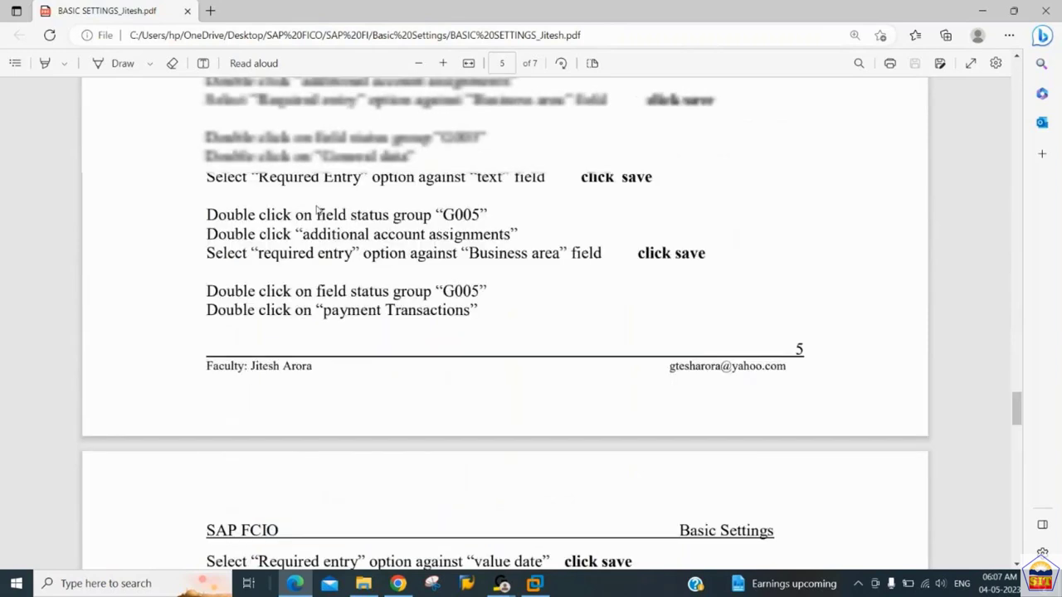
scroll(316, 209, up, 7)
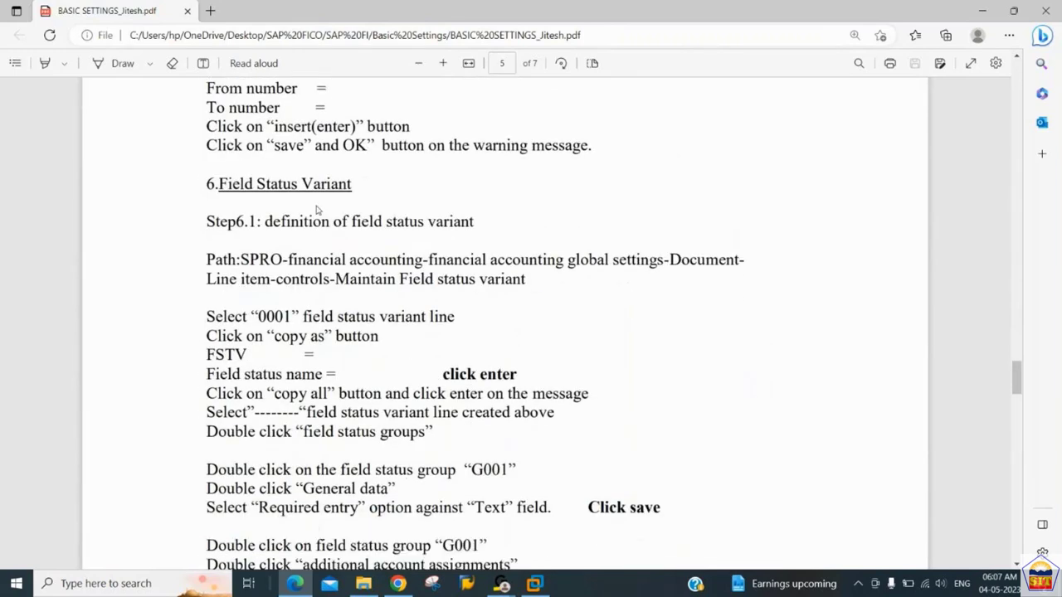
scroll(316, 210, down, 1)
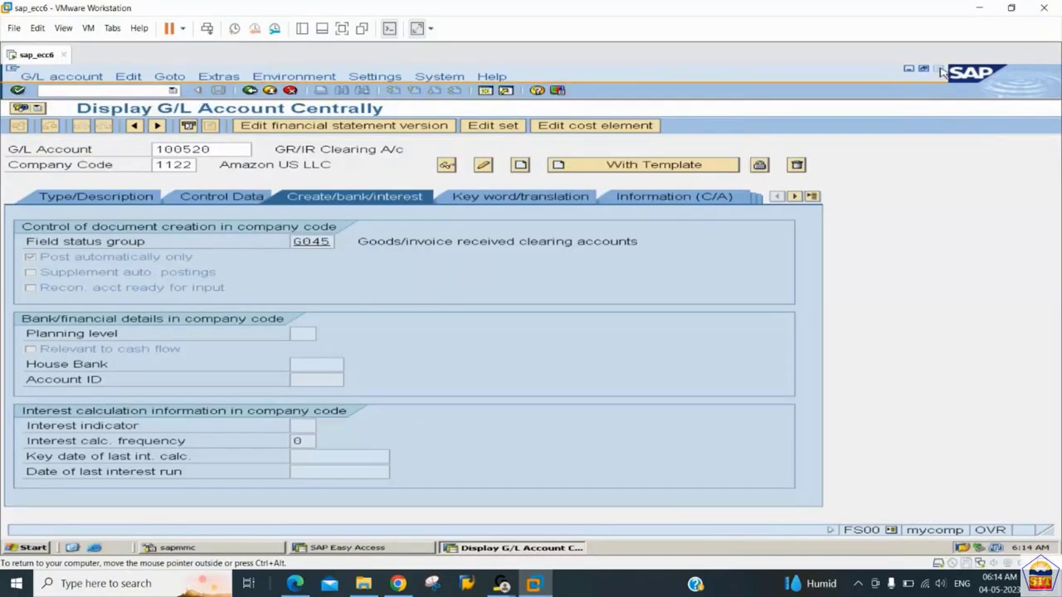
Leave the G/L account display and open the SAP Reference IMG through transaction SPRO.
click(250, 89)
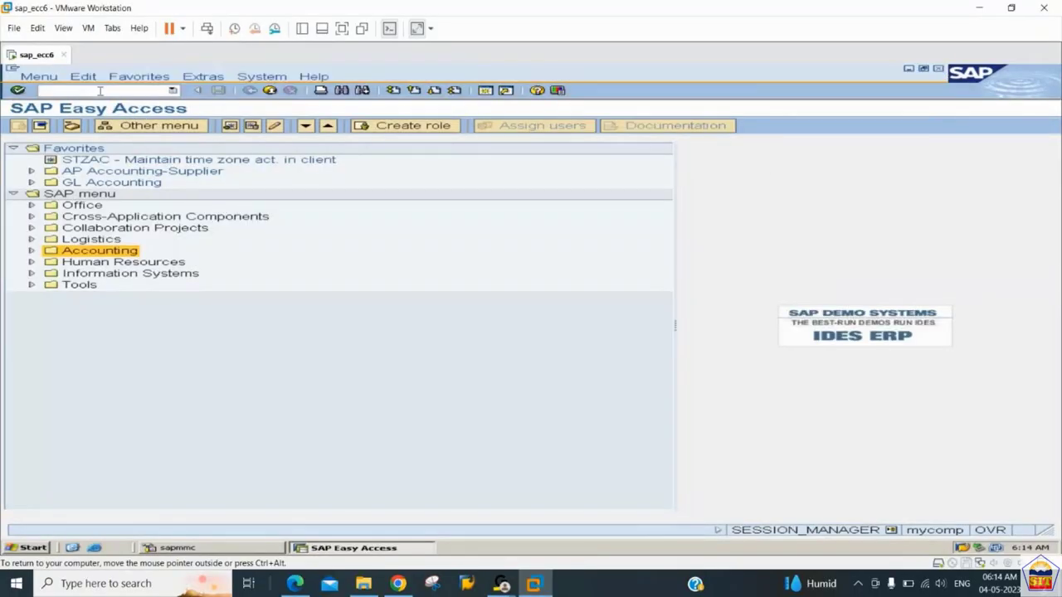
text(spro)
key(Return)
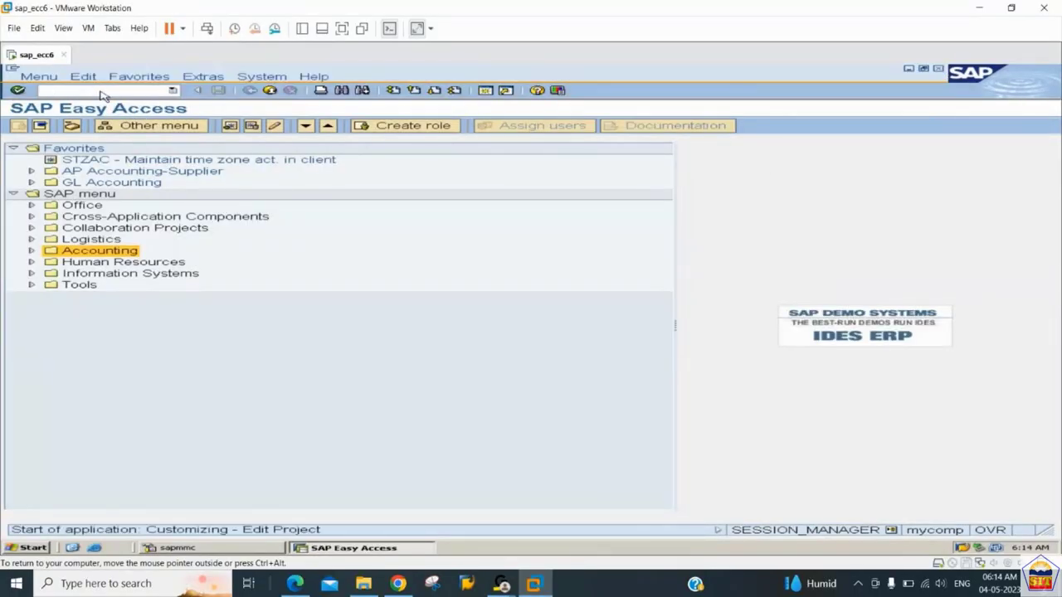
click(92, 124)
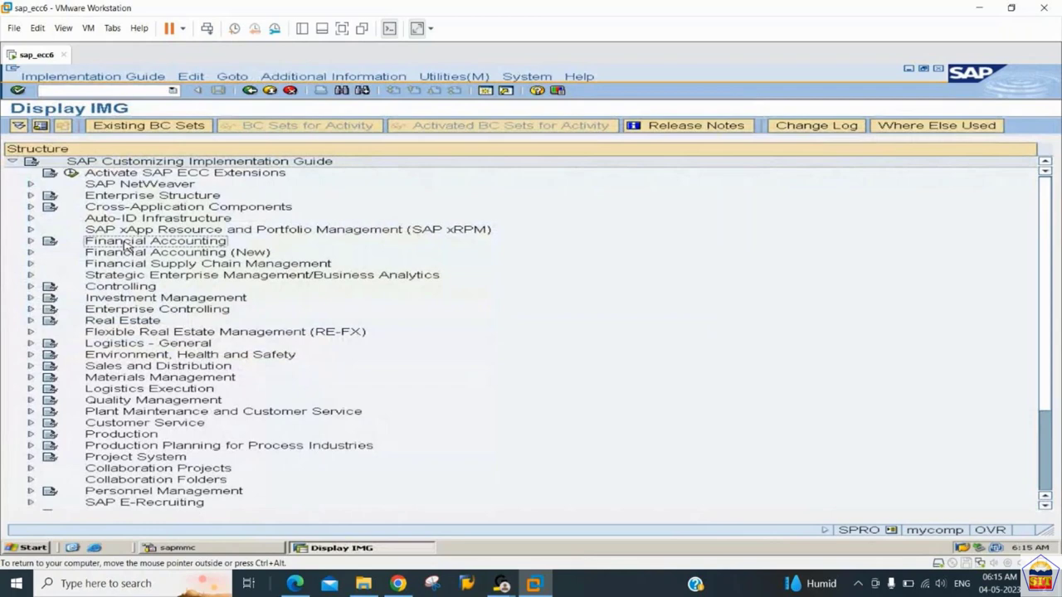
Expand Financial Accounting, then Financial Accounting Global Settings > Document down to the Line Item branch.
double_click(126, 244)
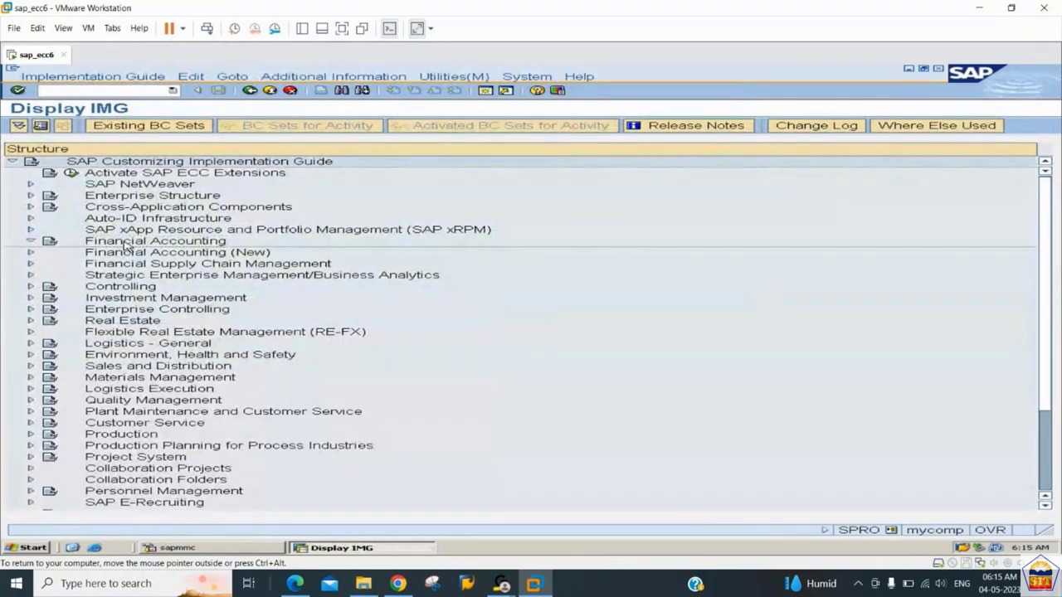
key(Down)
key(Down)
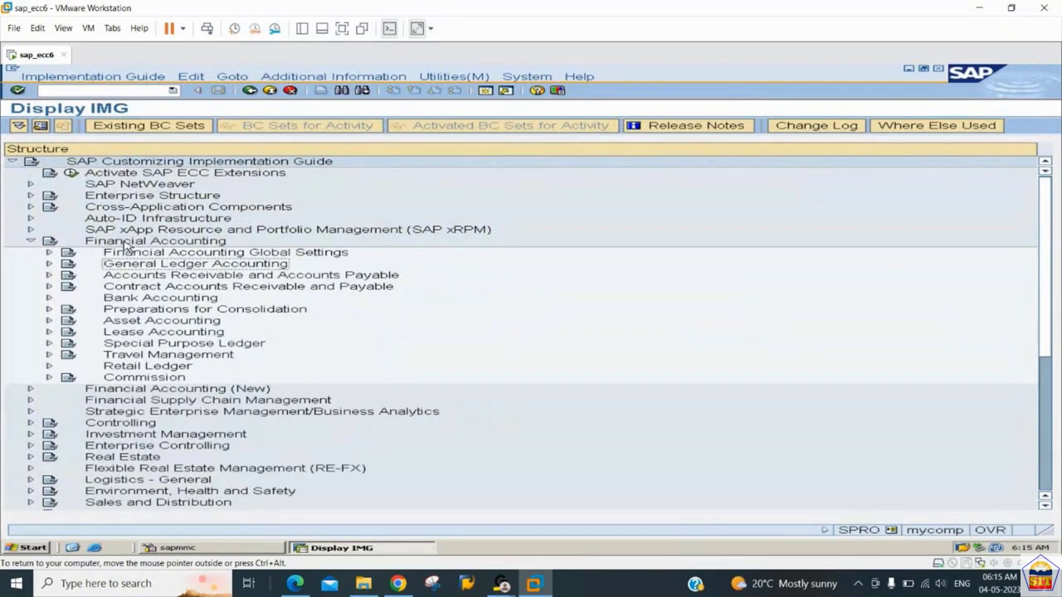
key(Right)
key(Down)
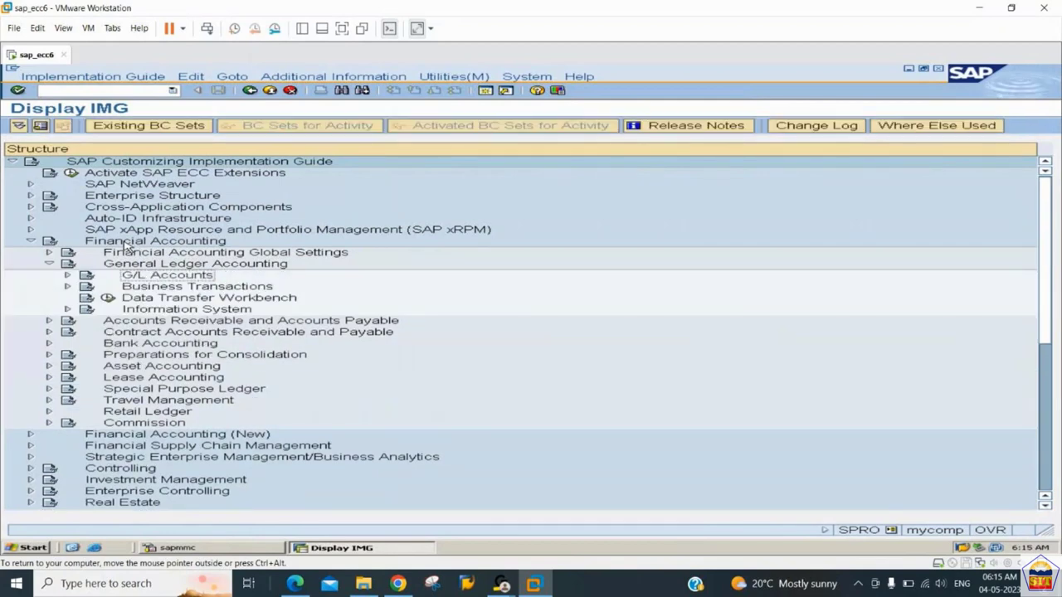
key(Up)
key(Left)
key(Up)
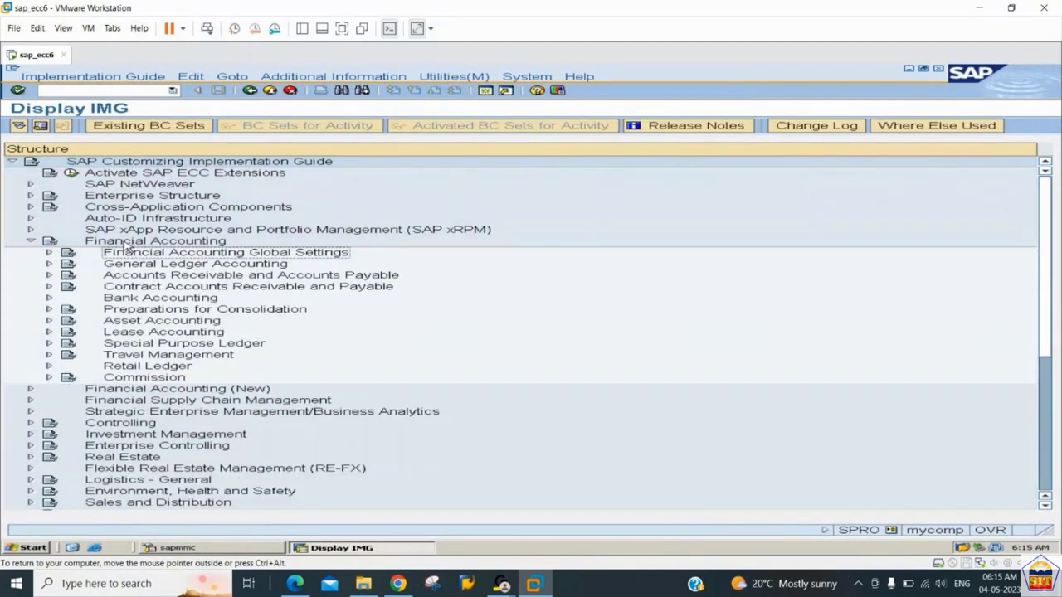
key(Right)
key(Down)
key(Down)
key(Down)
key(Down)
key(Down)
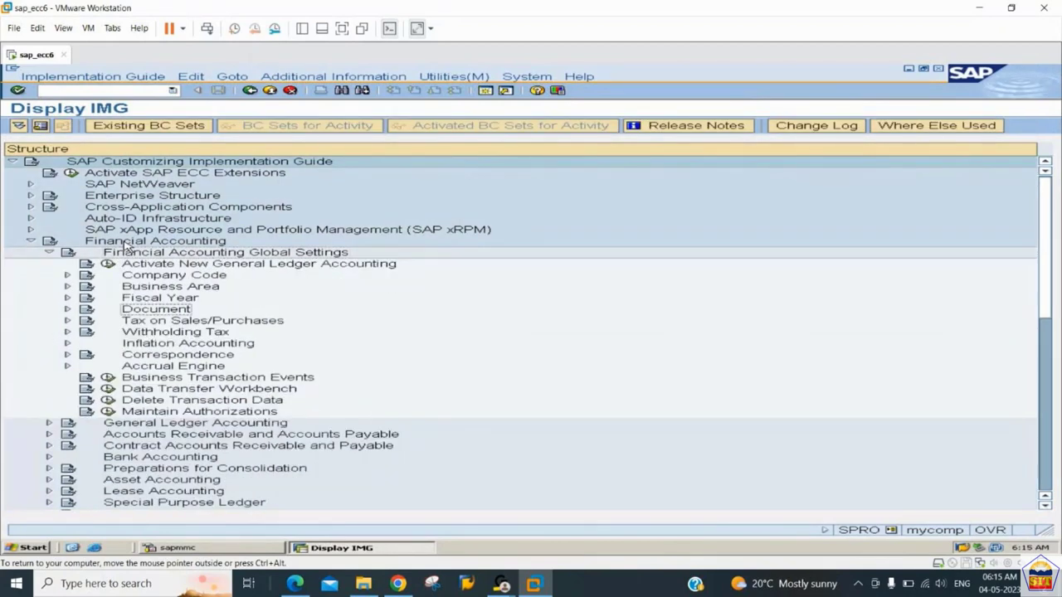
key(Right)
key(Down)
key(Down)
key(Down)
key(Down)
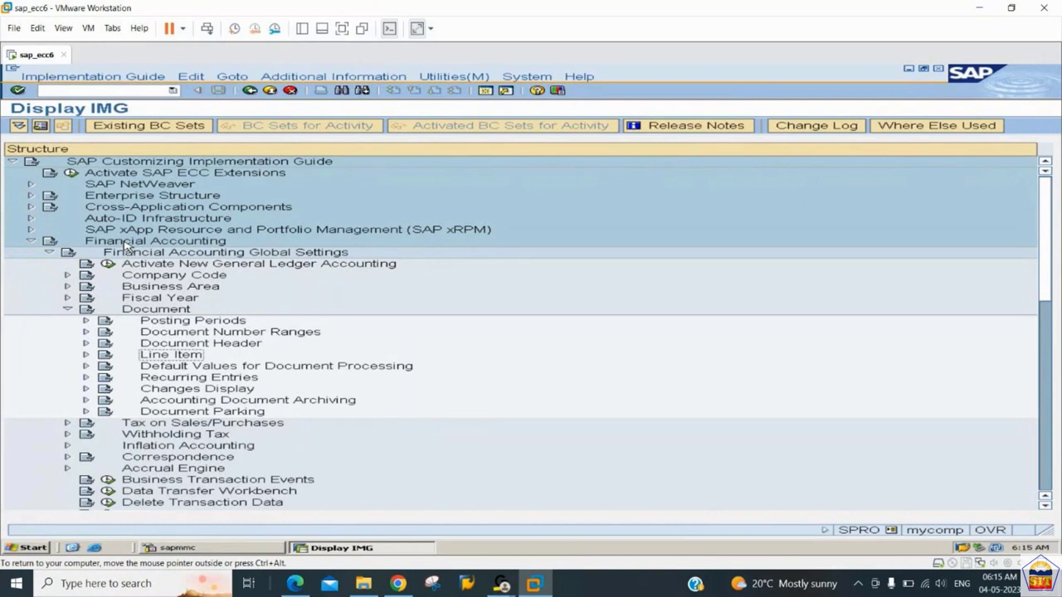
key(Right)
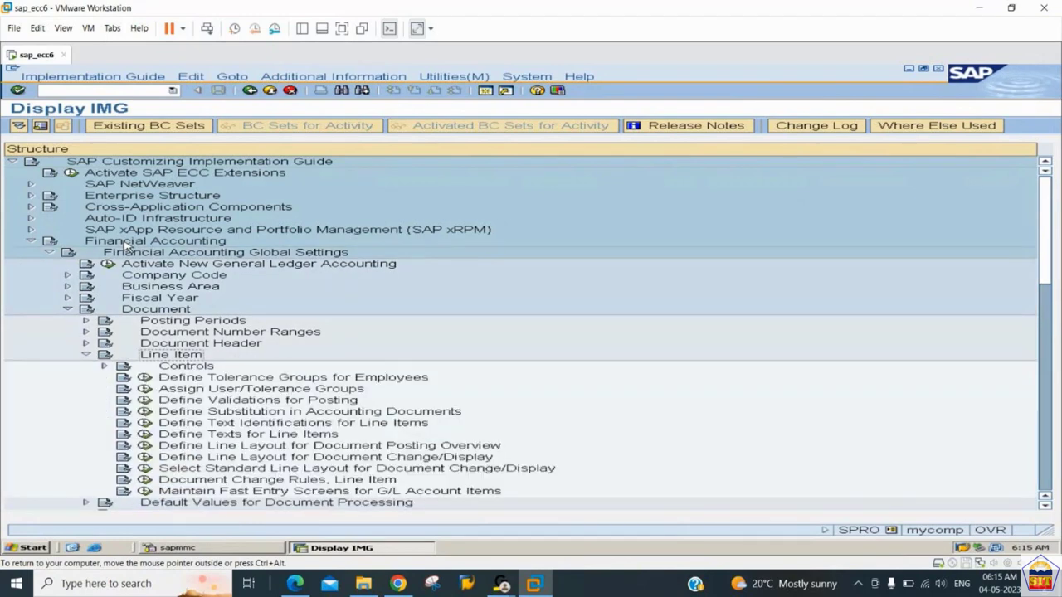
Check the Document Header branch, then expand Line Item > Controls to reach Define Field Status Variants.
key(Left)
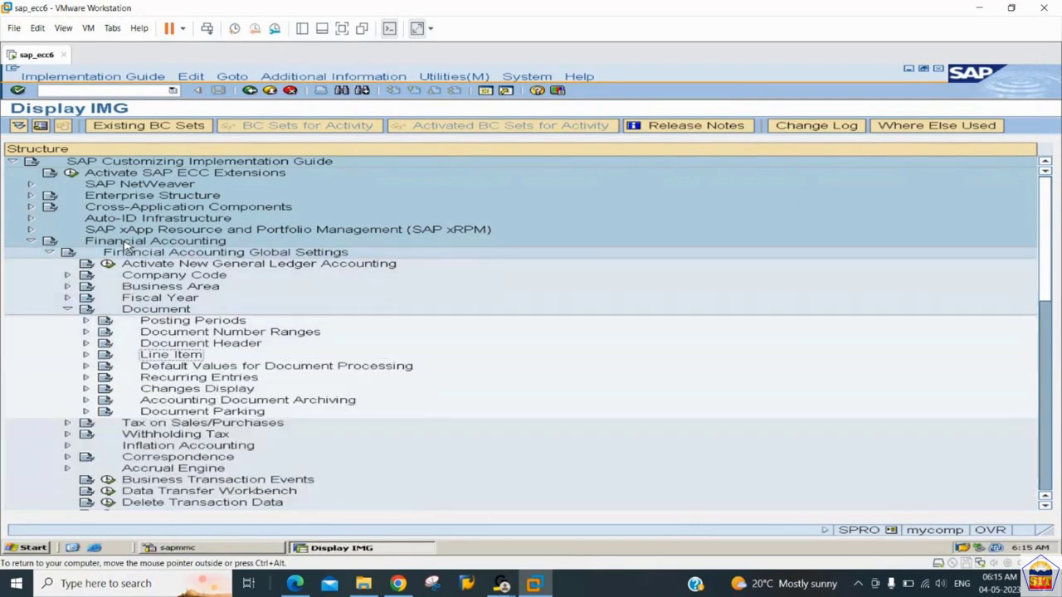
key(Up)
key(Up)
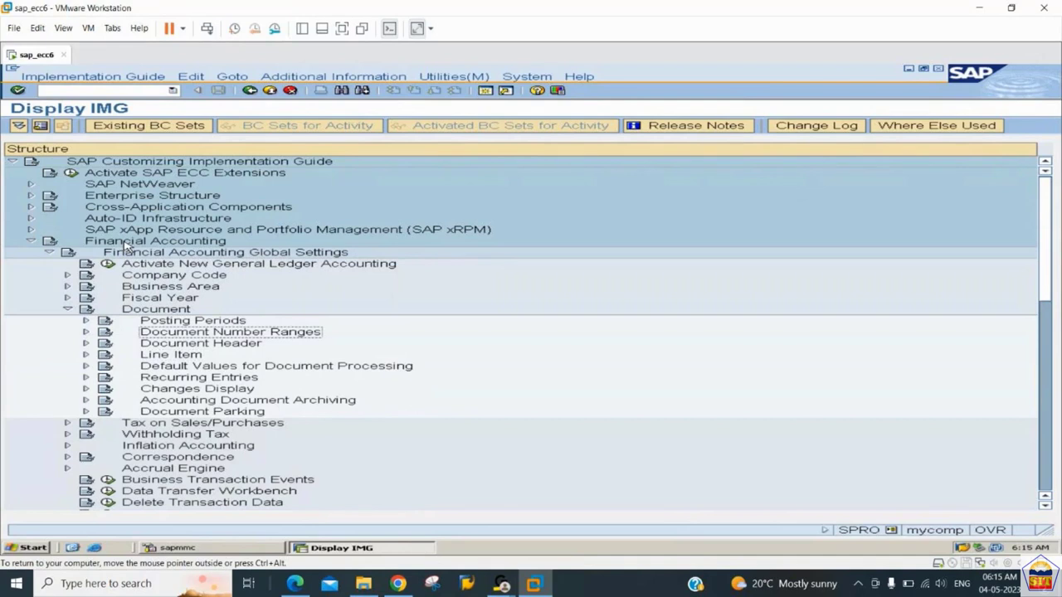
key(Down)
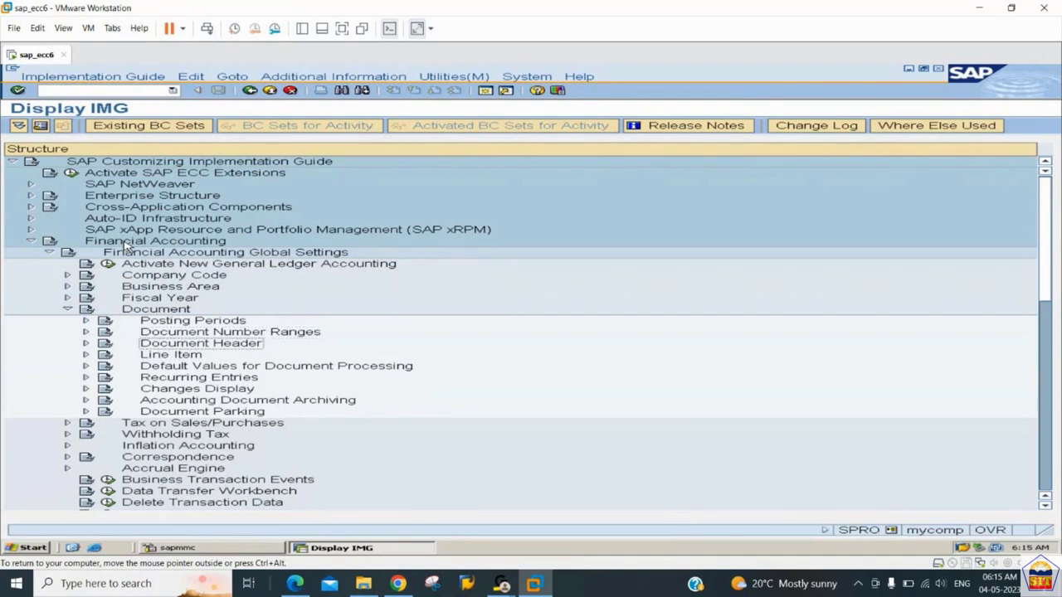
key(Right)
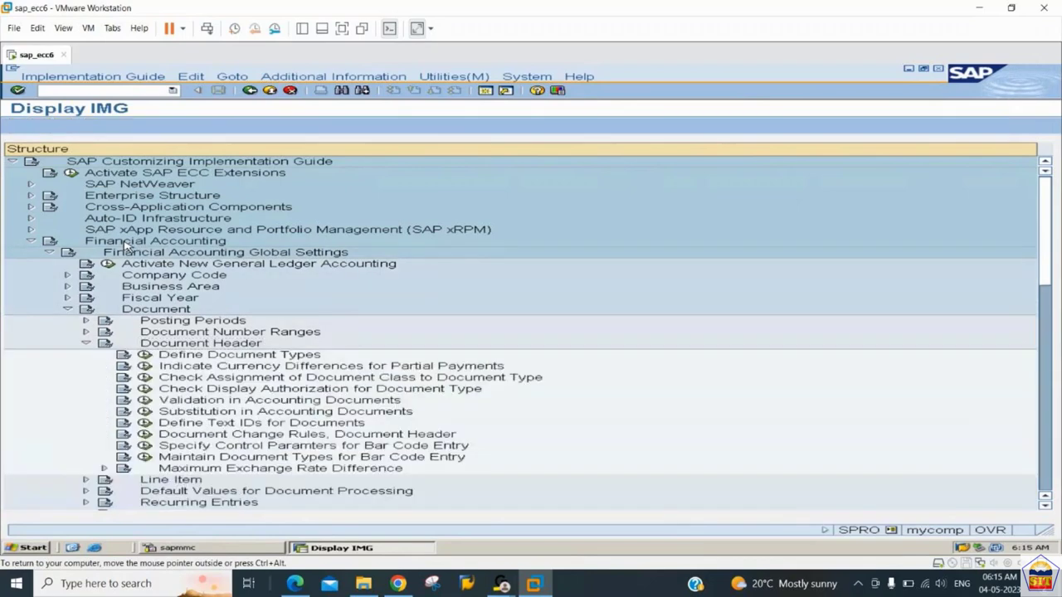
key(Down)
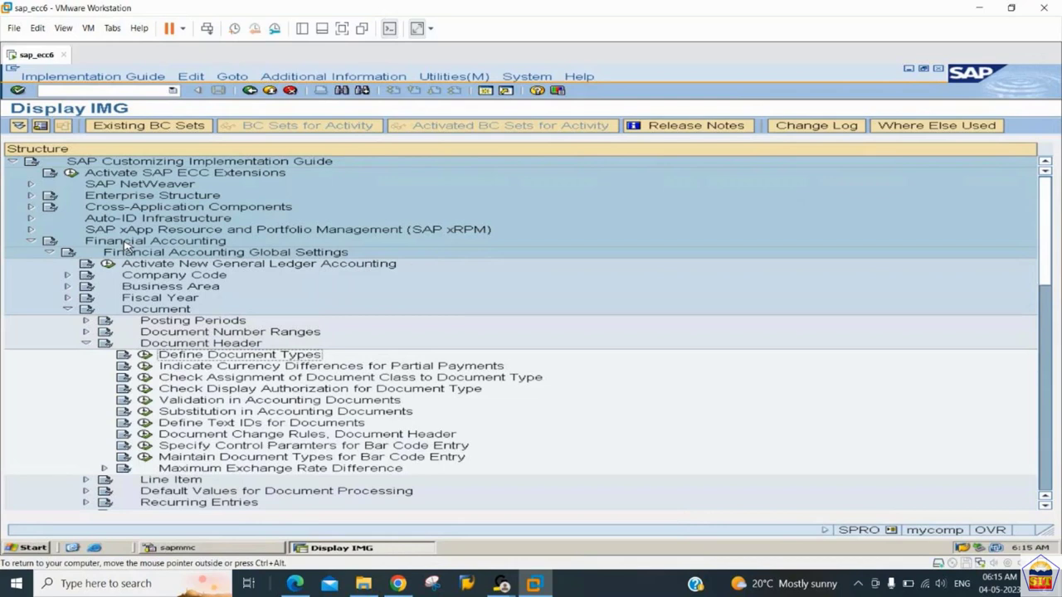
key(Up)
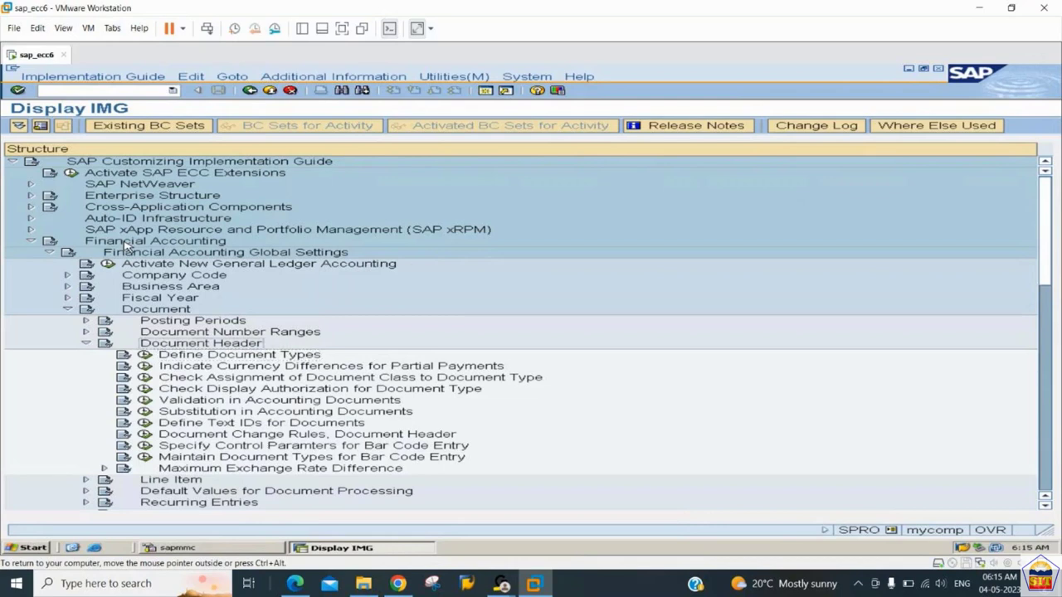
key(Left)
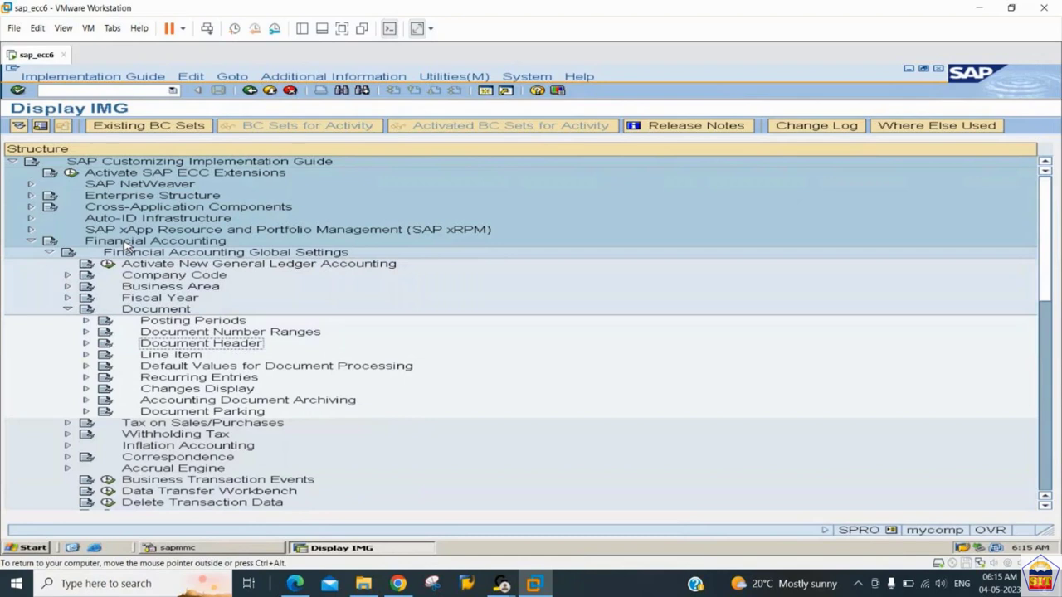
key(Down)
key(Right)
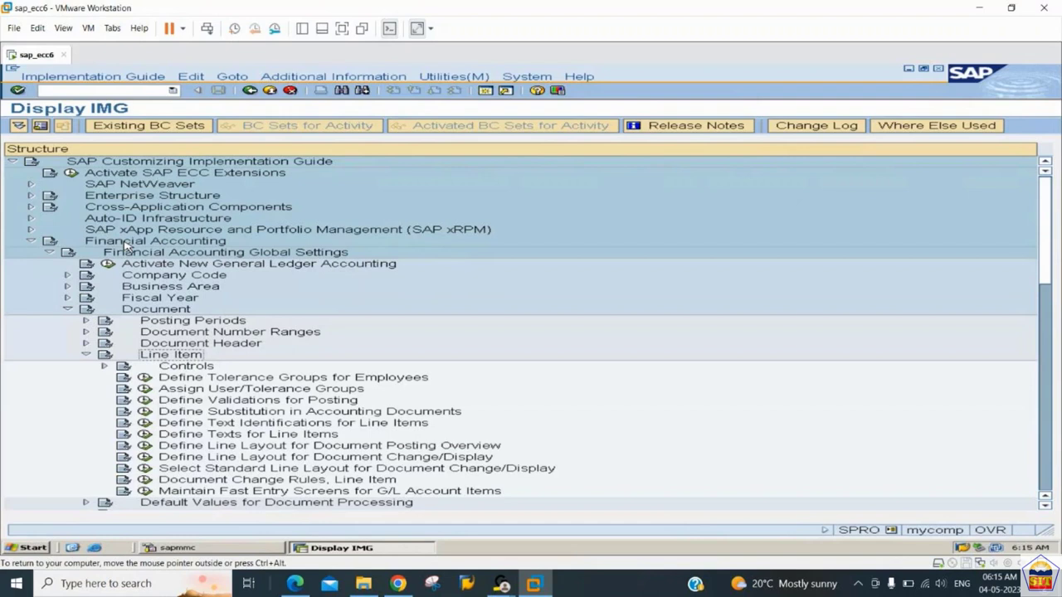
key(Down)
key(Down)
key(Down)
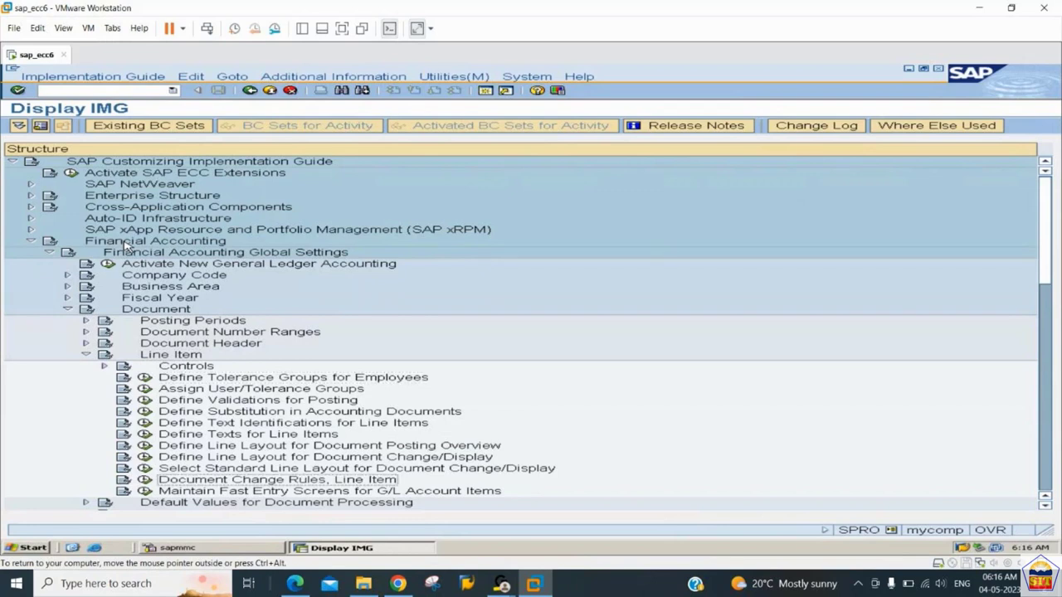
key(Up)
key(Up)
key(Right)
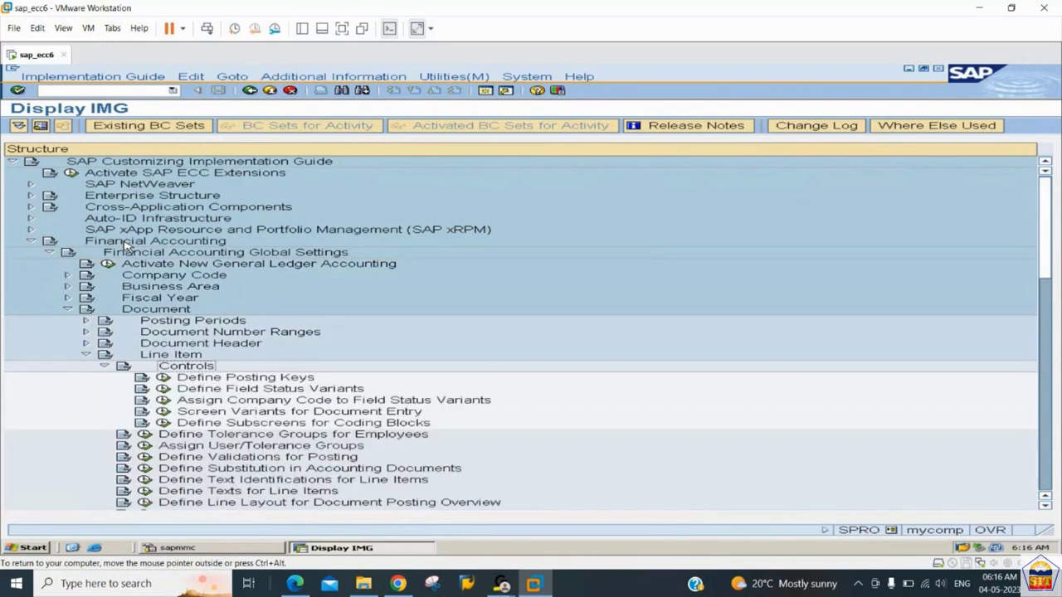
key(Down)
key(Down)
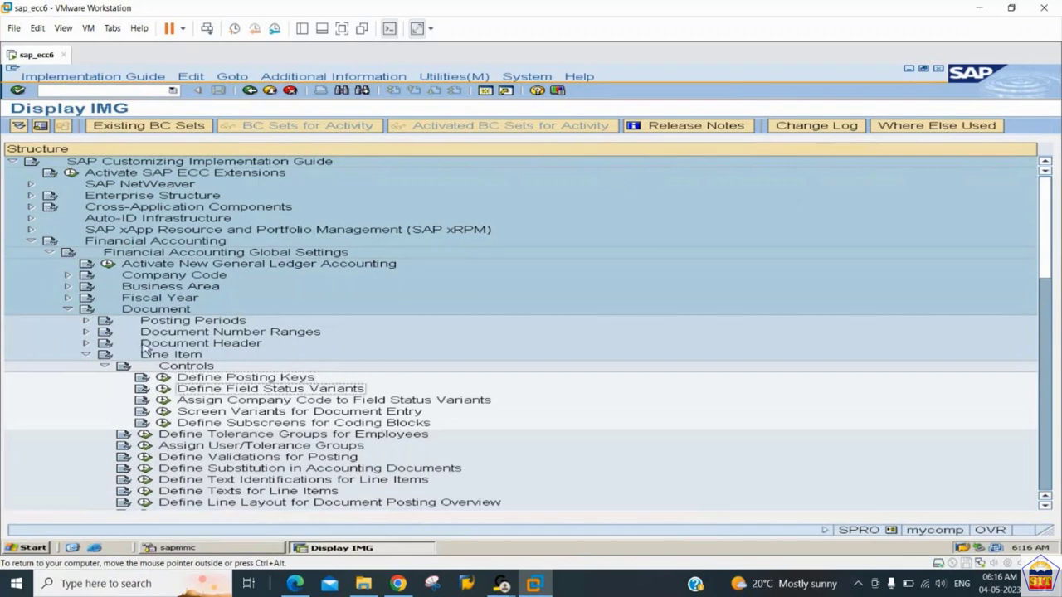
Run Define Field Status Variants and open the field status groups of variant 0001.
click(164, 388)
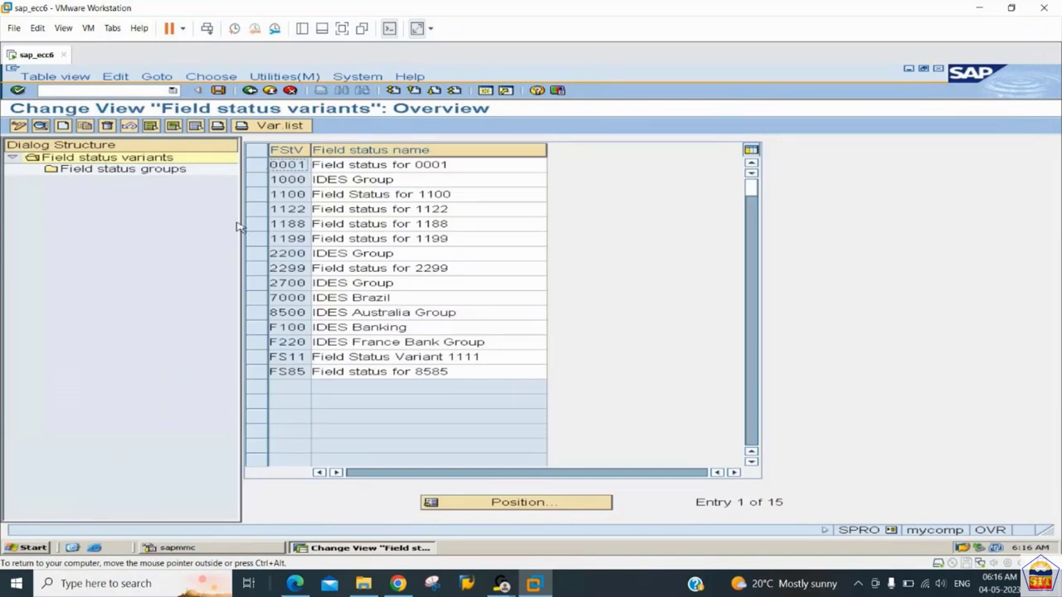
click(263, 165)
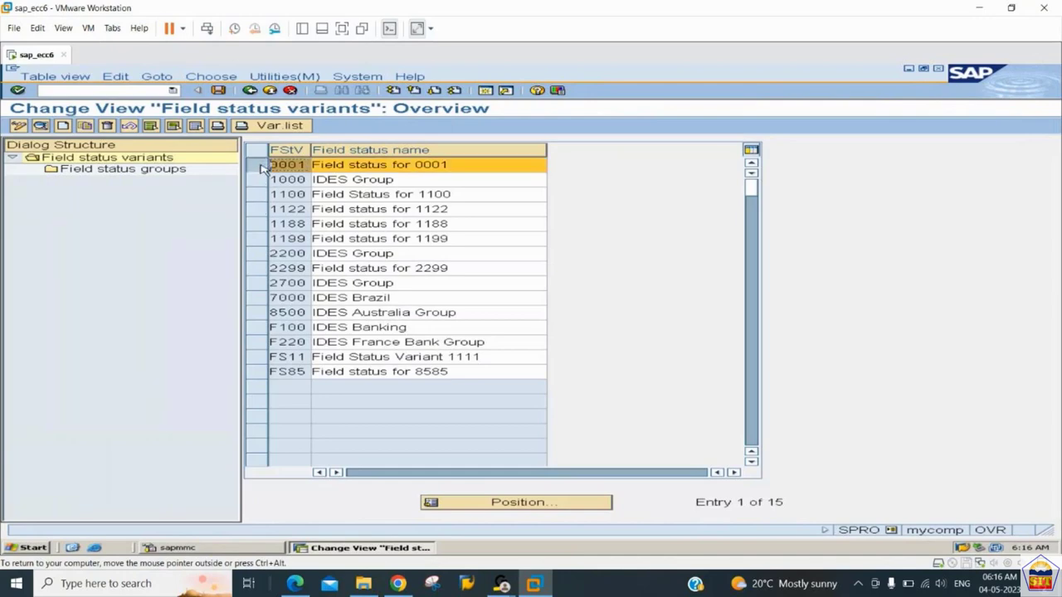
double_click(146, 171)
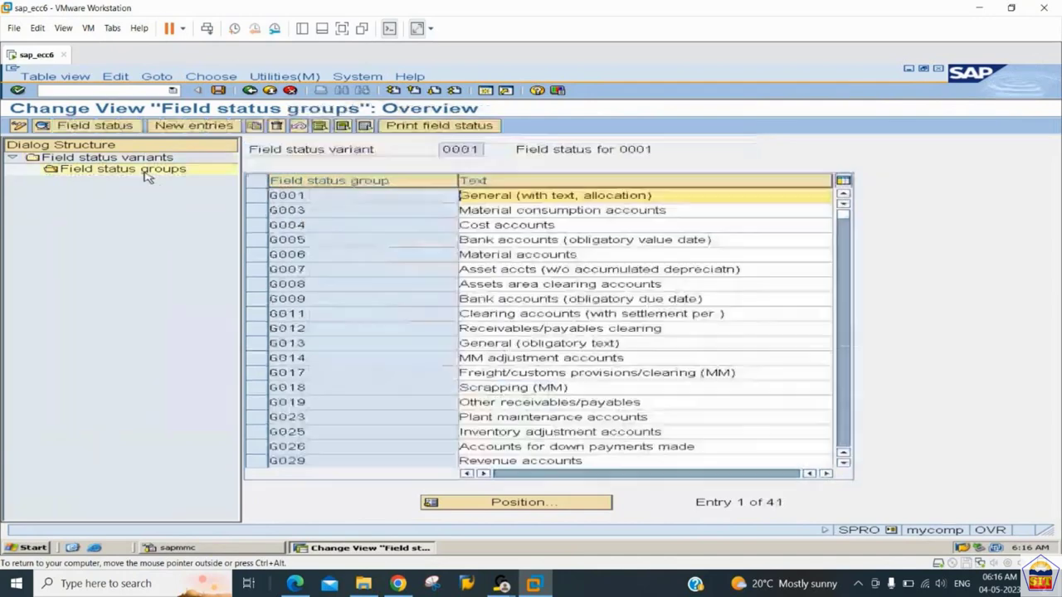
double_click(294, 196)
double_click(138, 224)
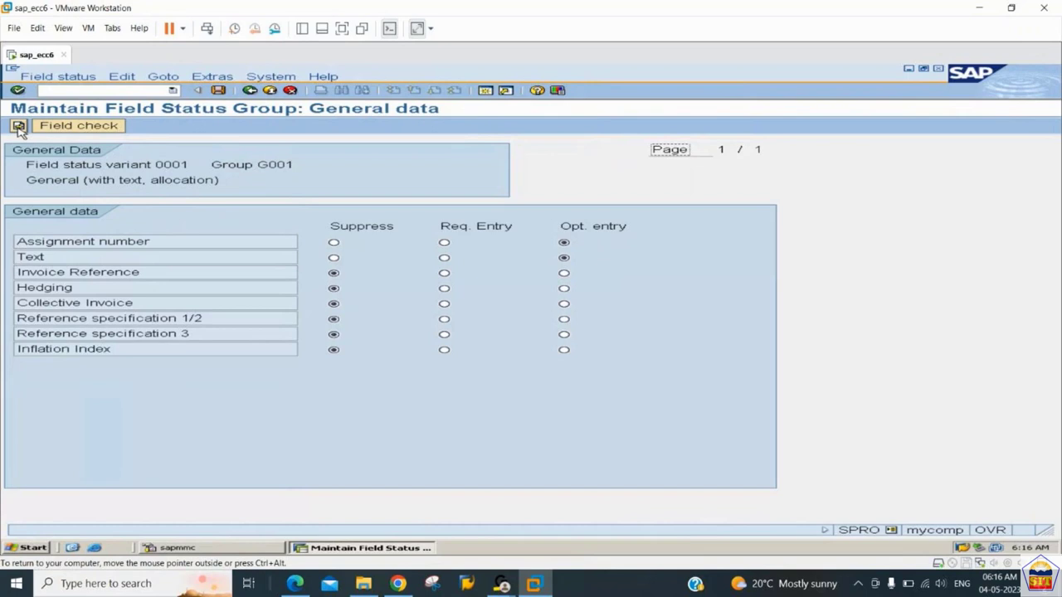
click(250, 90)
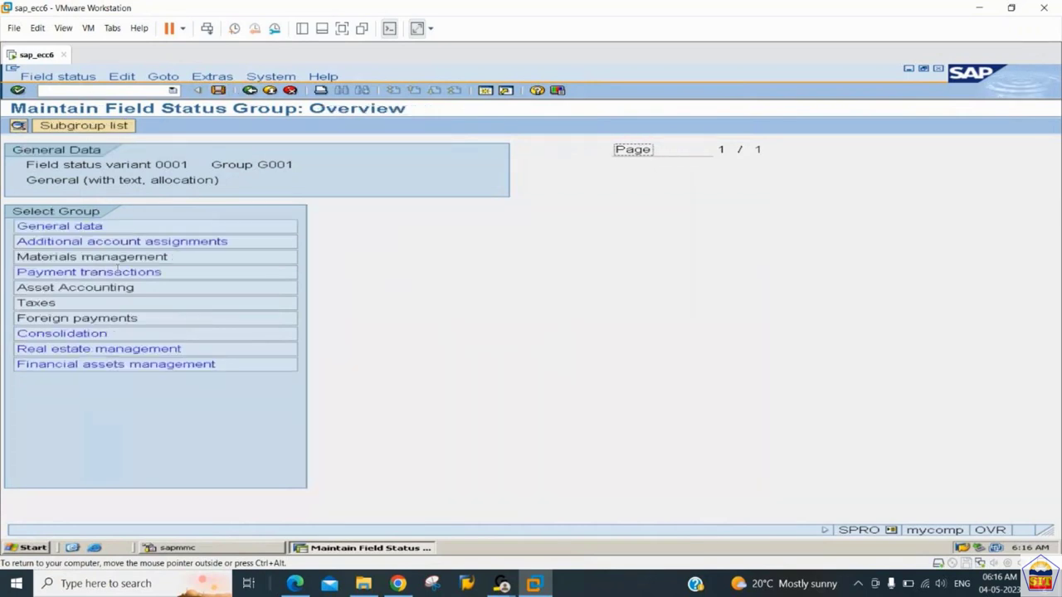
double_click(100, 226)
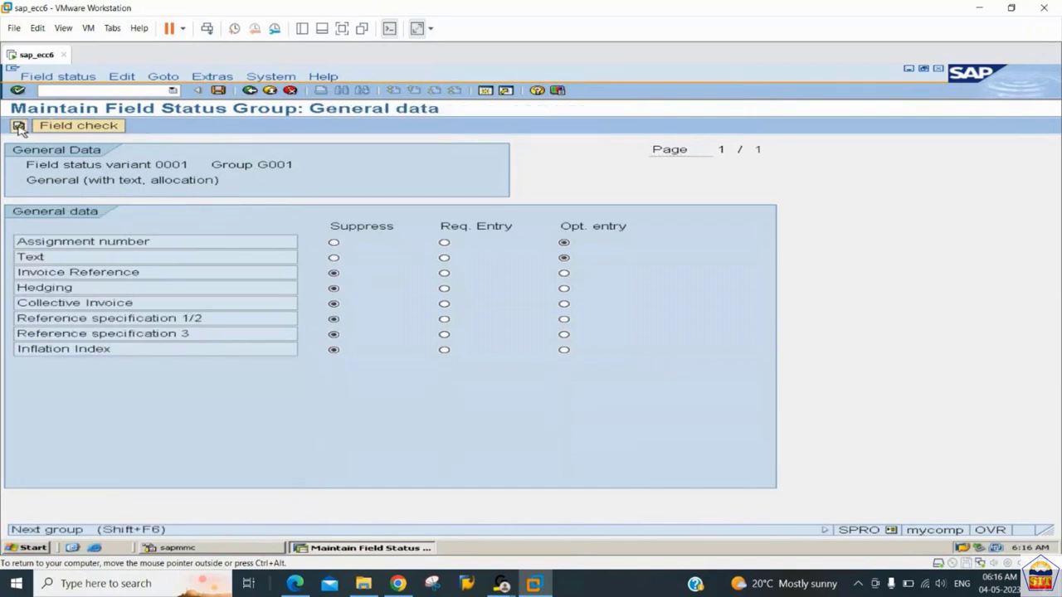
key(shift+F6)
key(shift+F7)
click(19, 126)
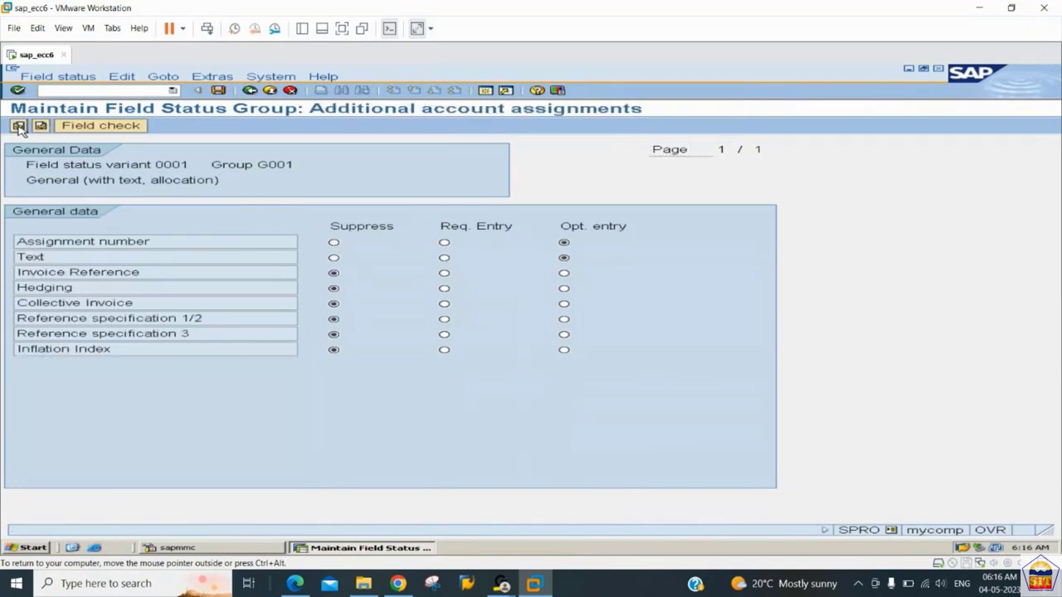
click(18, 126)
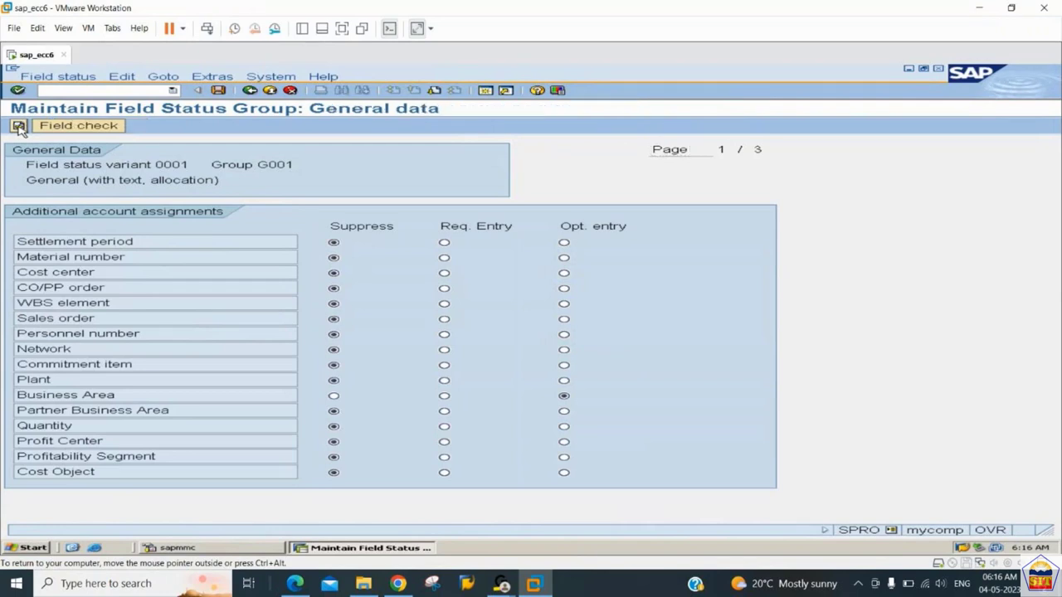
click(18, 126)
click(18, 126)
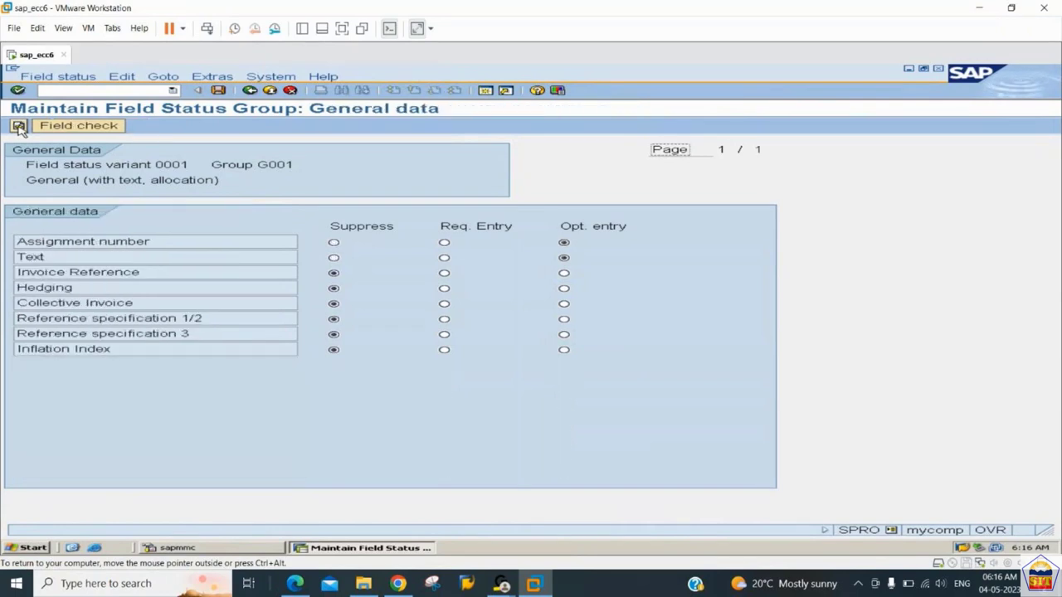
click(18, 126)
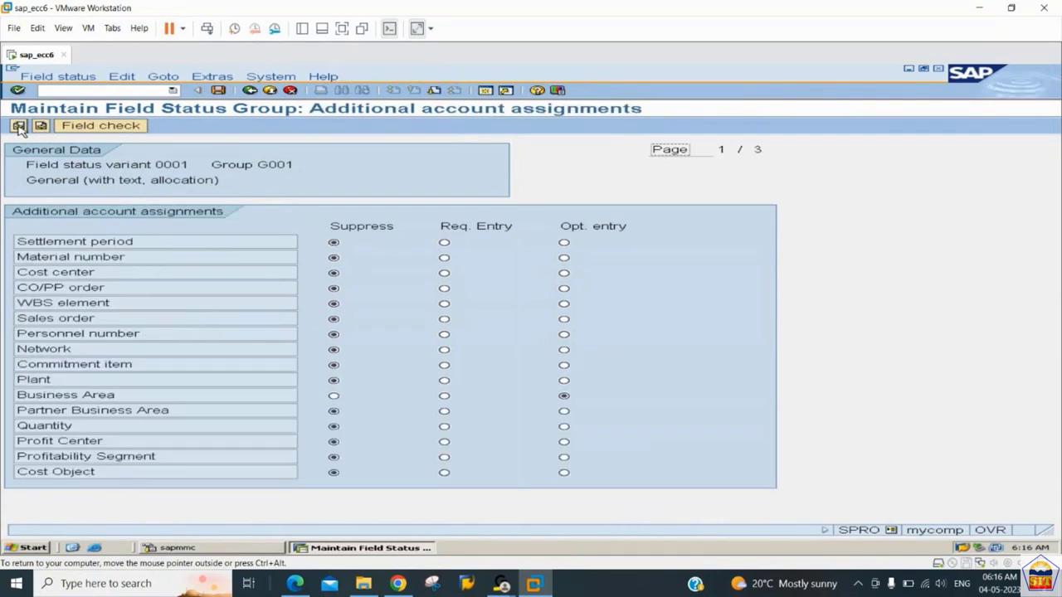
click(19, 126)
click(19, 126)
click(250, 90)
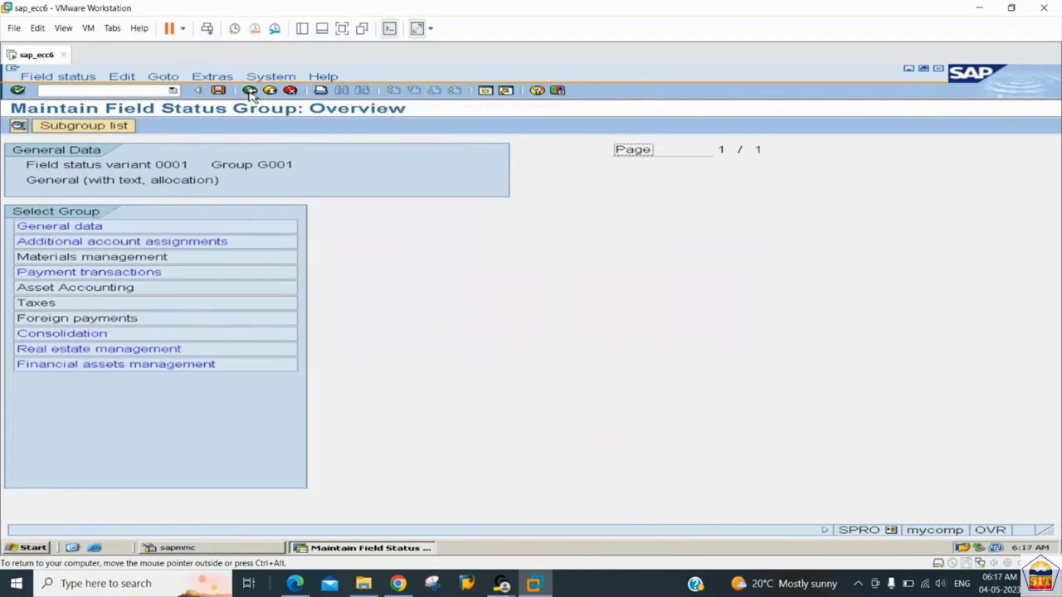
click(250, 90)
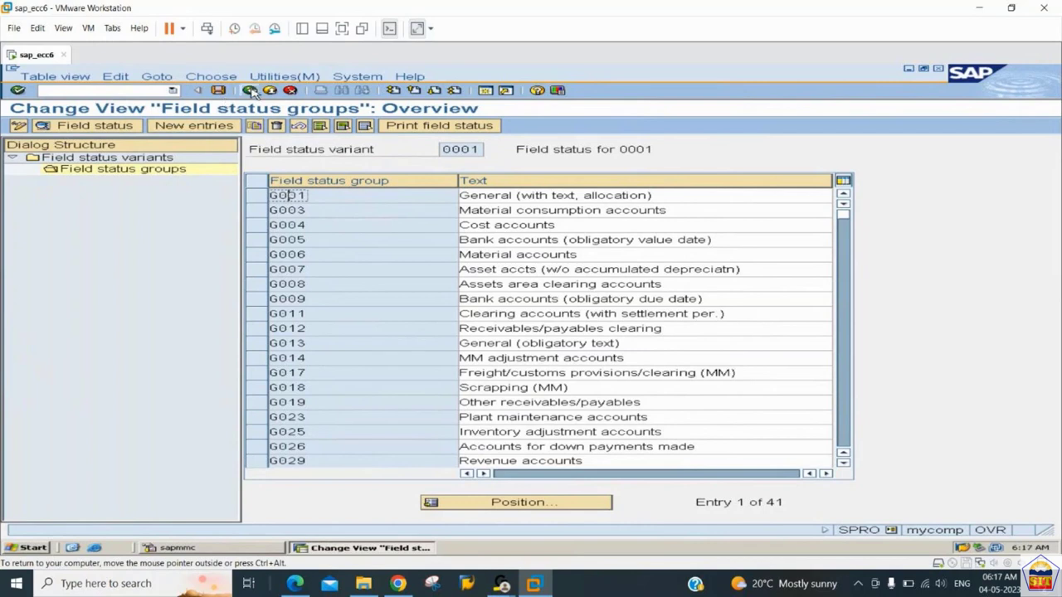
Copy variant 0001 as new variant 2233 named 'Field status varaint 2233'.
click(250, 91)
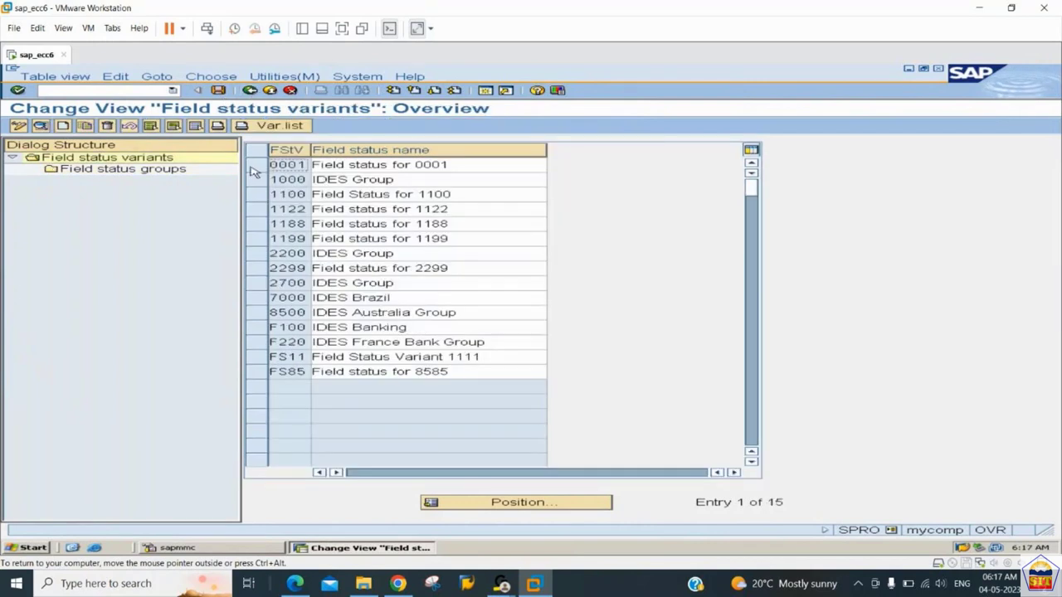
click(255, 166)
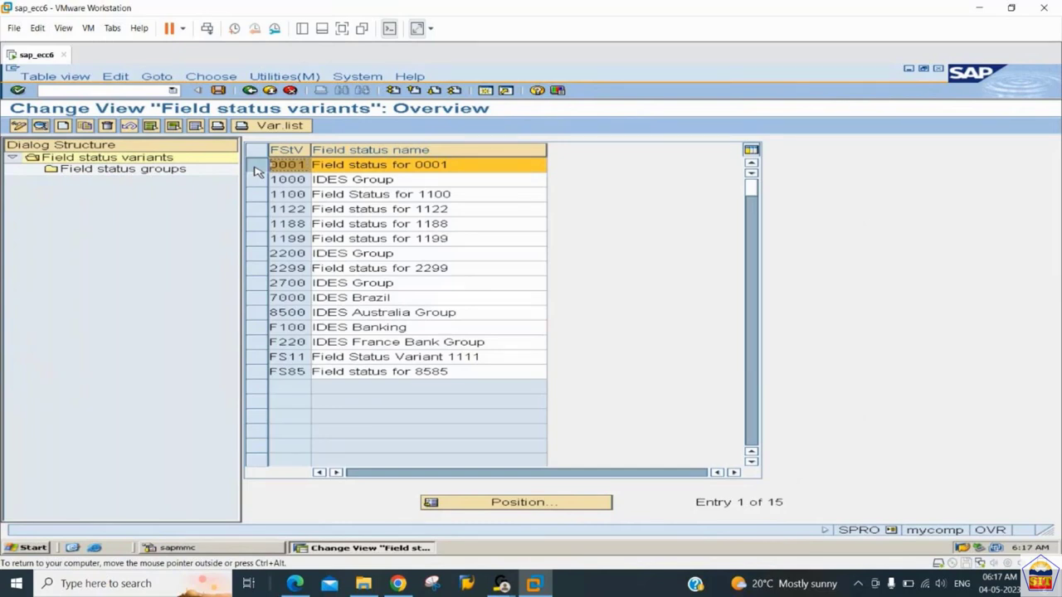
click(84, 125)
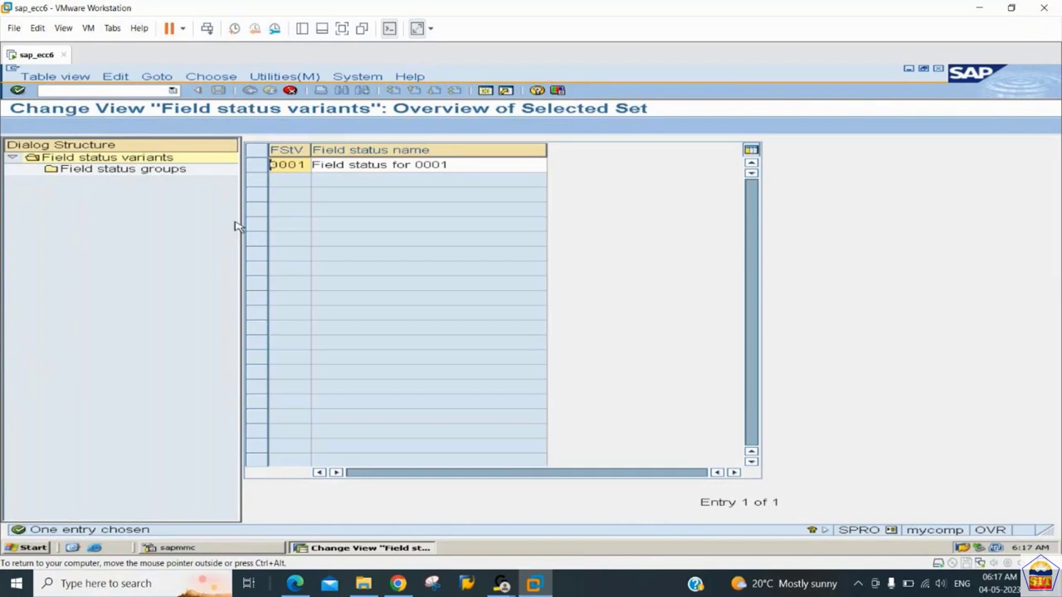
key(Delete)
key(Delete)
key(Delete)
key(Delete)
text(222)
key(BackSpace)
text(33)
key(Tab)
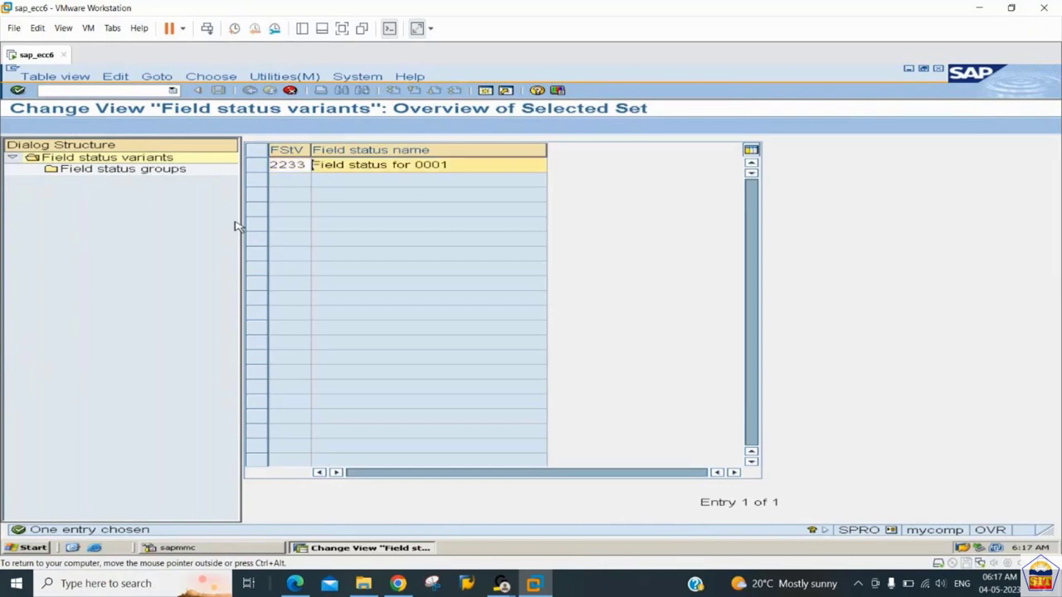
key(Right)
key(Right)
key(Right)
key(Right)
key(Right)
key(Right)
key(Right)
key(Right)
key(Right)
key(Right)
key(Right)
key(Right)
key(Right)
key(Right)
key(Right)
key(Right)
key(Left)
key(Left)
key(Left)
text(varaint 2233)
key(Return)
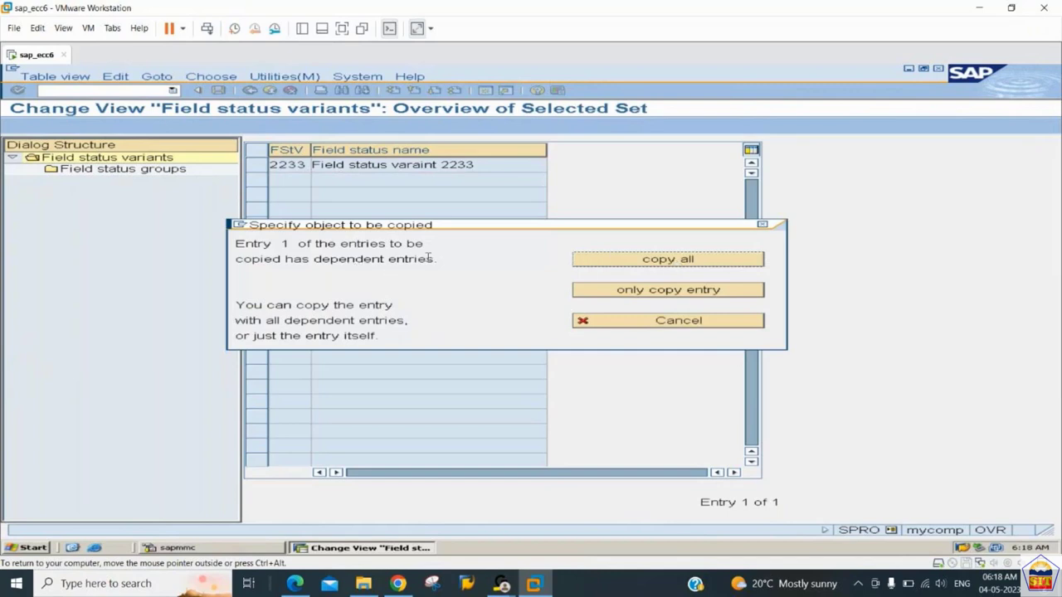
Copy all 41 dependent field status groups into variant 2233, open its groups, and save.
click(638, 264)
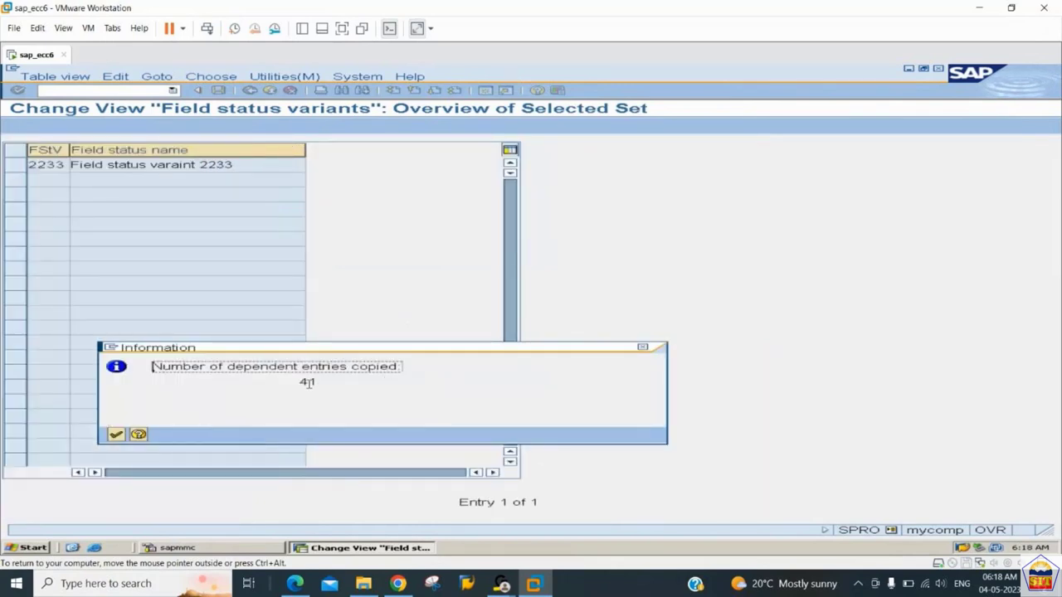
drag(300, 382, 325, 385)
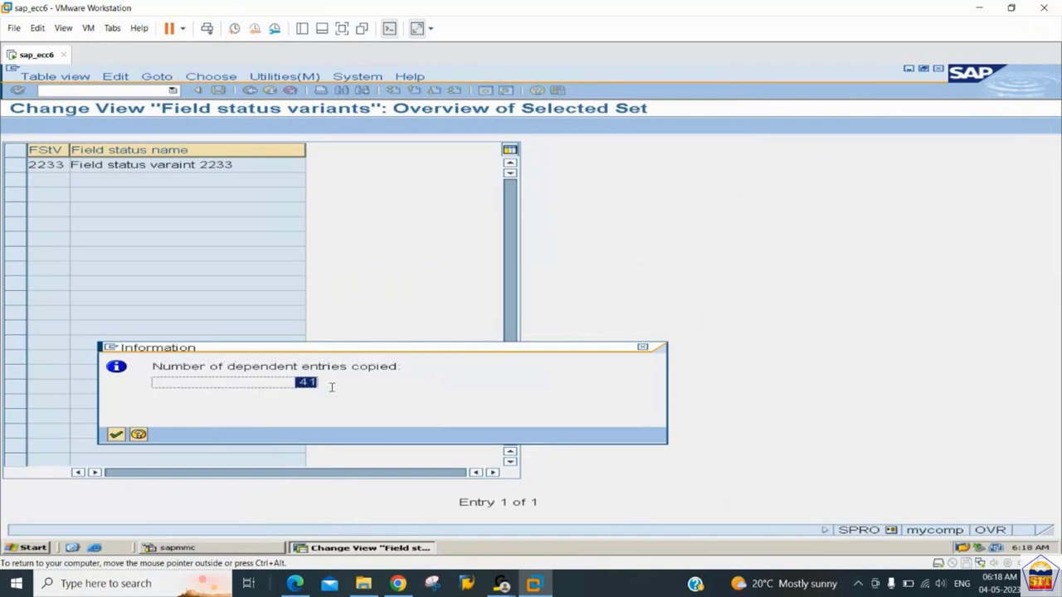
click(116, 436)
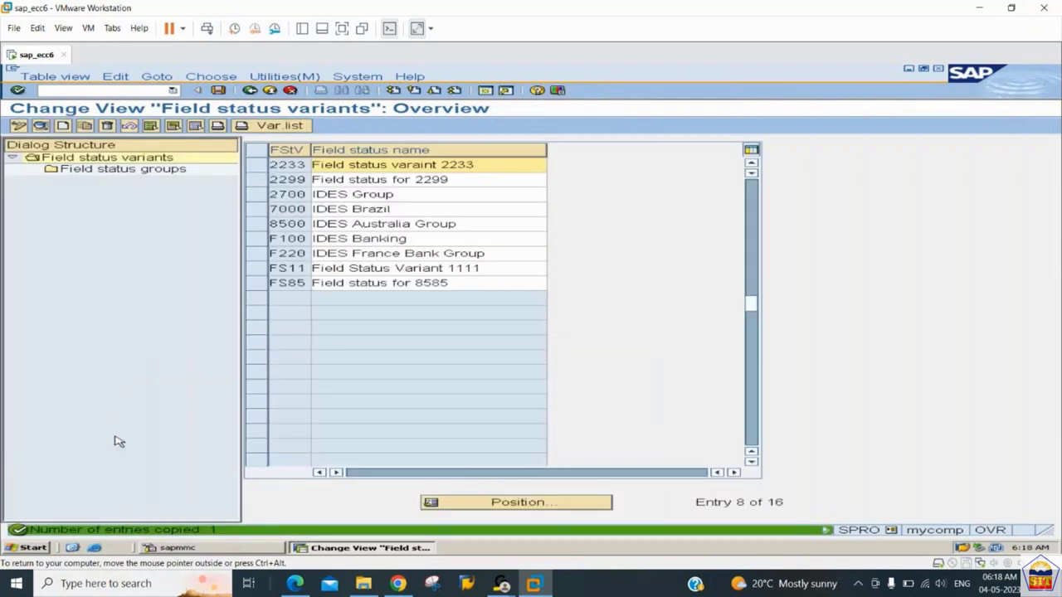
click(280, 169)
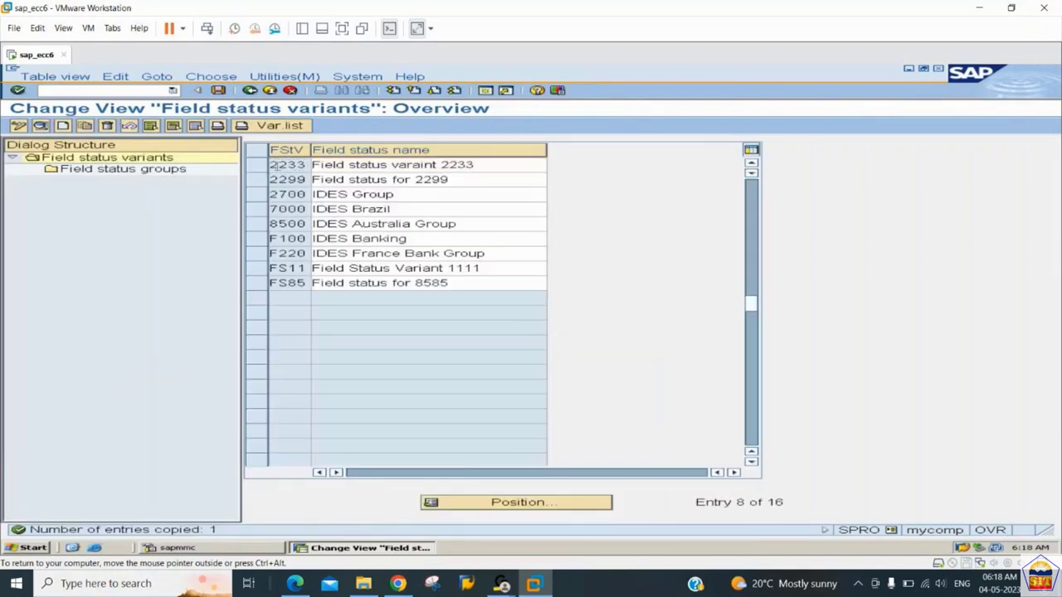
click(263, 171)
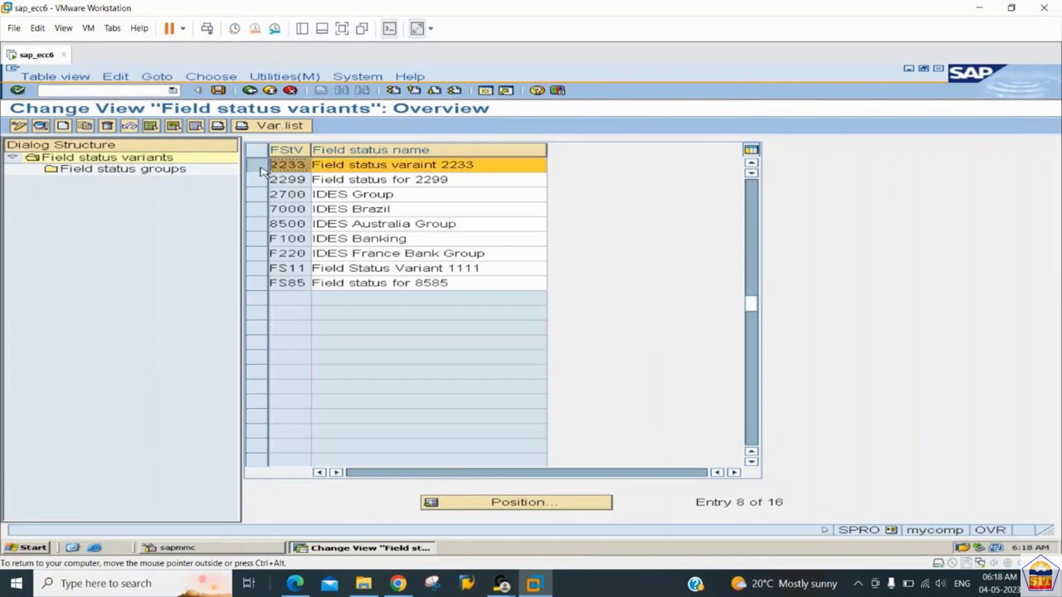
double_click(125, 181)
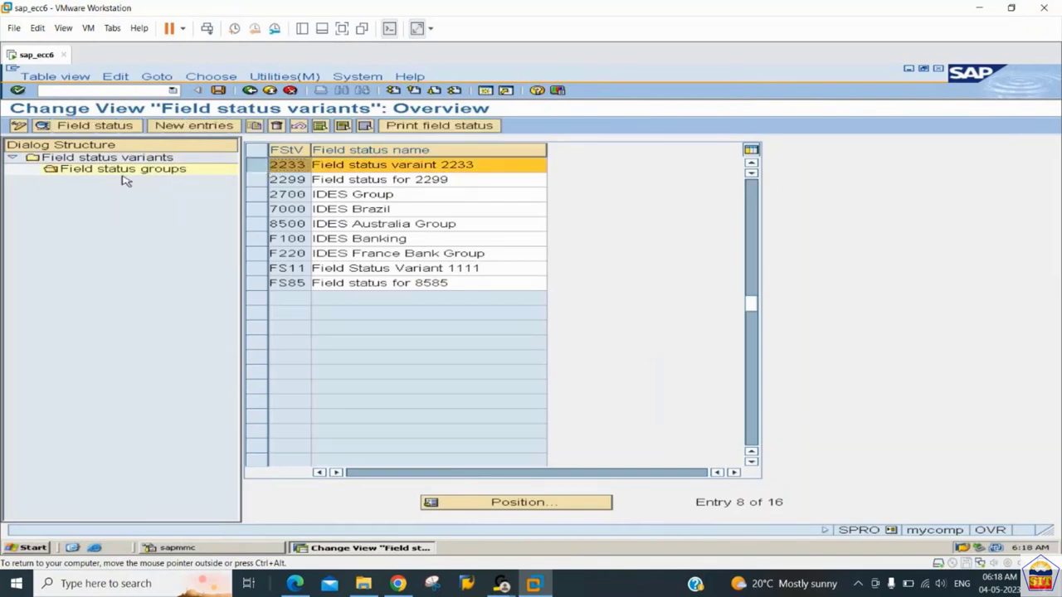
click(218, 90)
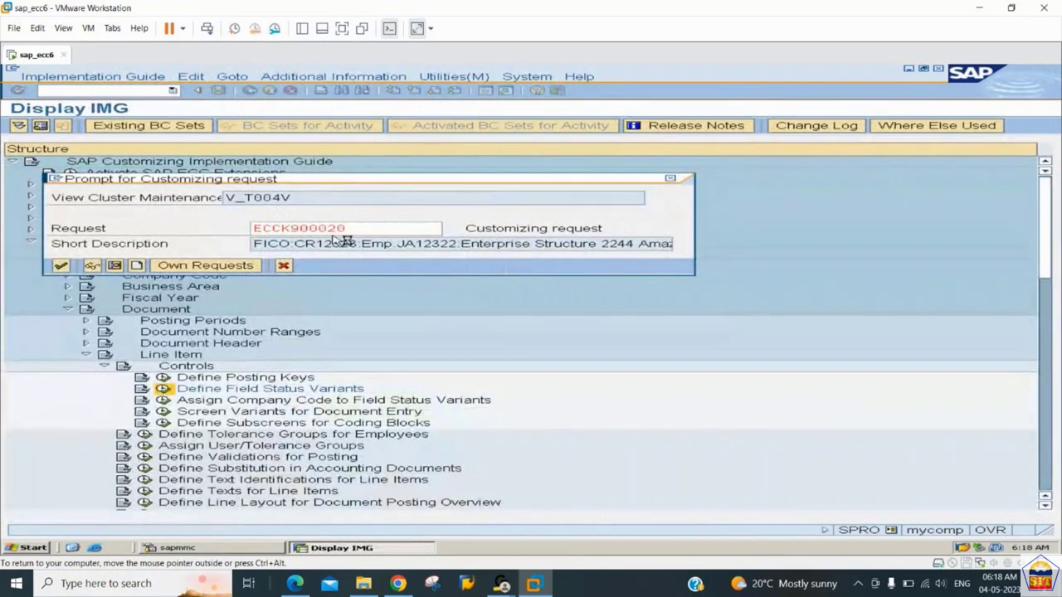
Save variant 2233 to the proposed request and make Text a required entry in G001 General data.
key(Return)
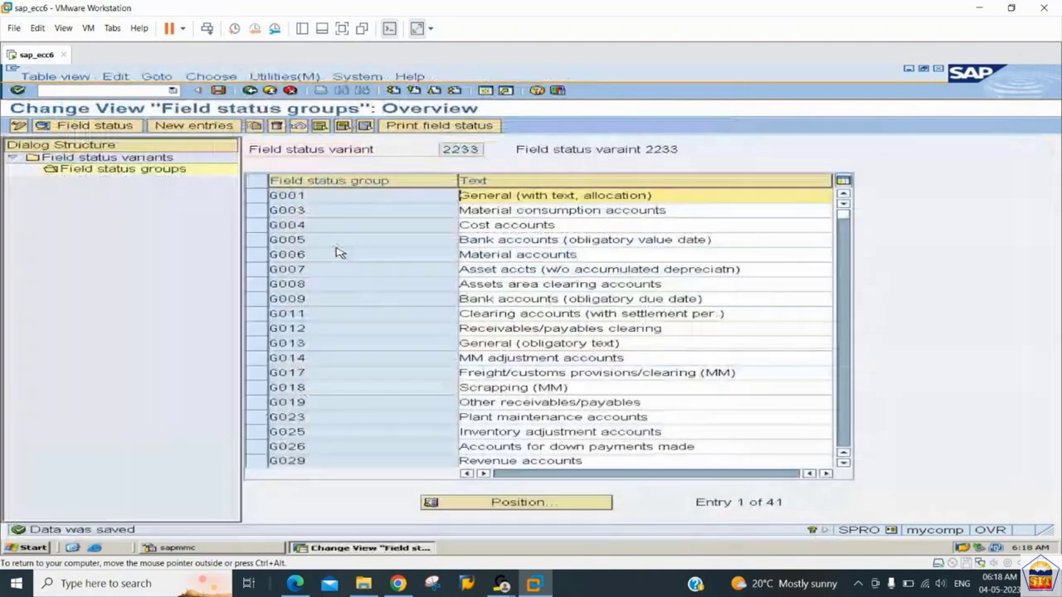
double_click(301, 196)
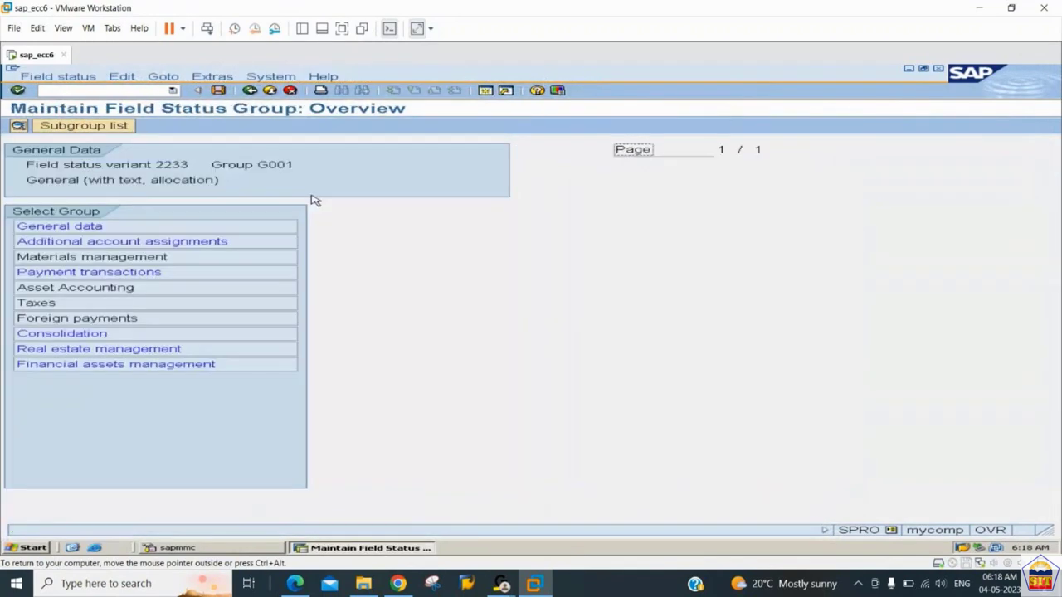
double_click(181, 229)
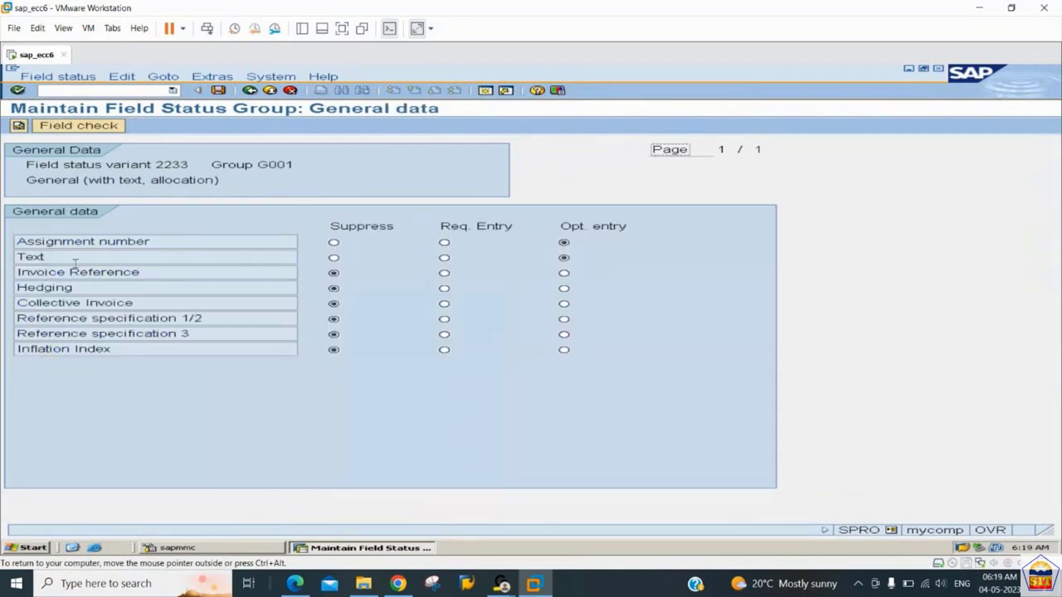
click(444, 258)
click(219, 90)
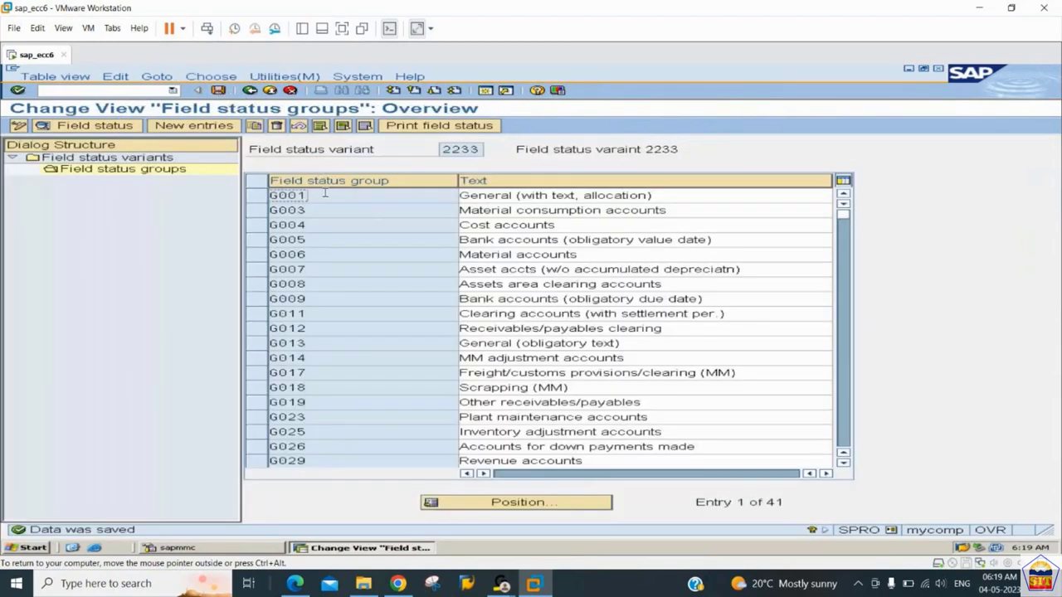
drag(319, 196, 273, 213)
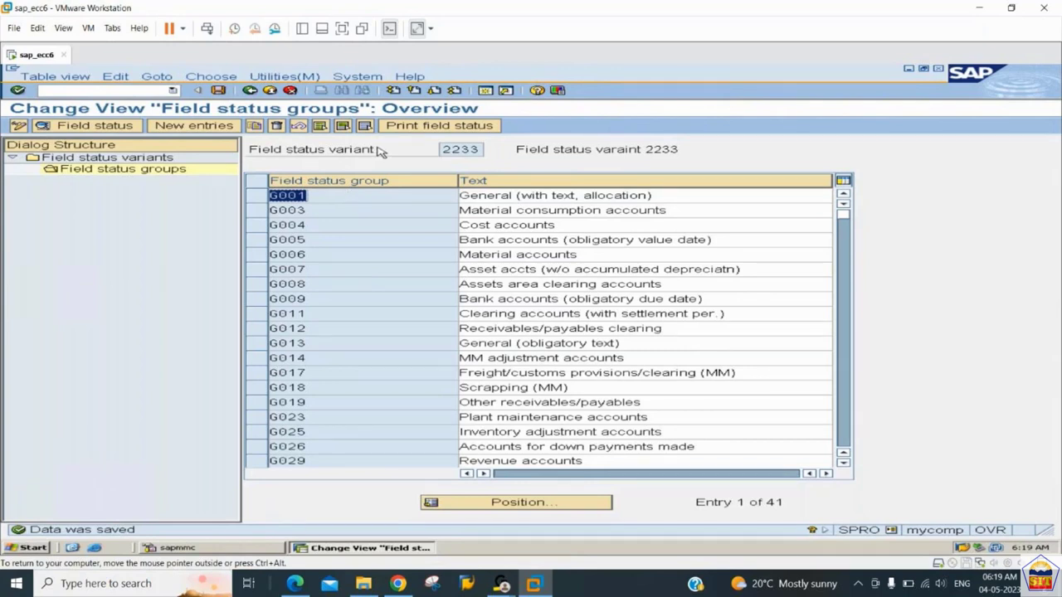
Back in Define Field Status Variants, add new variant 2203 named 'Field status varaint 2233'.
click(250, 91)
click(251, 91)
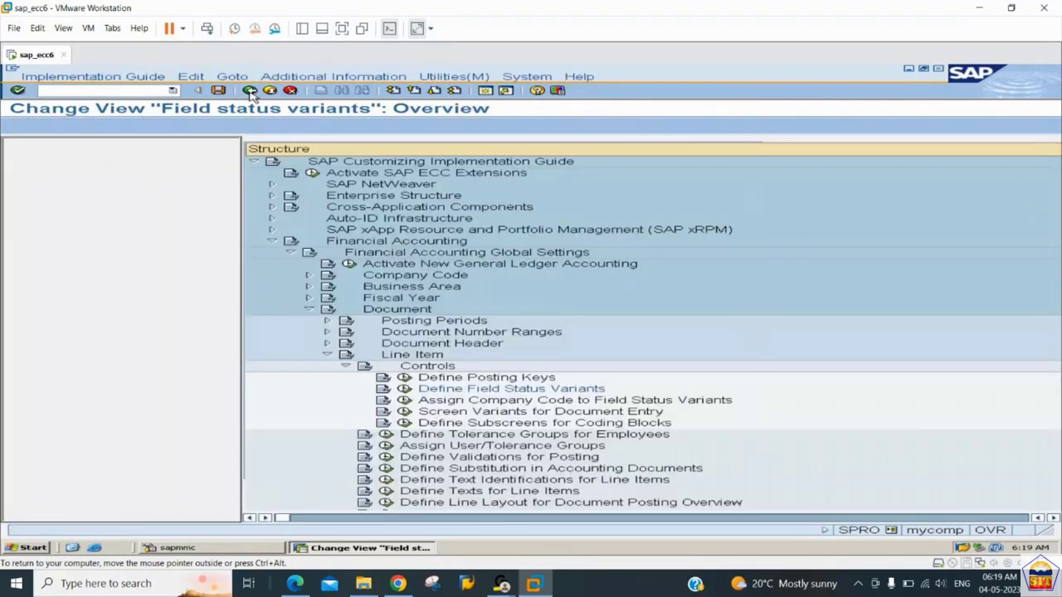
click(162, 389)
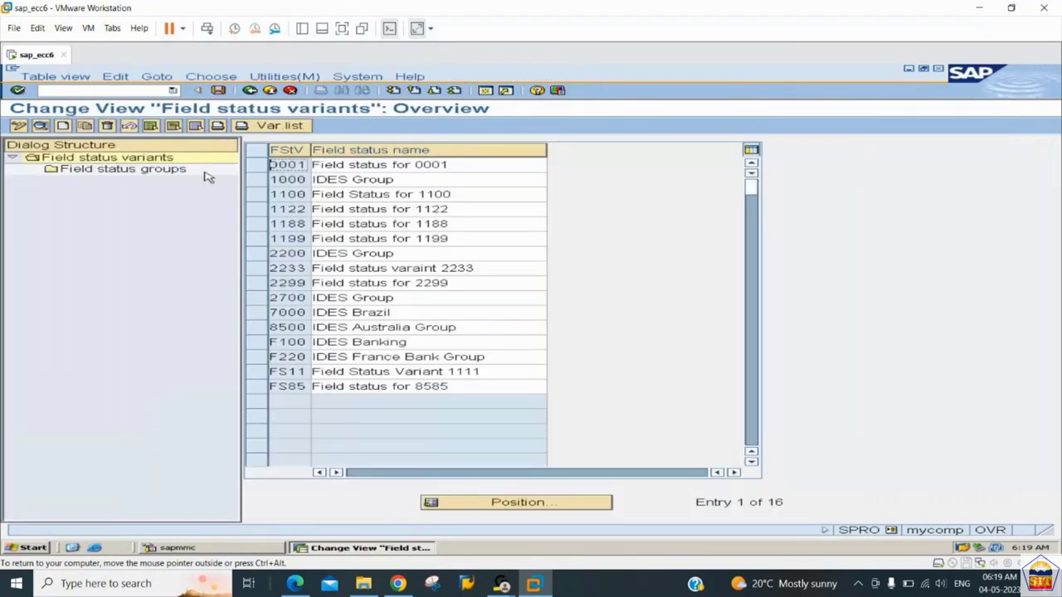
click(62, 125)
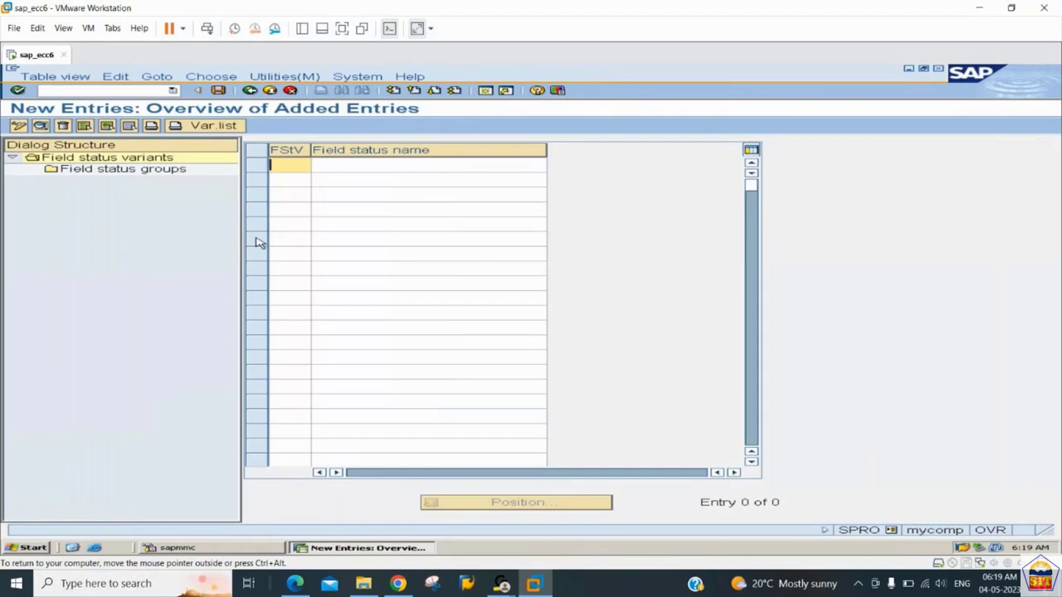
text(2201)
key(Tab)
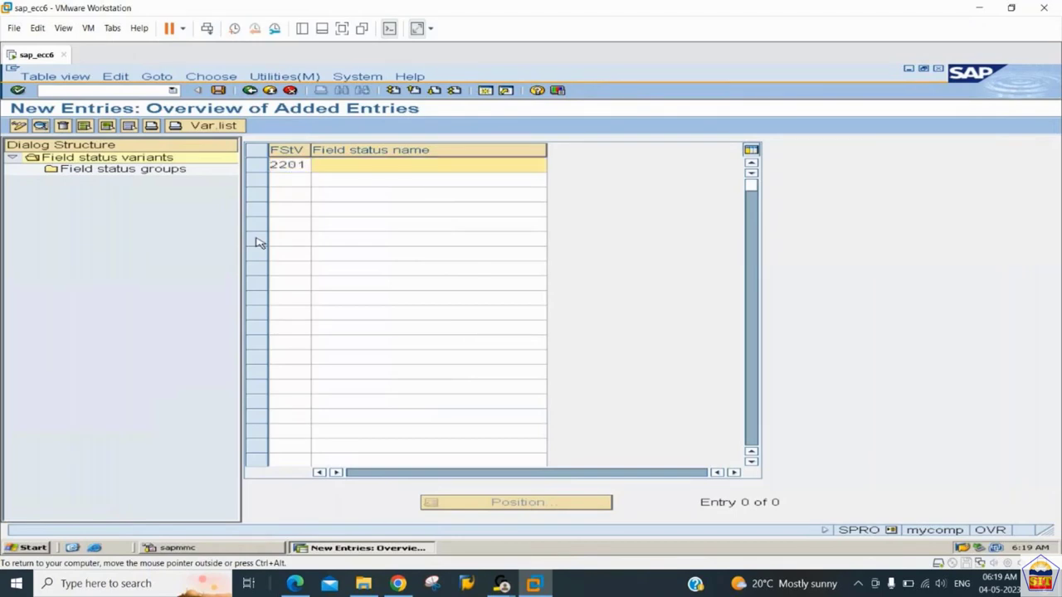
key(shift+Tab)
key(BackSpace)
text(3)
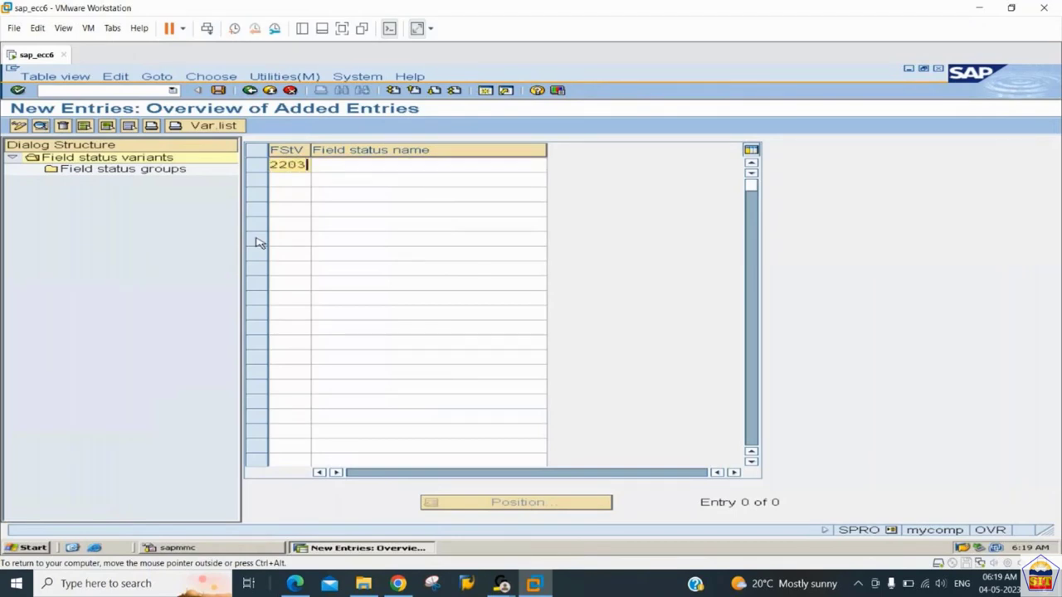
key(Tab)
key(Down)
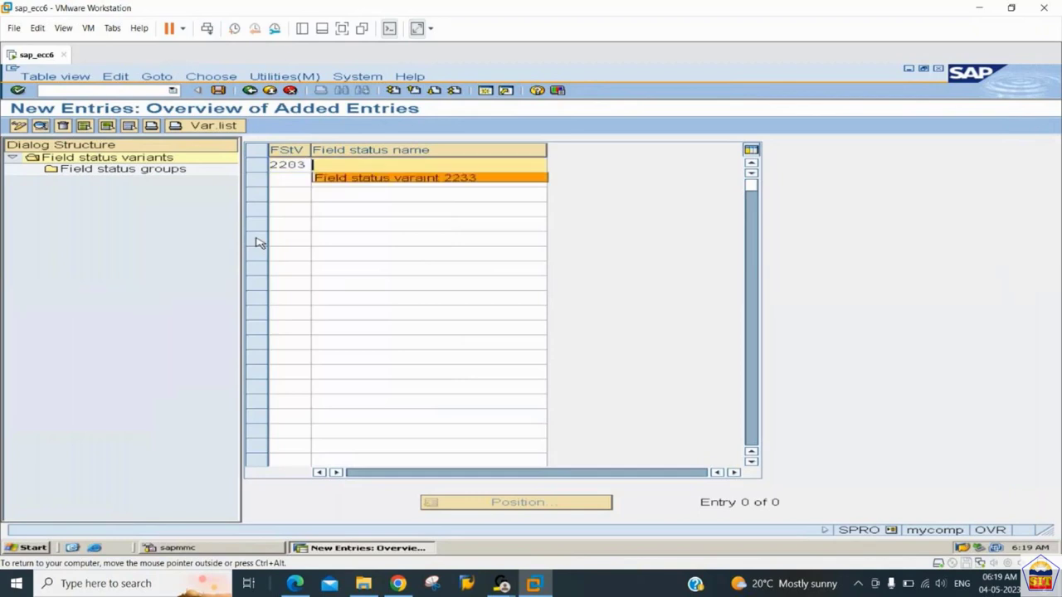
key(Return)
key(shift+Tab)
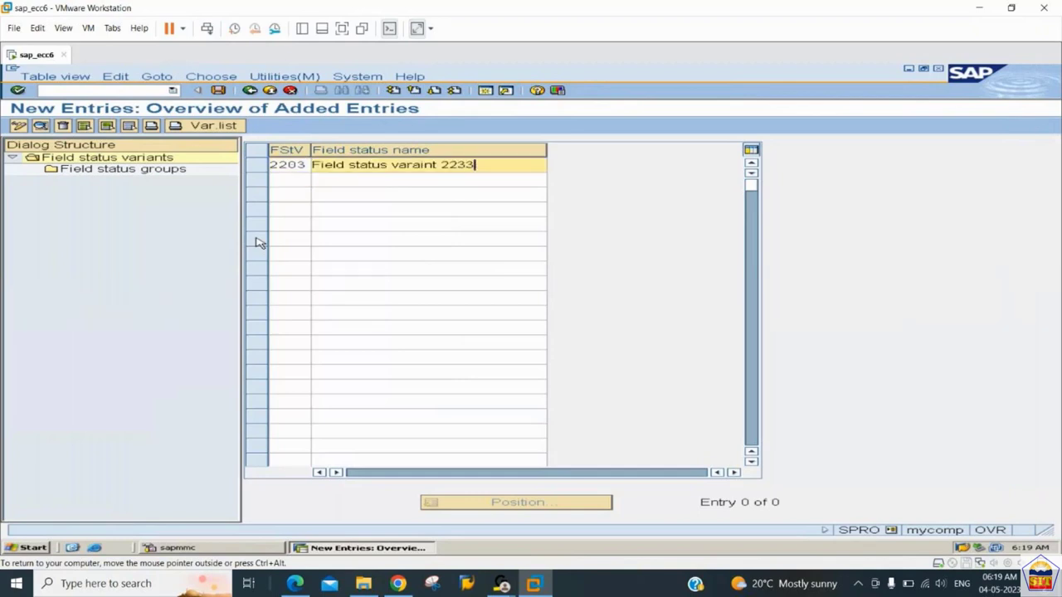
Save variant 2203 and open its empty field status groups list for new entries.
key(ctrl+s)
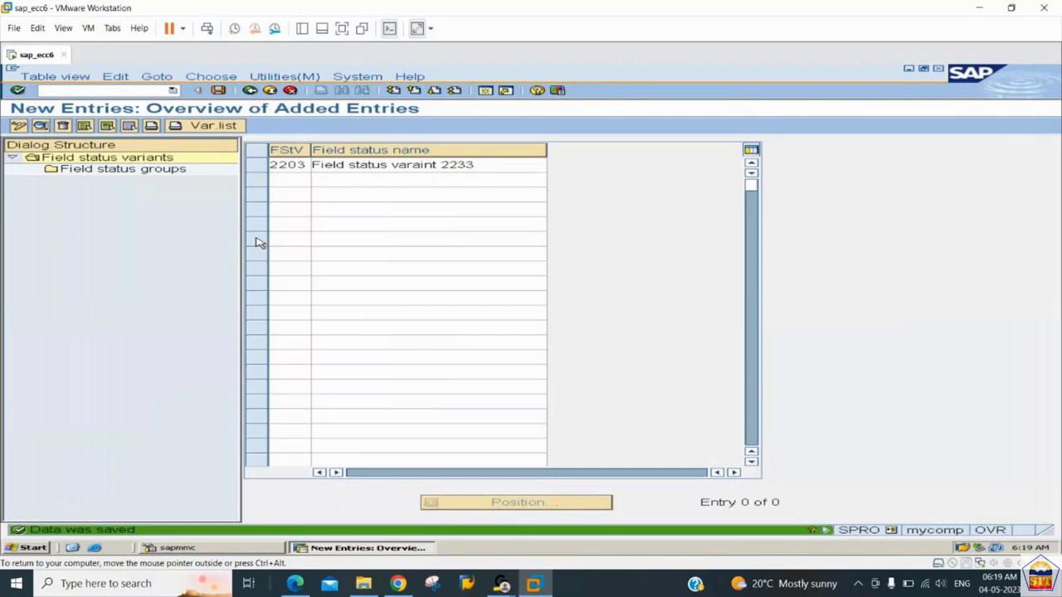
click(259, 165)
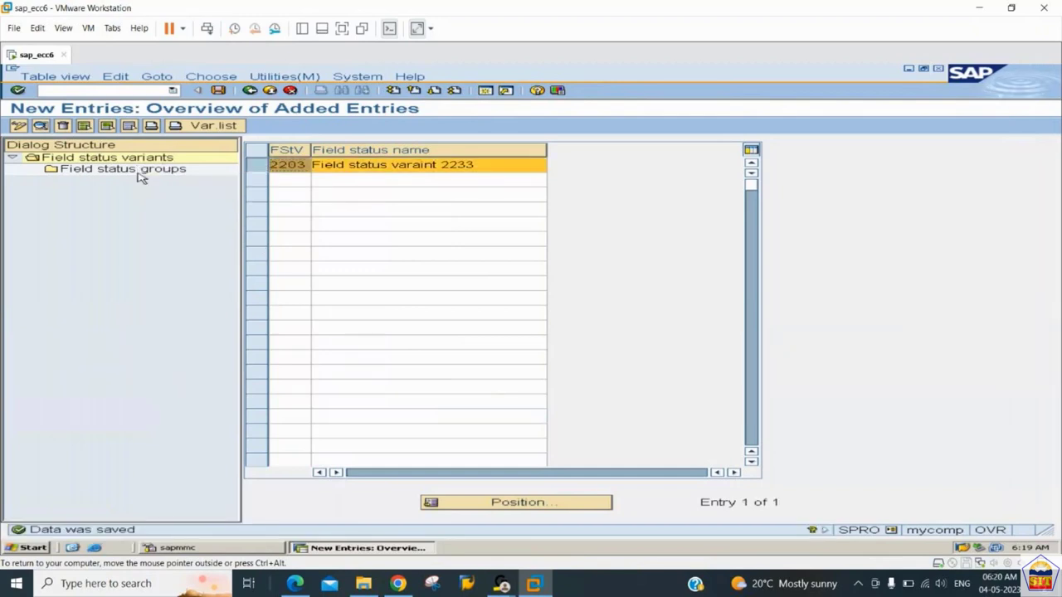
double_click(140, 172)
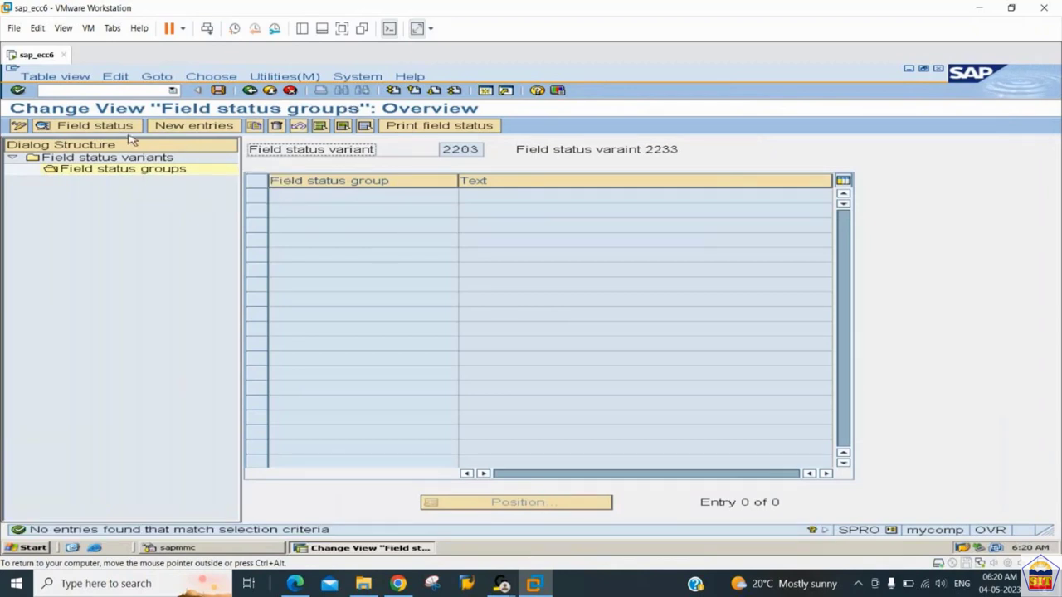
click(214, 130)
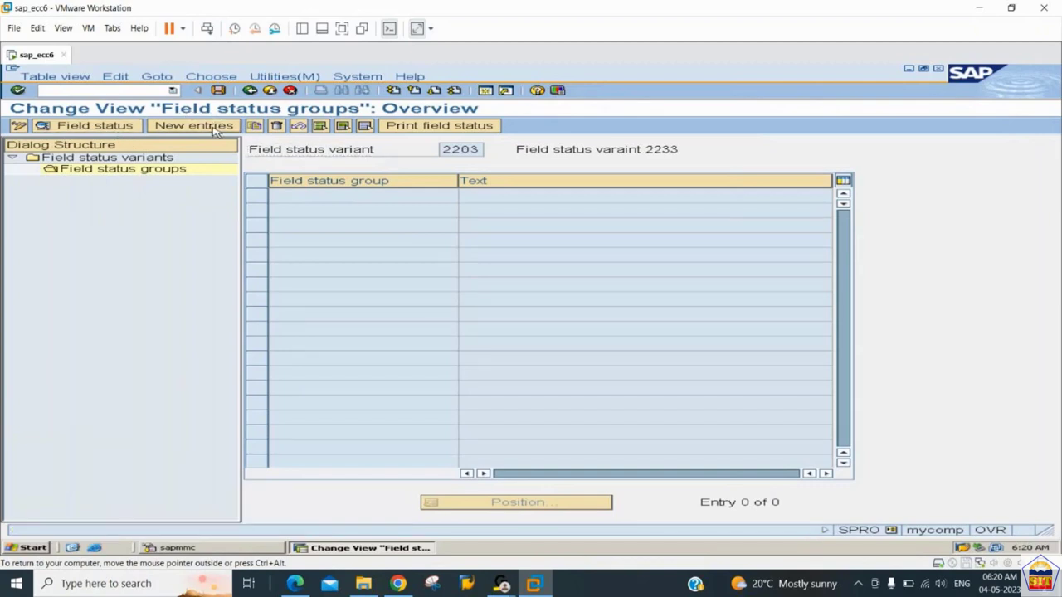
Enter field status group codes G001, G002 and G003 in the first three rows.
click(346, 197)
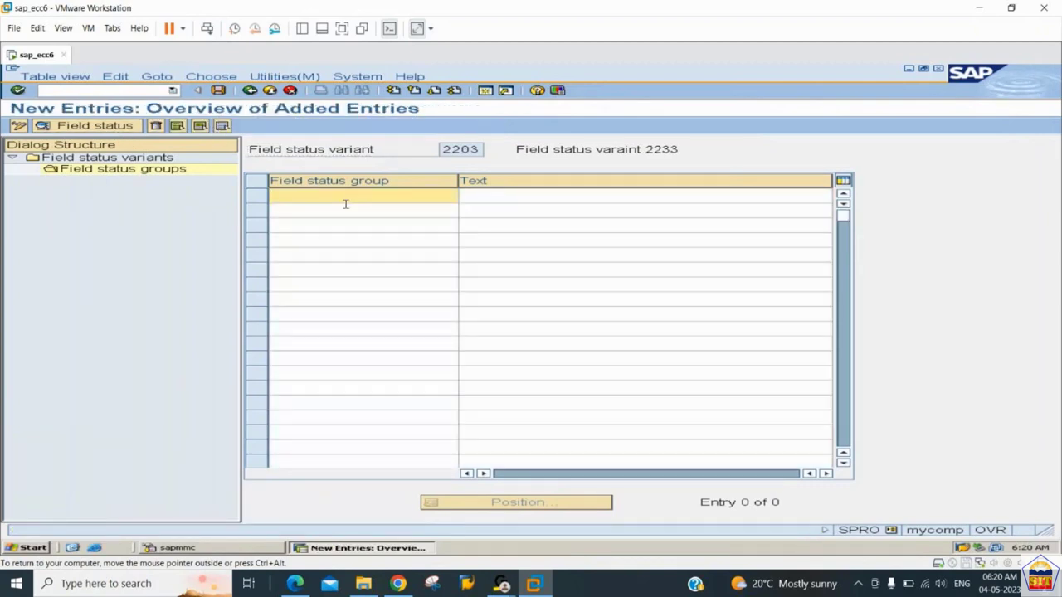
text(g0)
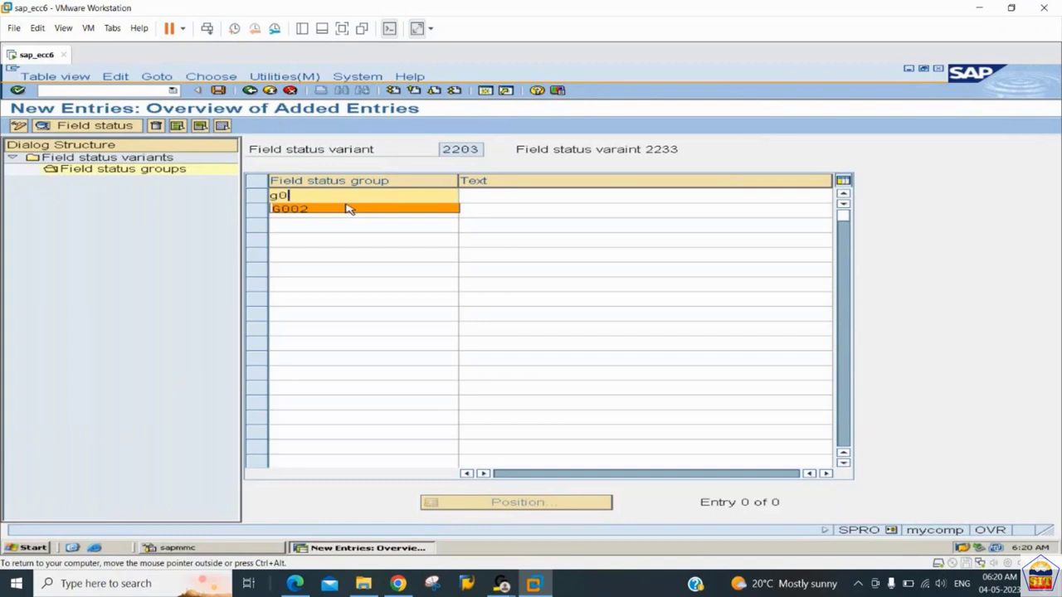
text(01)
click(345, 207)
text(g00)
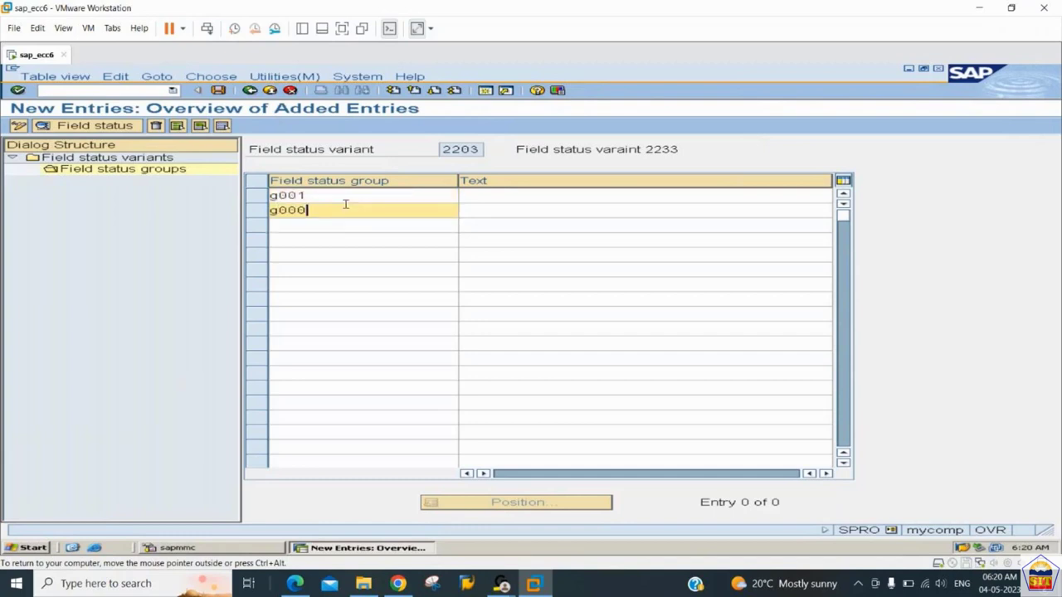
text(2)
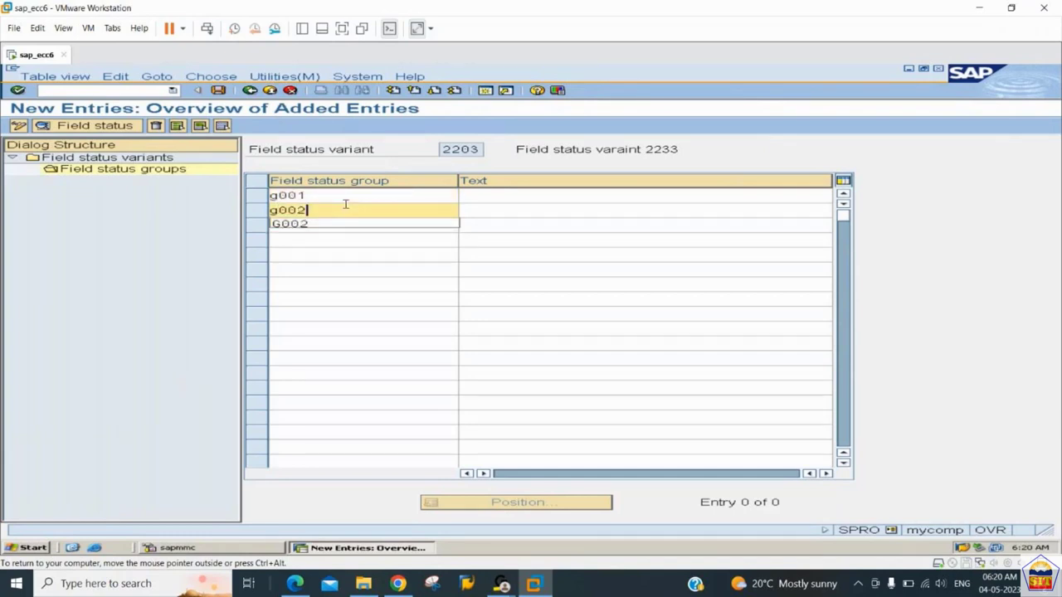
key(Down)
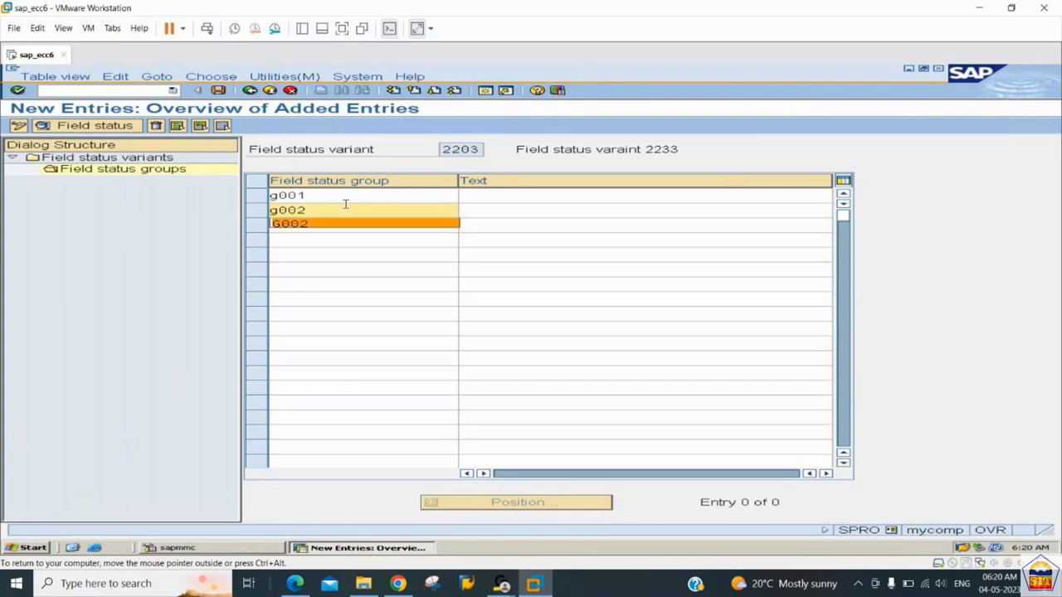
key(Return)
key(shift+Tab)
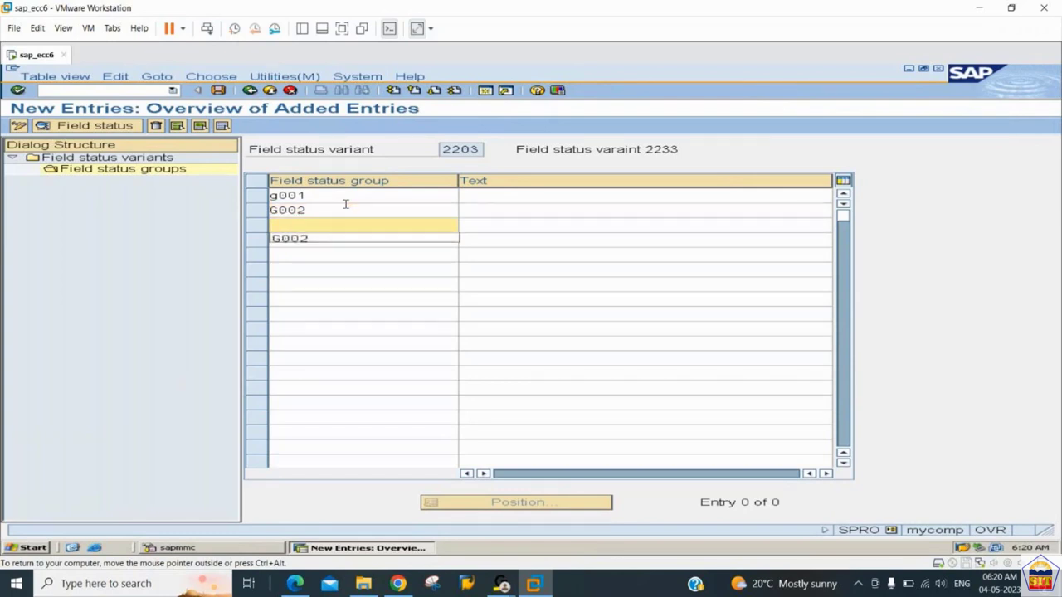
key(Down)
key(Return)
key(shift+Tab)
key(BackSpace)
text(3)
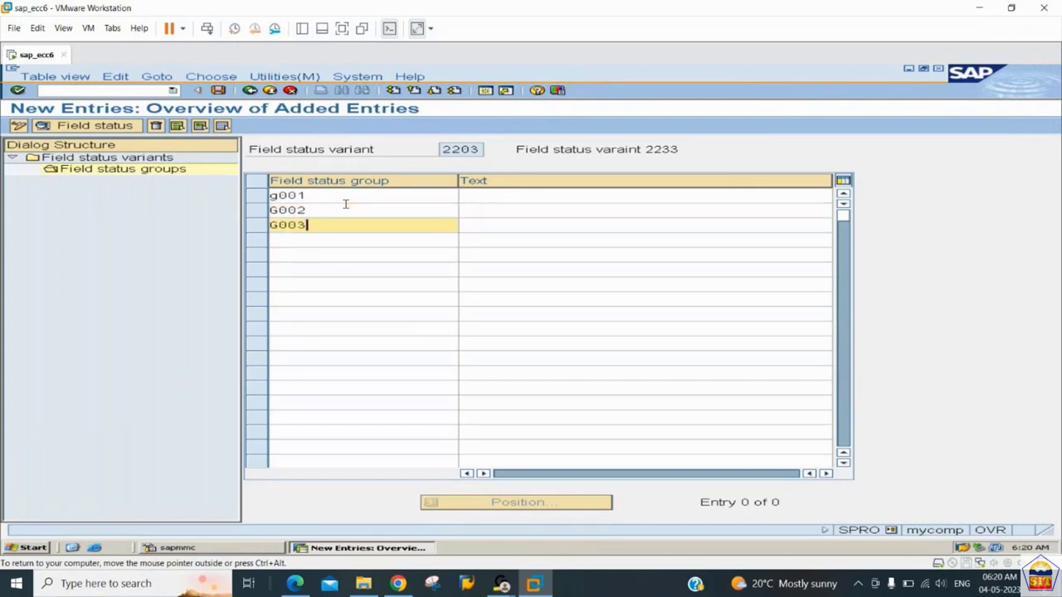
key(Tab)
Give the groups the texts General, Material and Material Consumption and confirm.
key(Up)
key(Up)
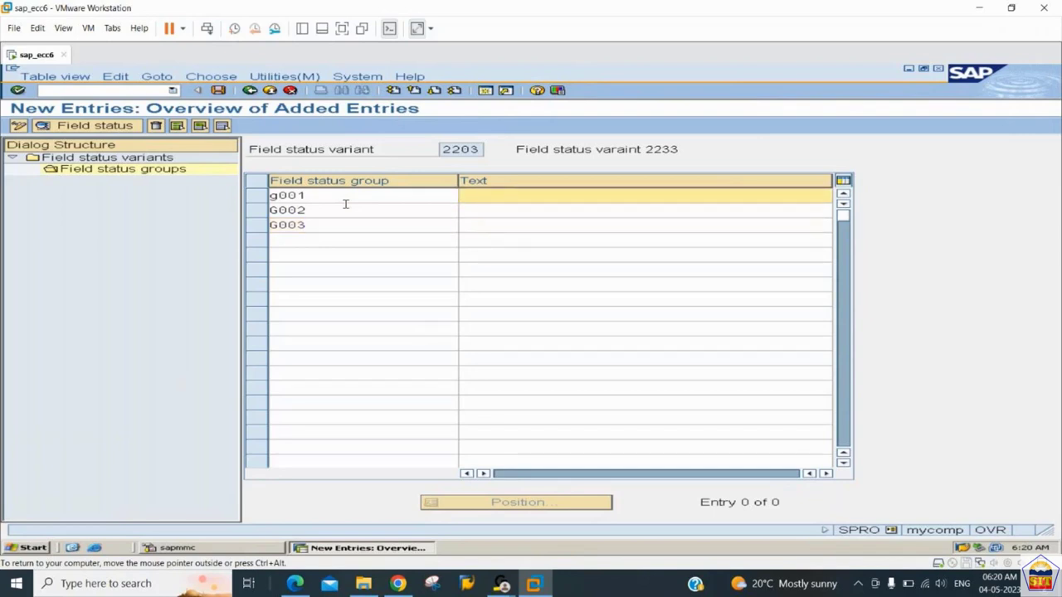
text(General)
key(Down)
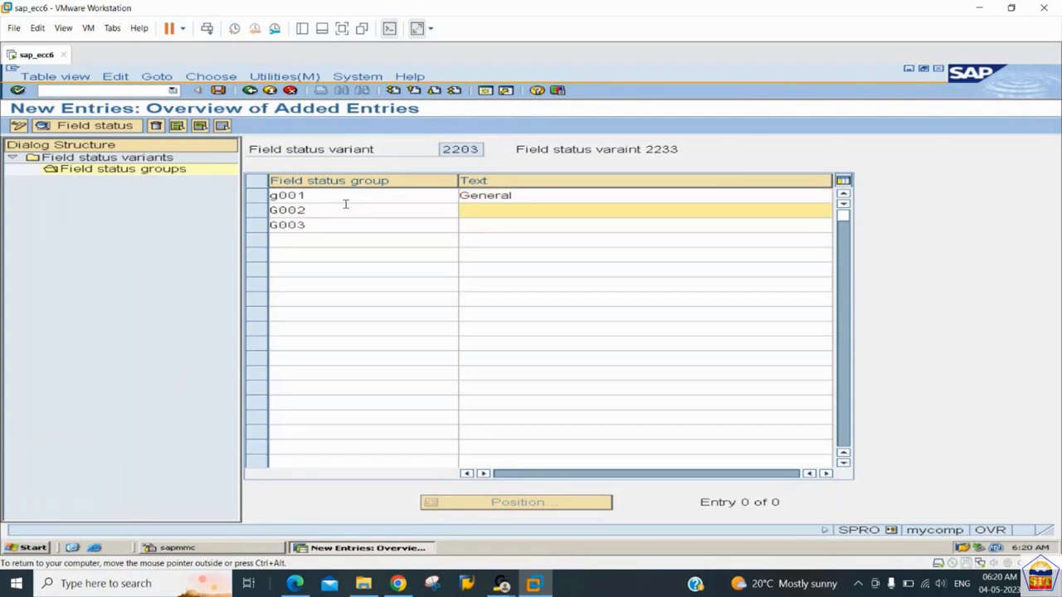
text(Material)
key(Down)
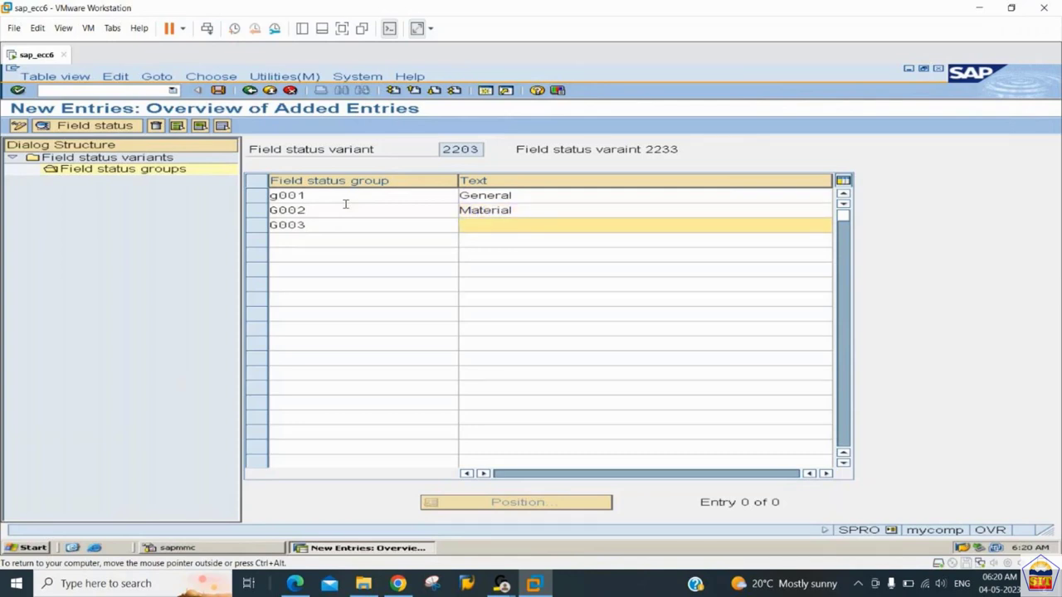
text(Material Consumption)
key(Return)
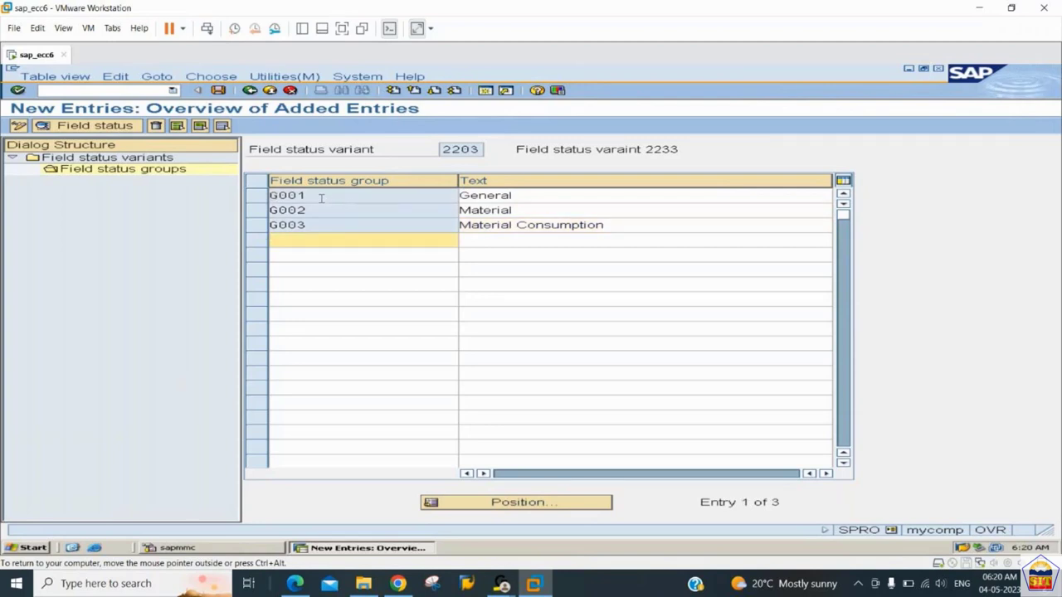
double_click(321, 200)
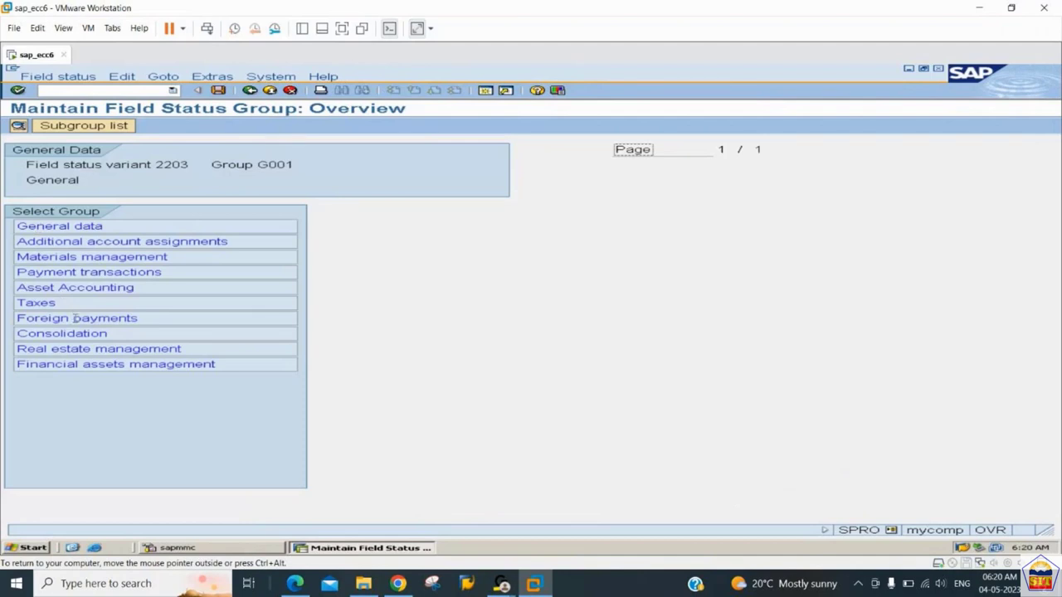
double_click(109, 226)
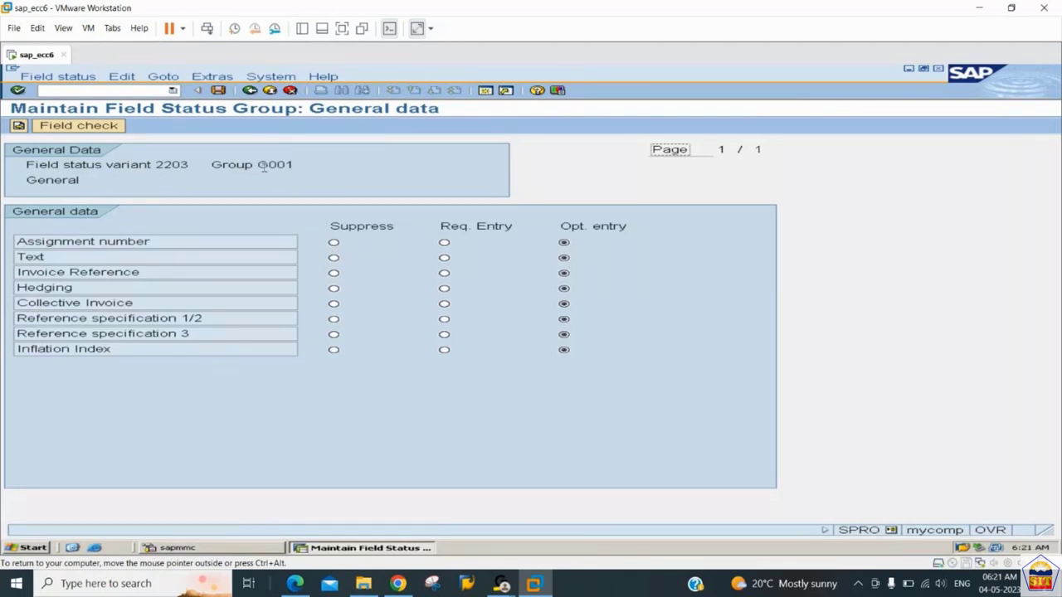
click(249, 89)
click(250, 90)
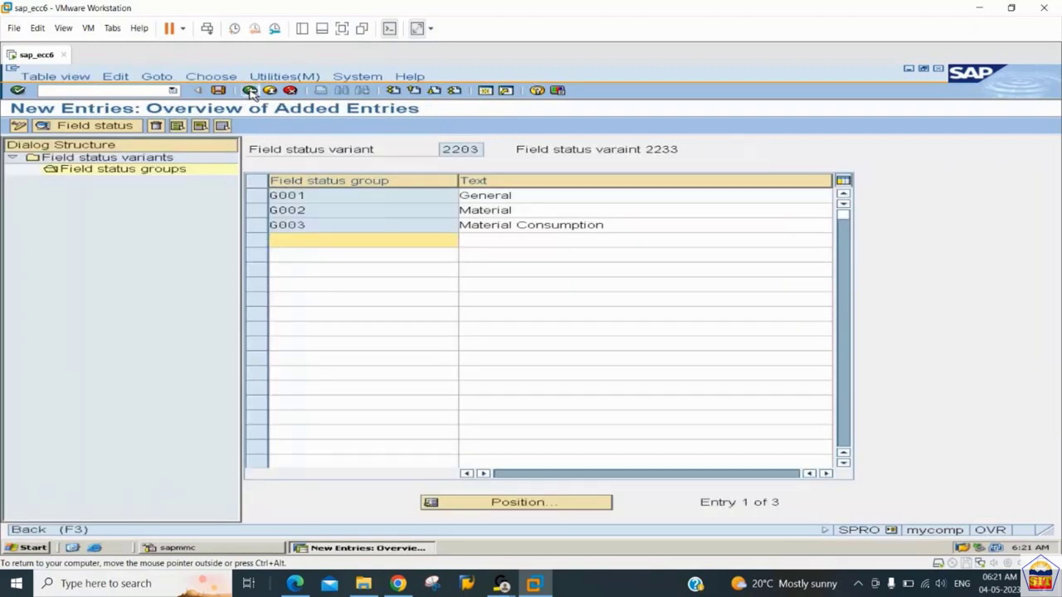
Back out of the 17-variant list to the Display IMG tree, declining to save changes.
click(250, 90)
click(250, 91)
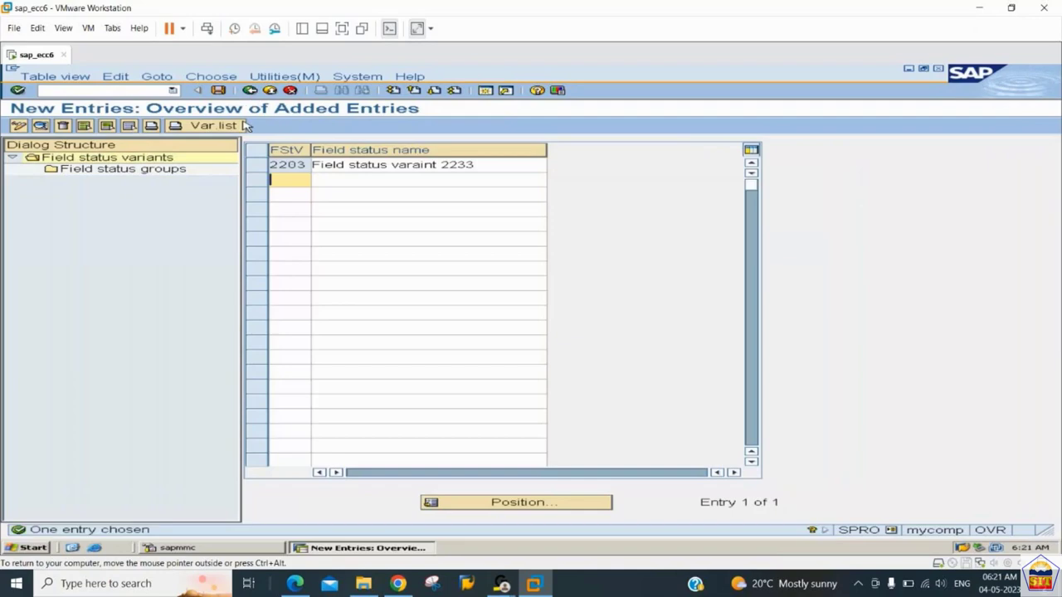
click(250, 91)
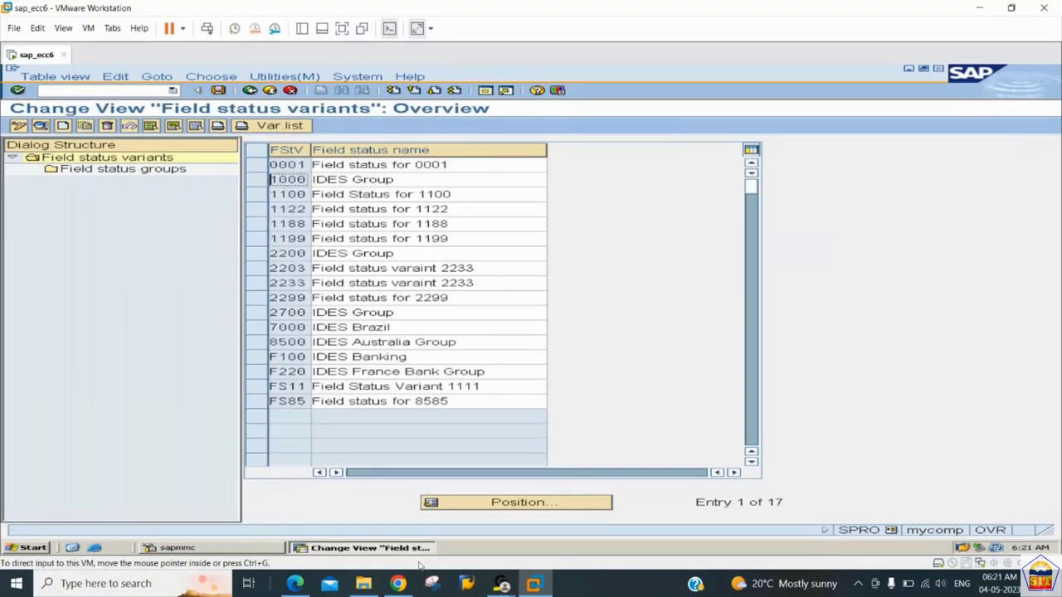
click(294, 583)
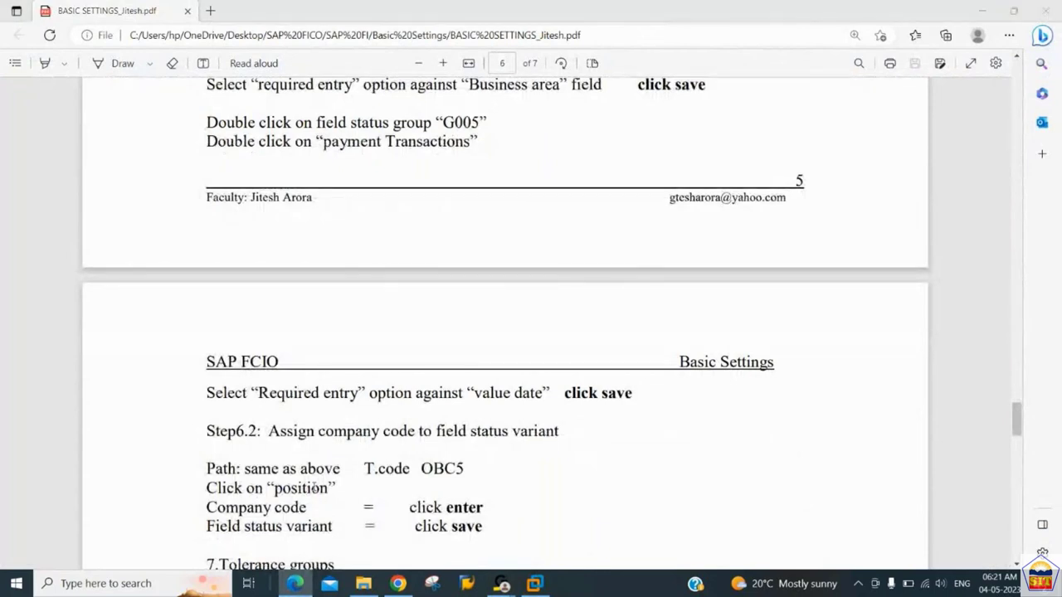
key(alt+Tab)
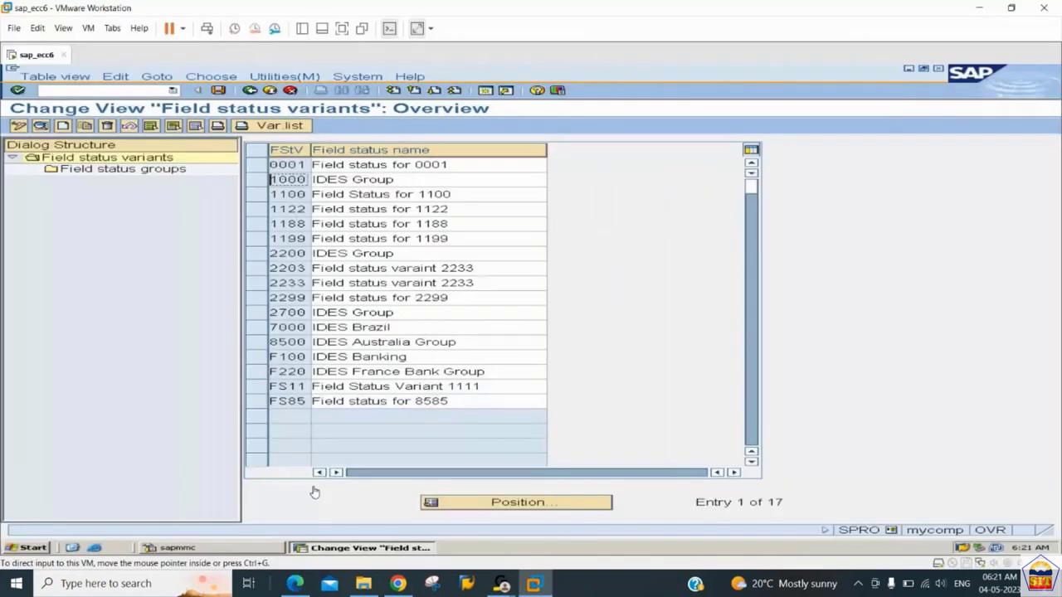
key(F3)
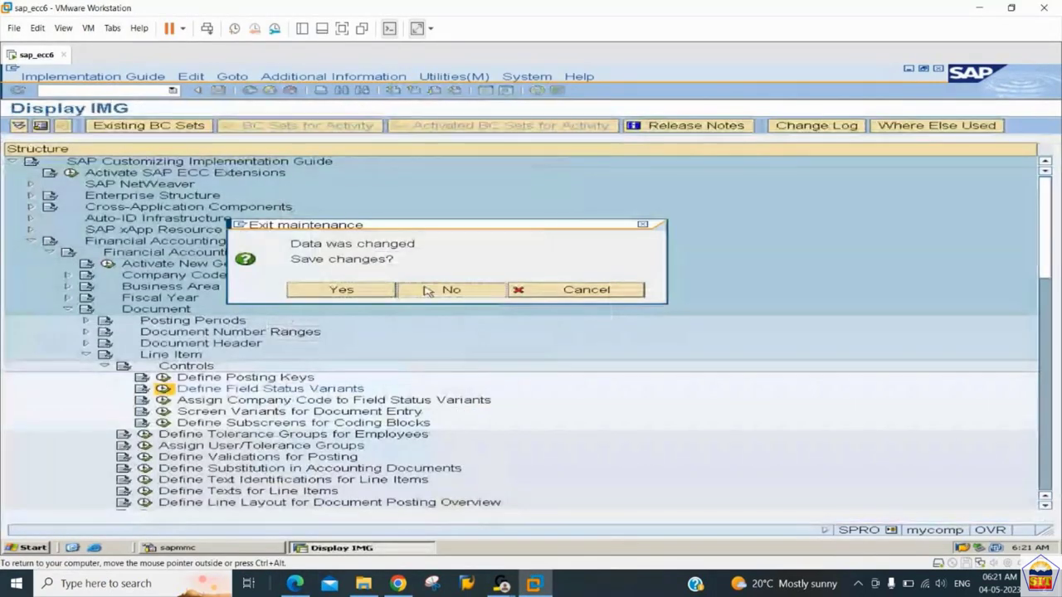
click(427, 290)
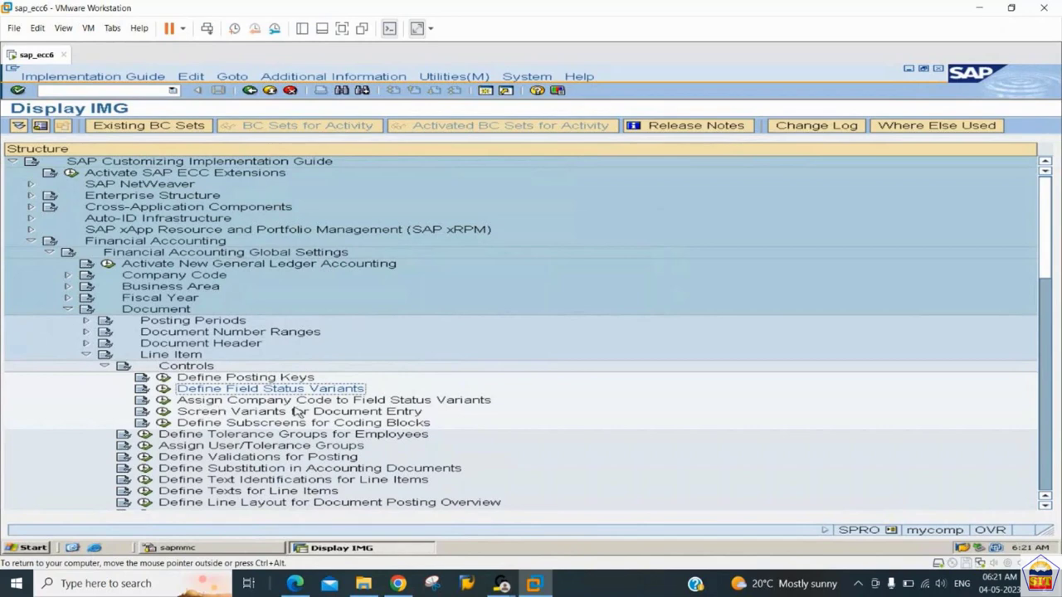
Open the company code to field status variant assignment table and jump to company code 2233.
click(163, 400)
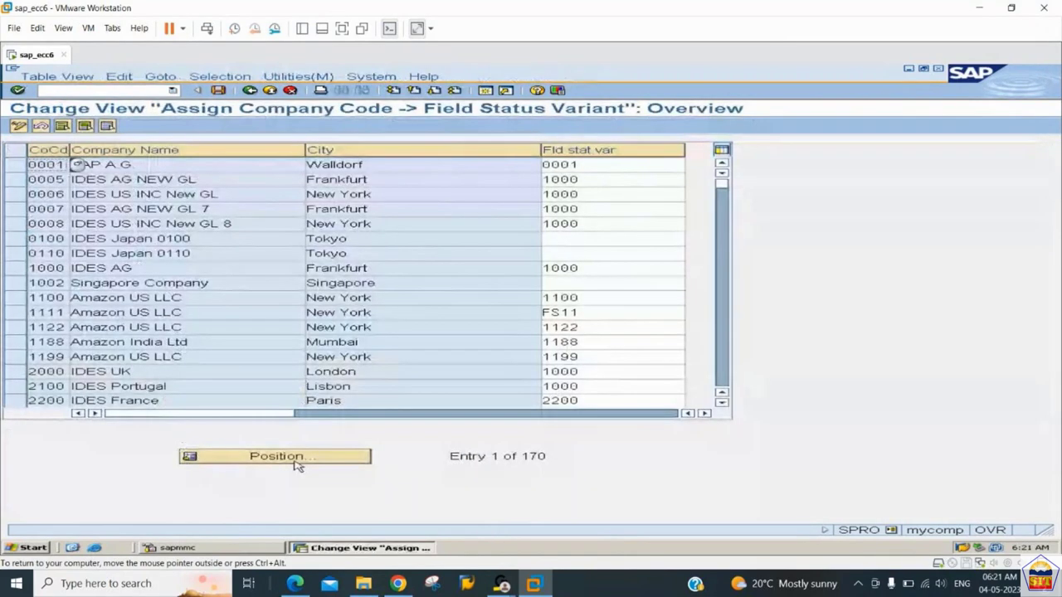
click(300, 458)
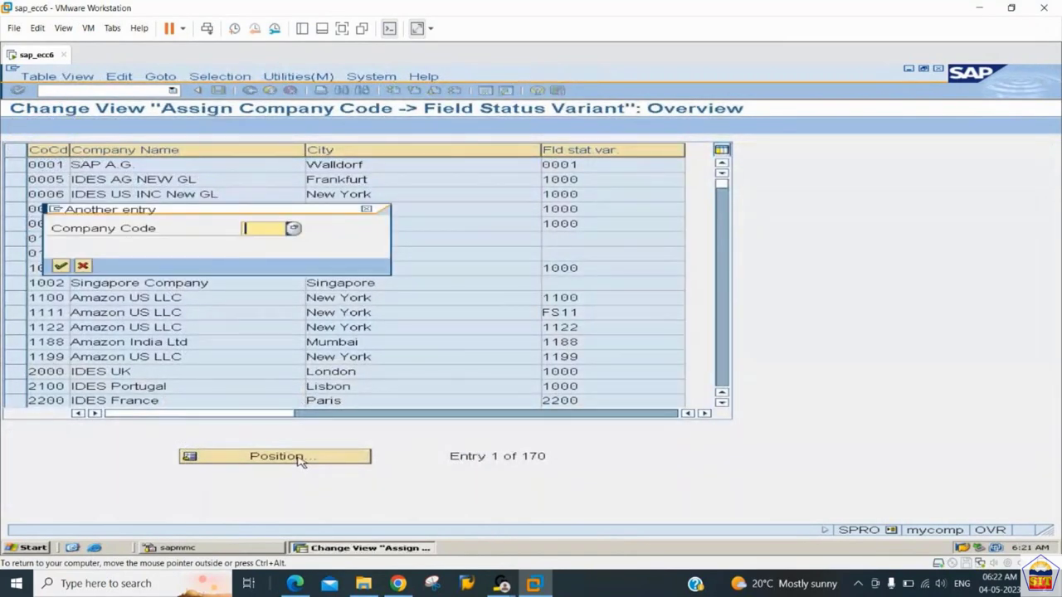
text(22)
key(Return)
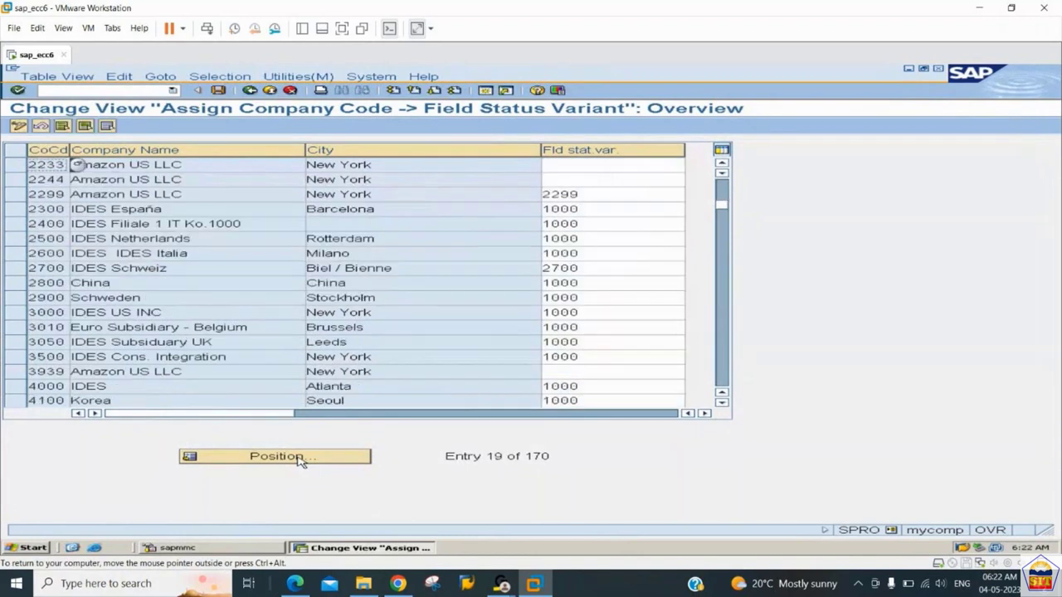
Assign field status variant 2233 to company code 2233, save it, and return to the PDF notes.
click(556, 165)
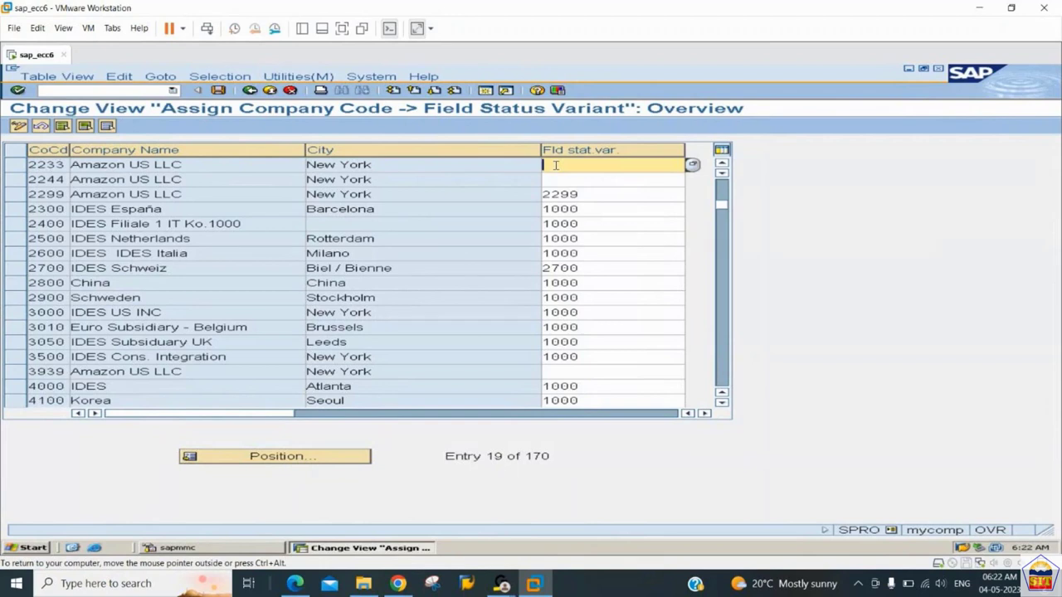
text(2233)
key(ctrl+s)
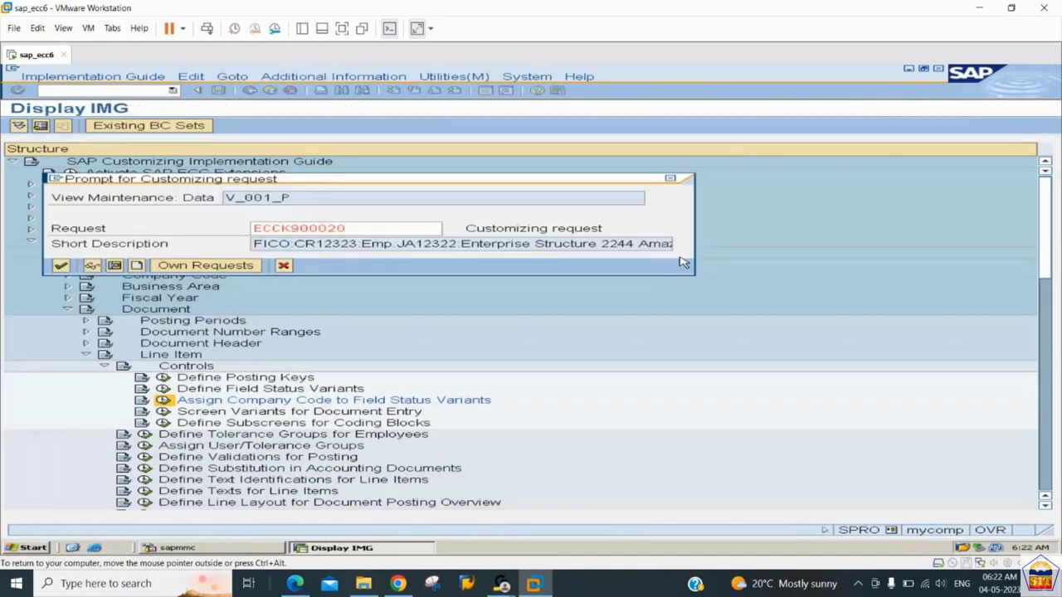
key(Return)
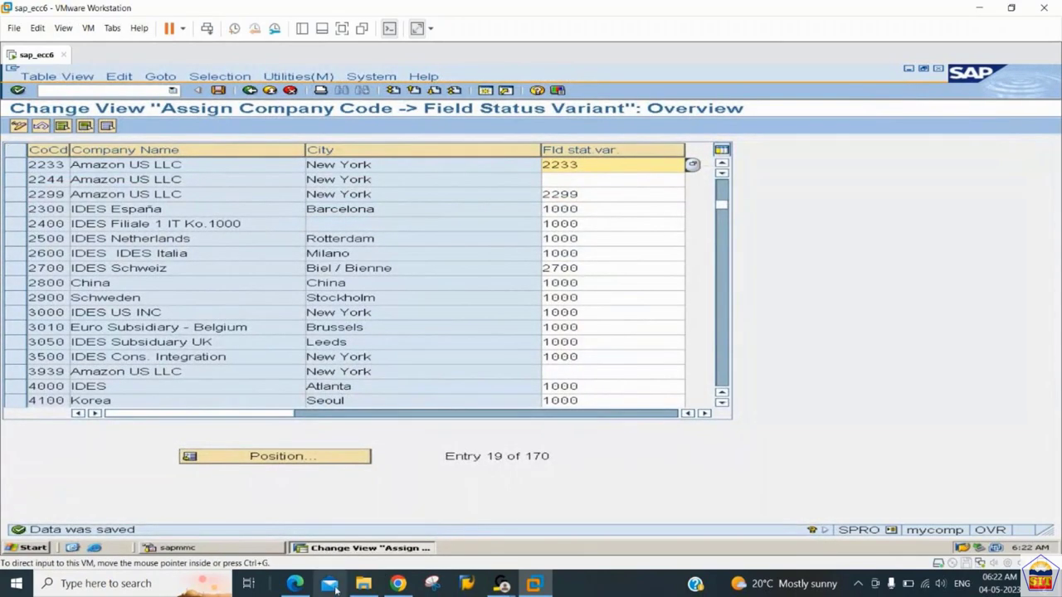
click(290, 584)
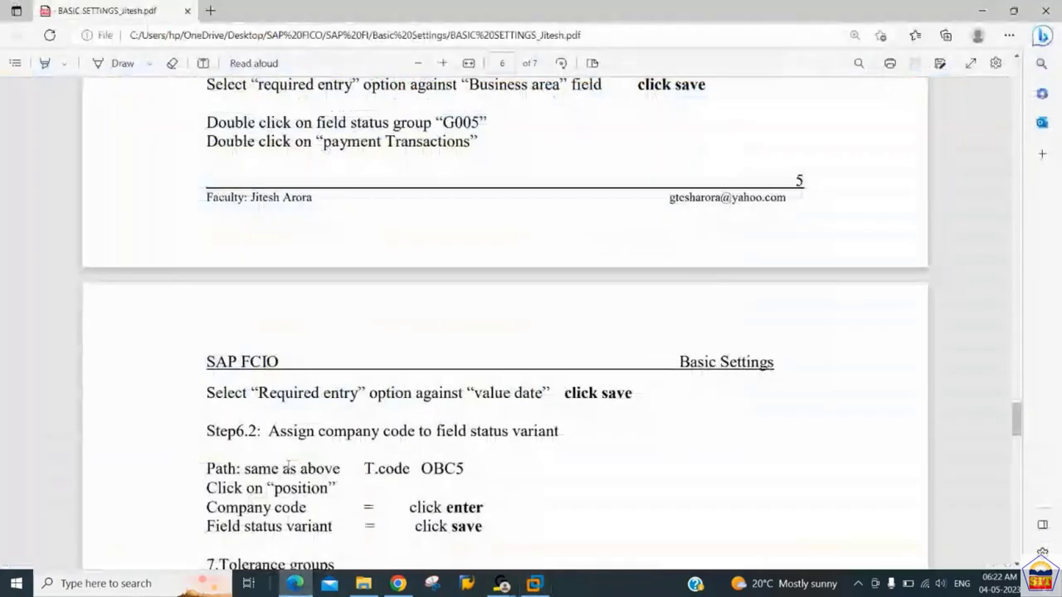
Scroll the PDF notes down to section 7, Tolerance groups, at Step 7.1.
scroll(288, 466, down, 1)
scroll(288, 467, down, 5)
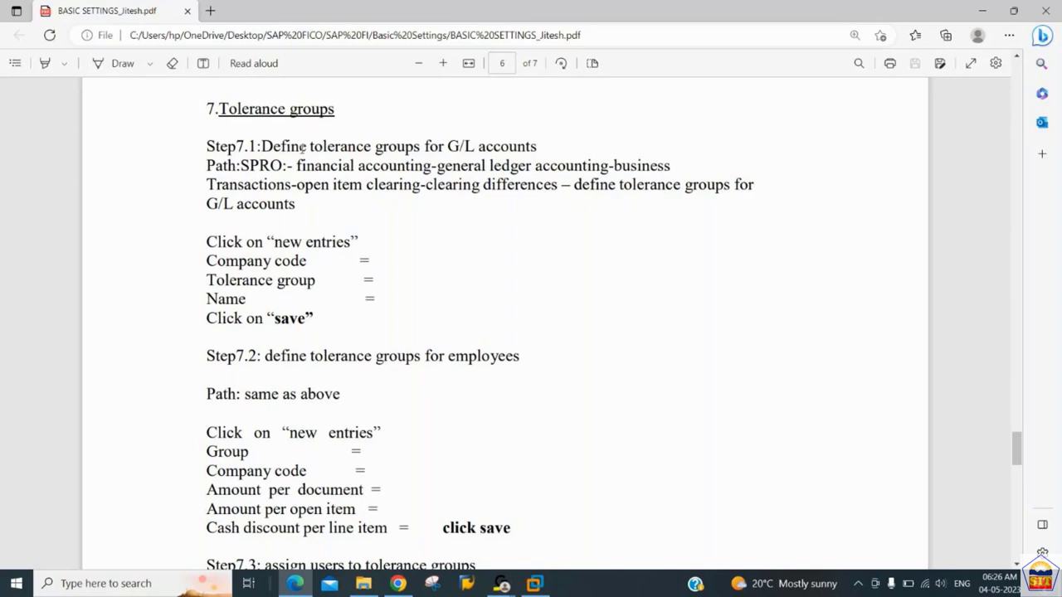
Read through tolerance group Steps 7.1–7.3 in the notes, then return to SAP GUI.
scroll(304, 146, down, 1)
scroll(304, 146, up, 1)
scroll(372, 200, down, 3)
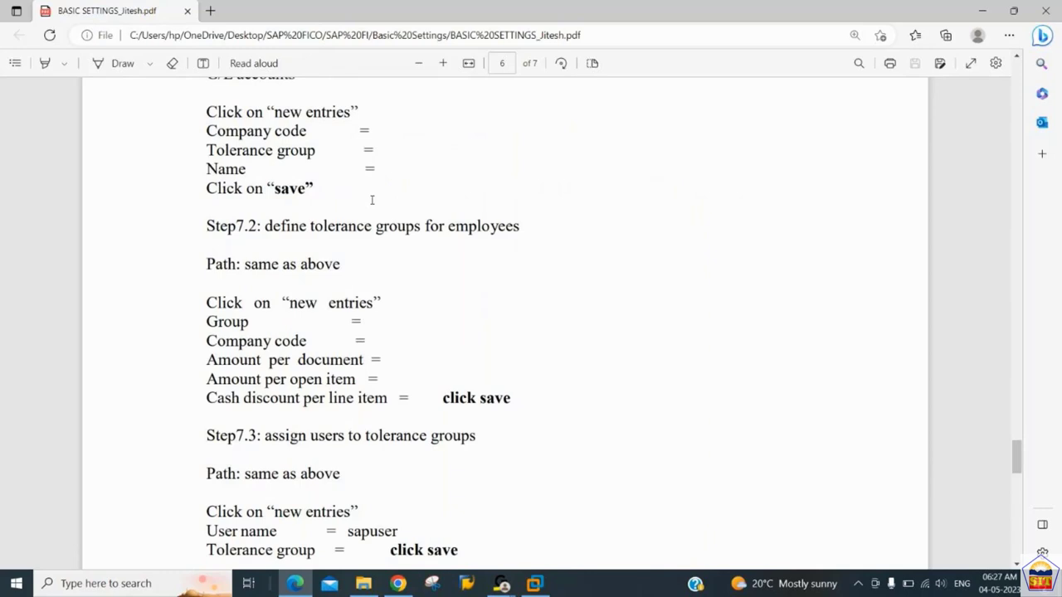
scroll(371, 200, down, 5)
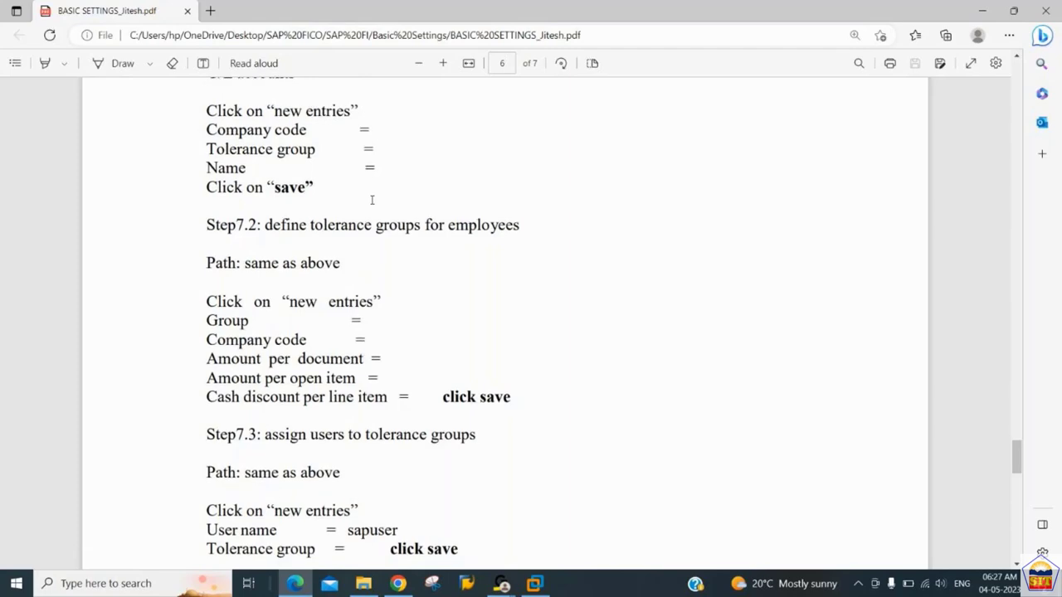
scroll(371, 200, up, 10)
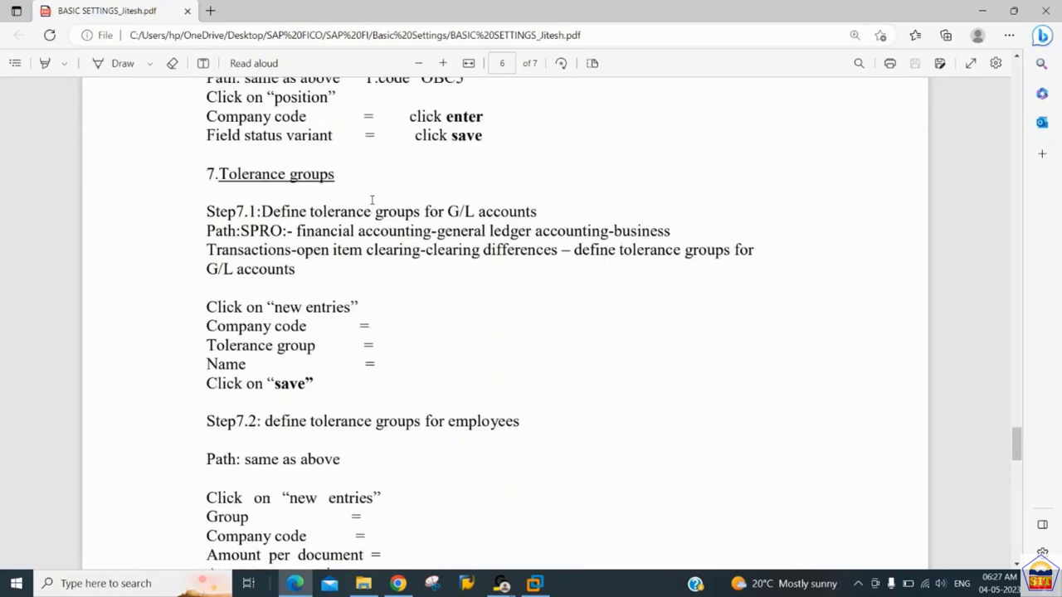
click(543, 584)
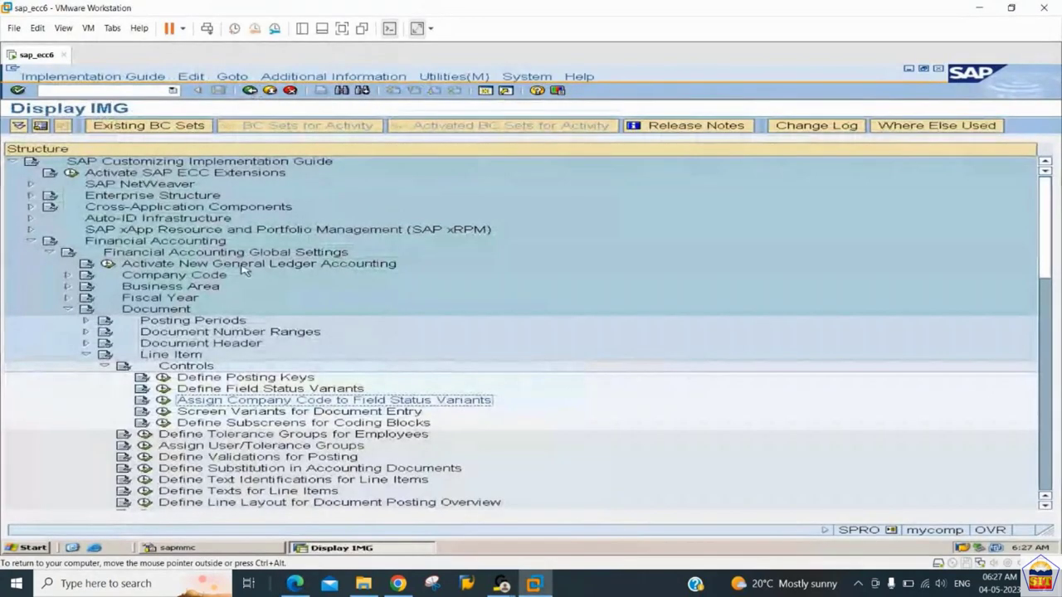
Collapse the Controls and Financial Accounting Global Settings nodes in the IMG tree.
key(Up)
key(Up)
key(Up)
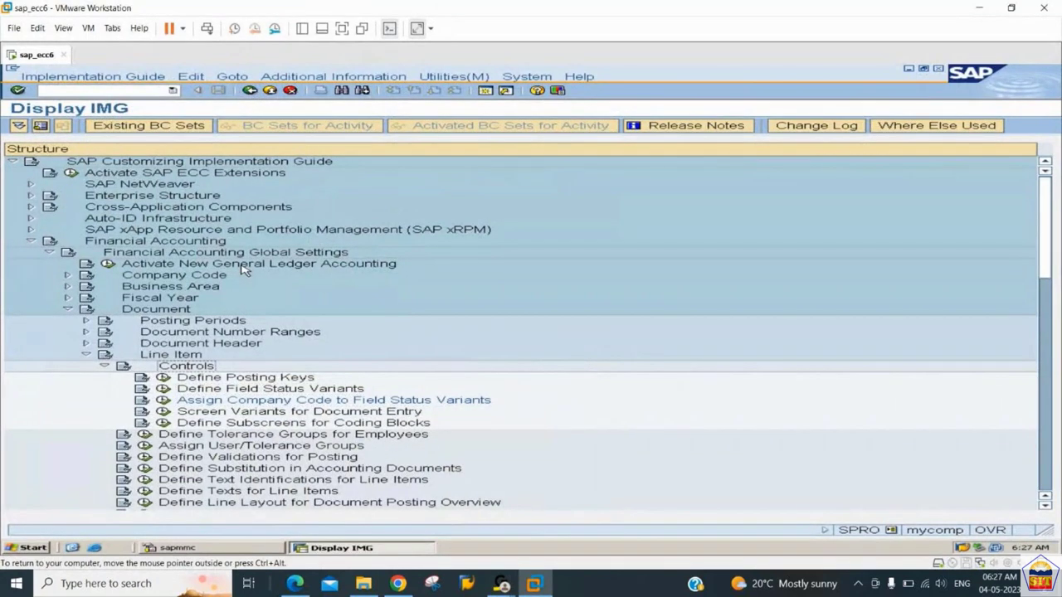
key(Left)
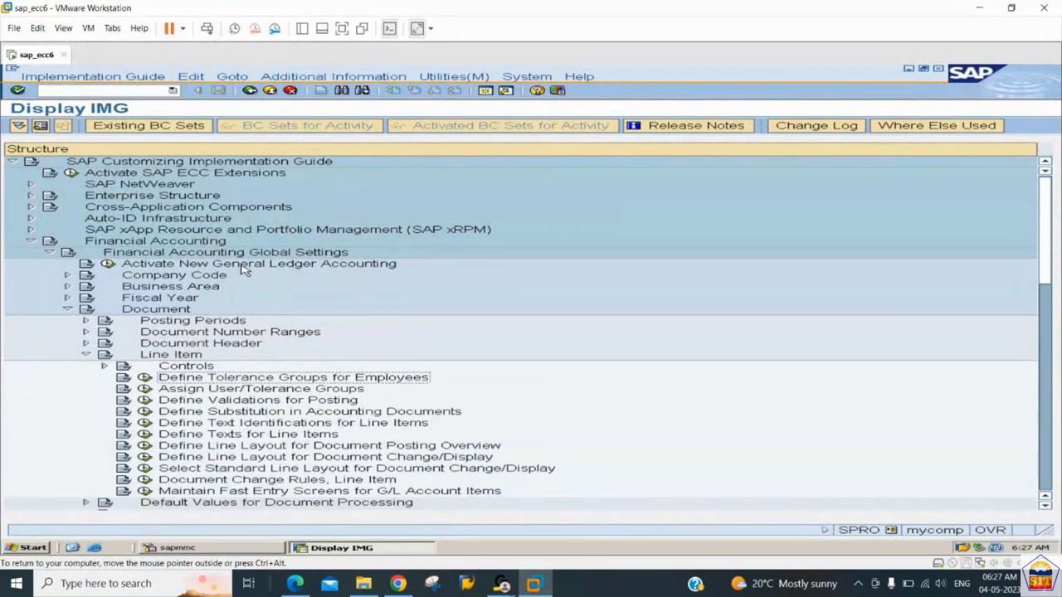
key(alt+Tab)
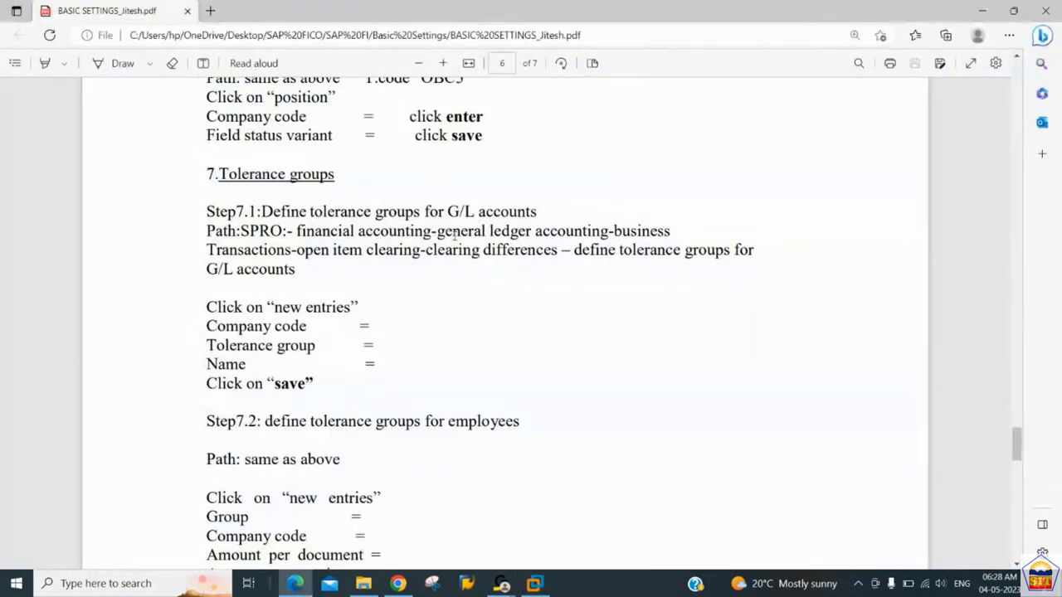
key(alt+Tab)
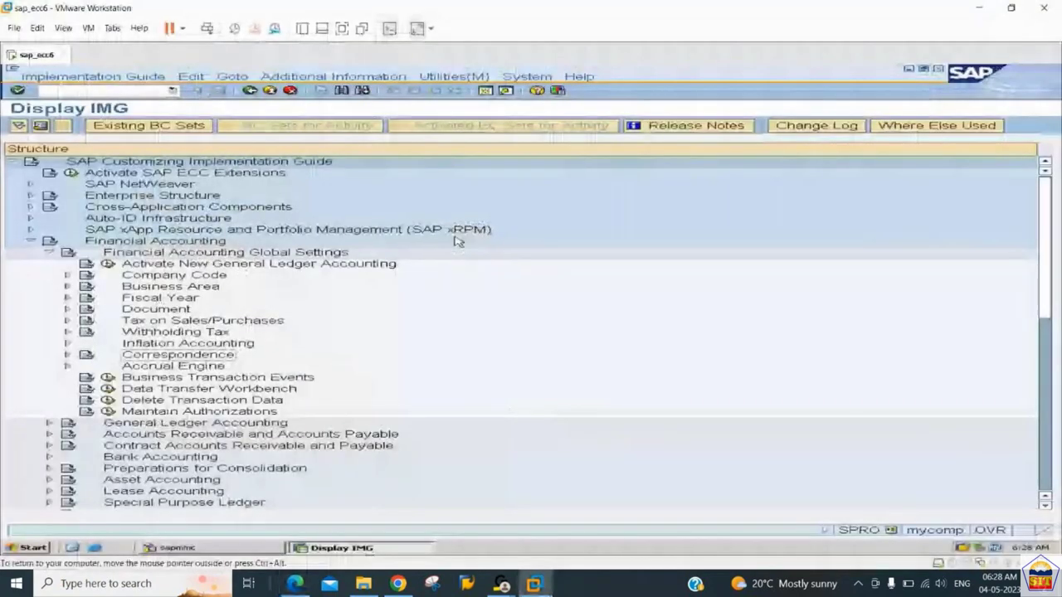
key(Up)
key(Up)
key(Up)
key(Up)
key(Up)
key(Up)
key(Up)
key(Up)
key(Up)
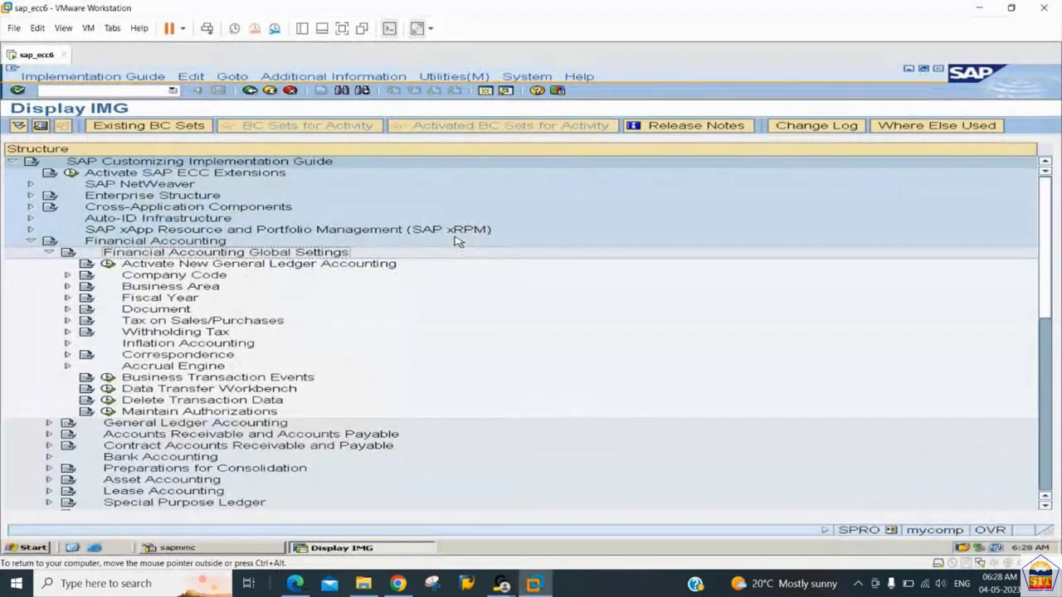
key(Left)
Expand General Ledger Accounting > Business Transactions > Open Item Clearing > Clearing Differences.
key(Down)
key(Right)
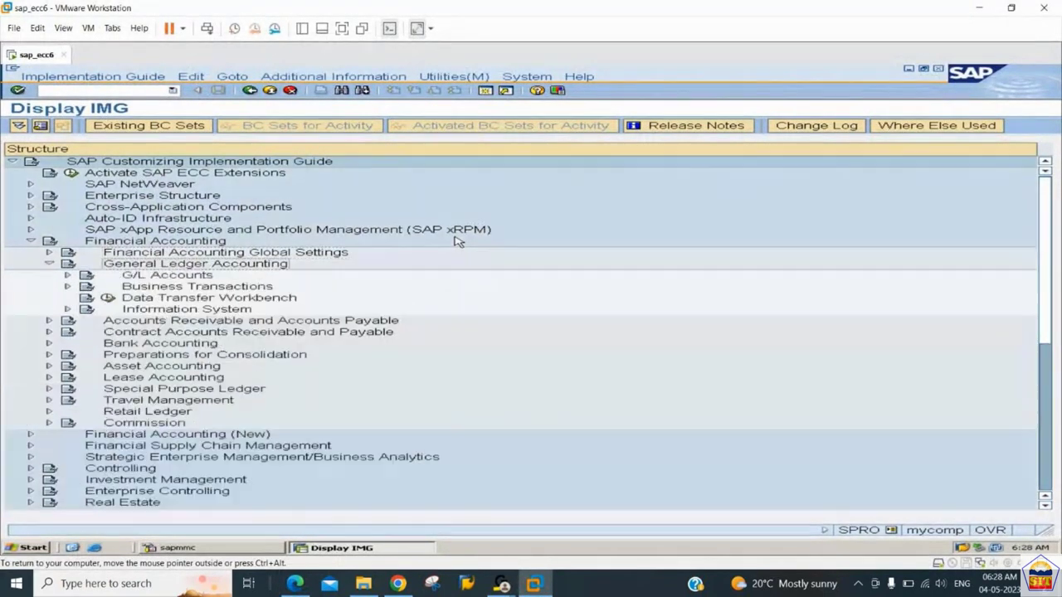
key(Down)
key(Down)
key(Right)
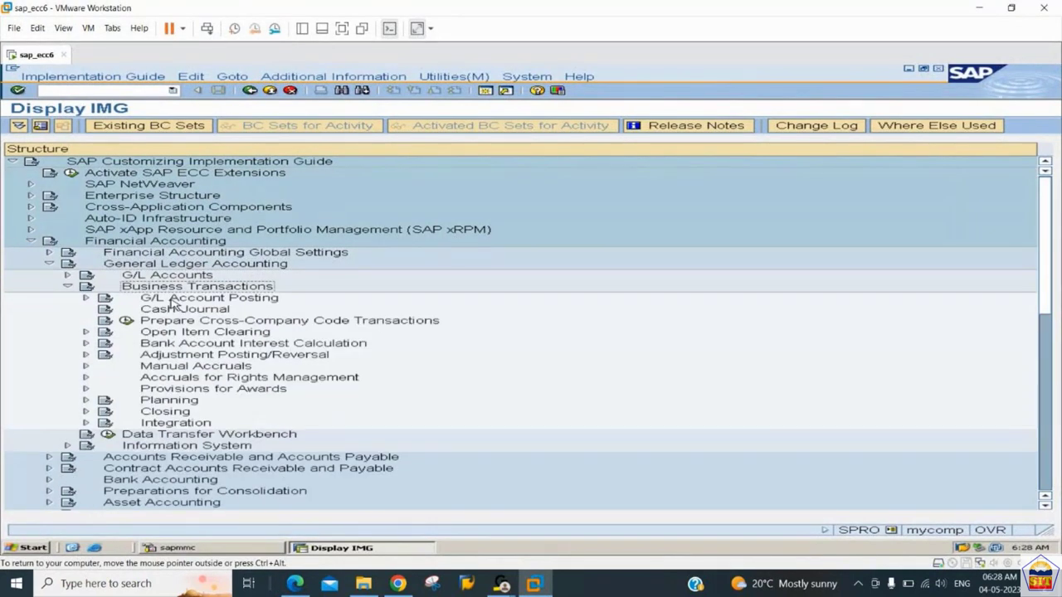
key(Down)
key(Down)
key(Down)
key(Down)
key(Down)
key(Down)
key(Down)
key(Down)
key(Down)
key(Down)
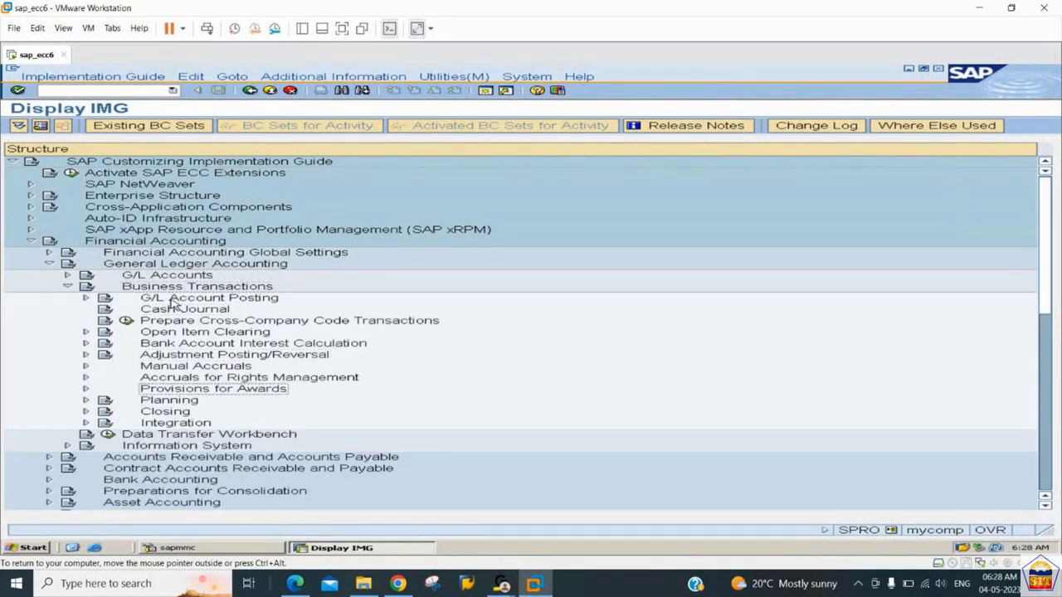
key(Up)
key(Up)
key(Up)
key(Up)
key(Up)
key(Up)
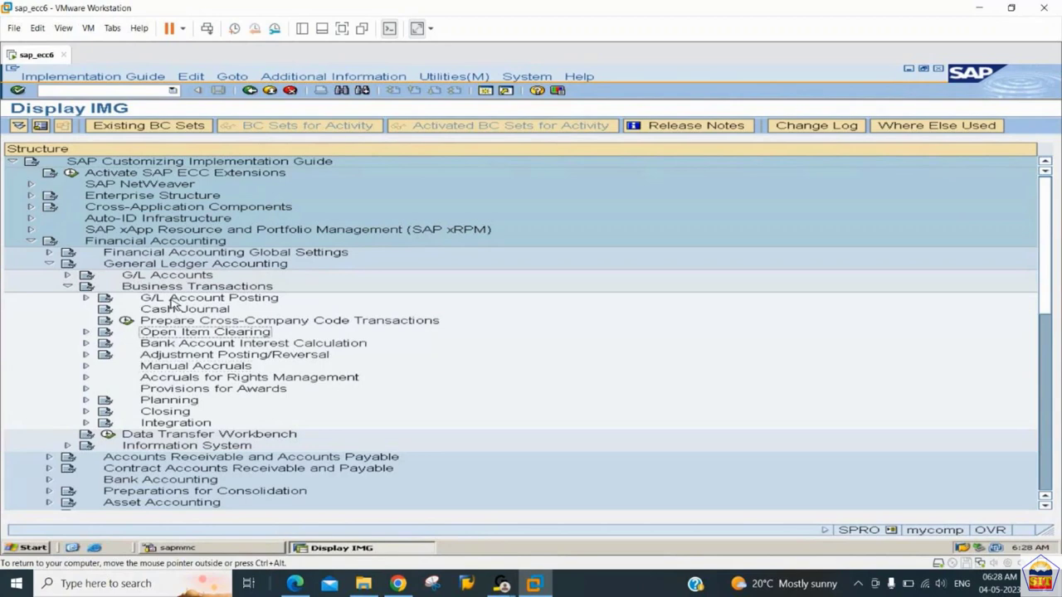
key(Right)
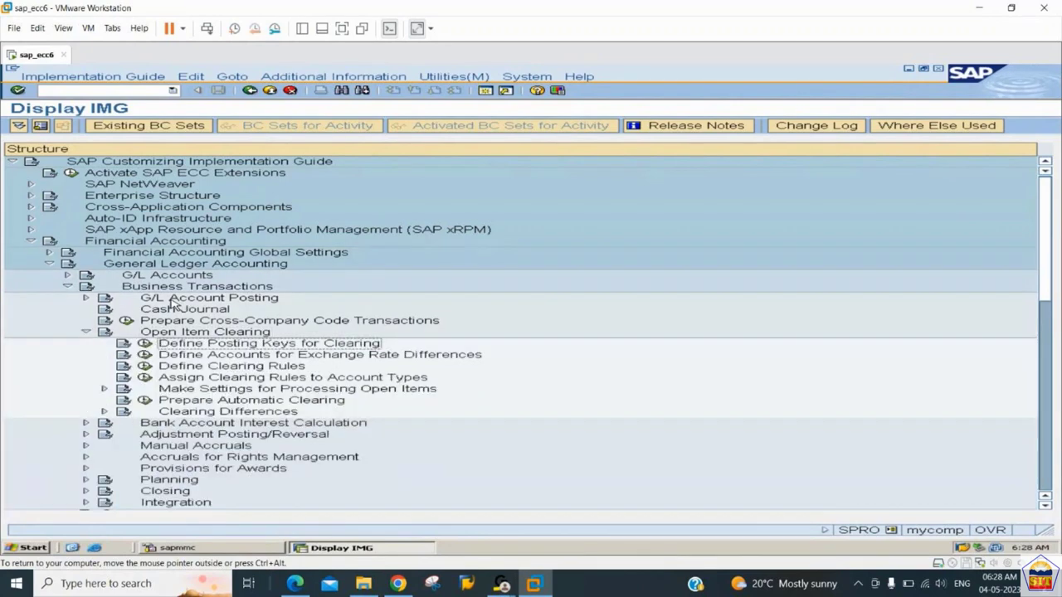
key(Down)
key(Down)
key(Down)
key(Down)
key(Down)
key(Down)
key(Down)
key(Right)
key(Down)
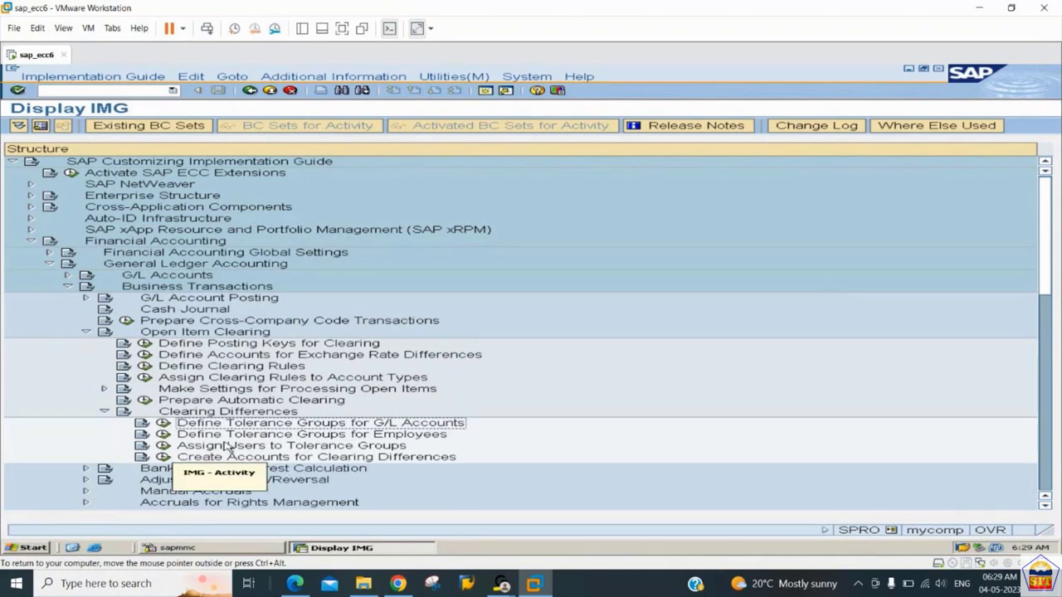
Create a new G/L tolerance group entry for company code 2233 described 'Blank Group for 2233'.
click(163, 423)
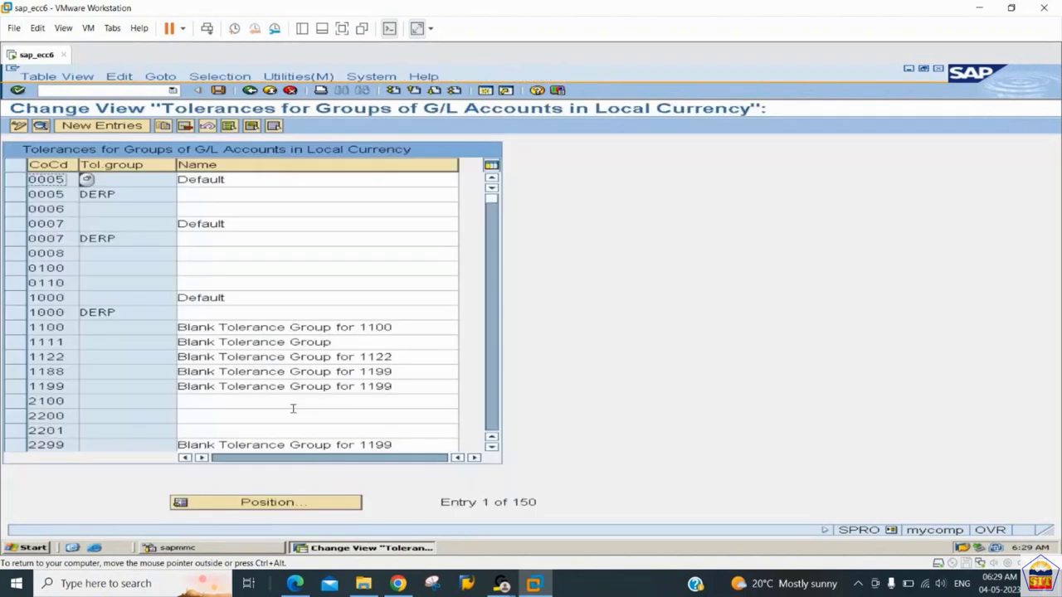
click(101, 126)
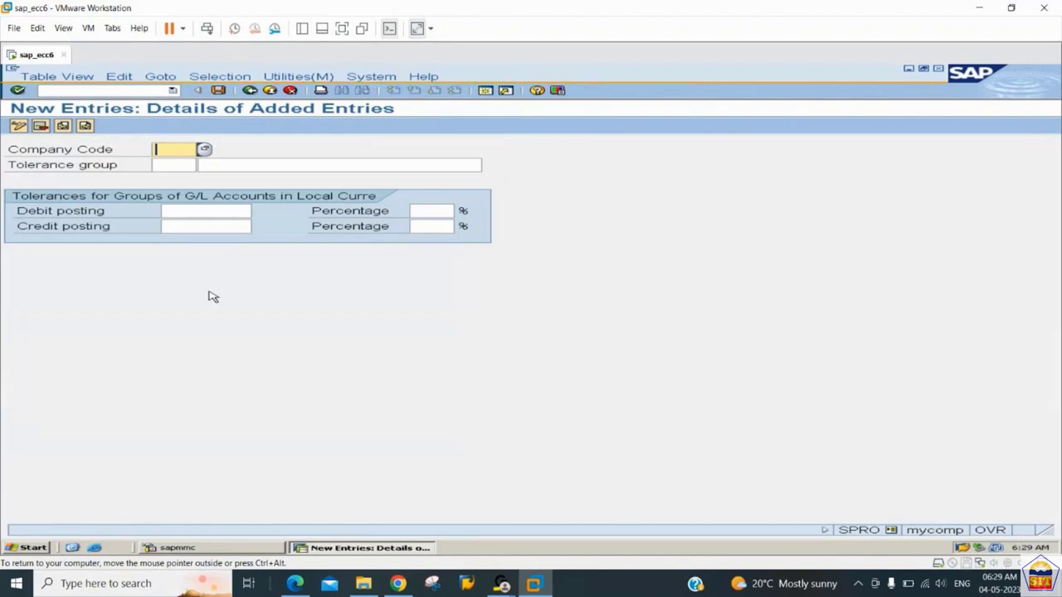
text(2233)
key(Tab)
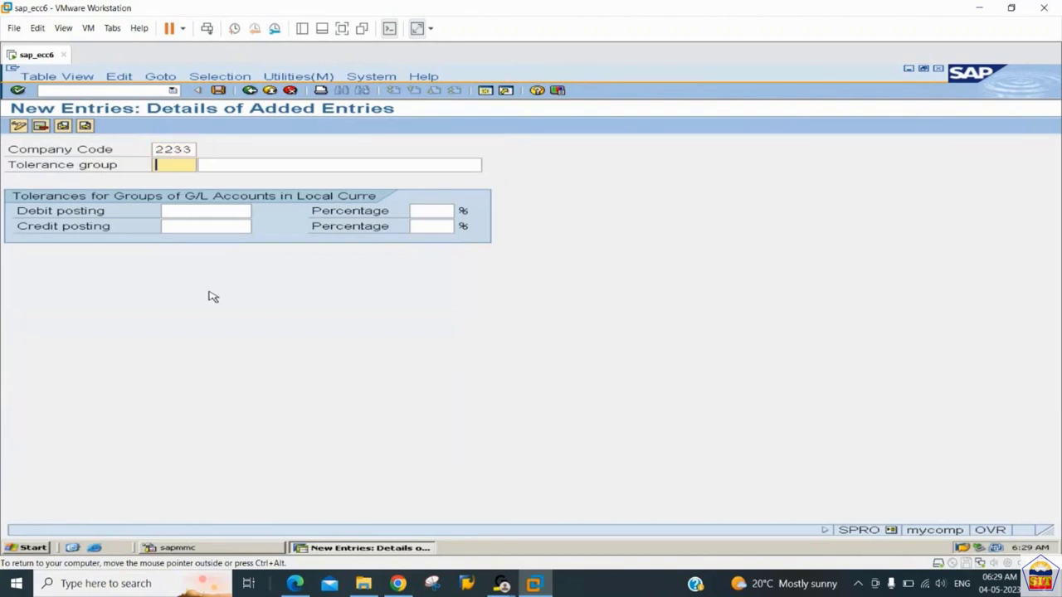
key(Tab)
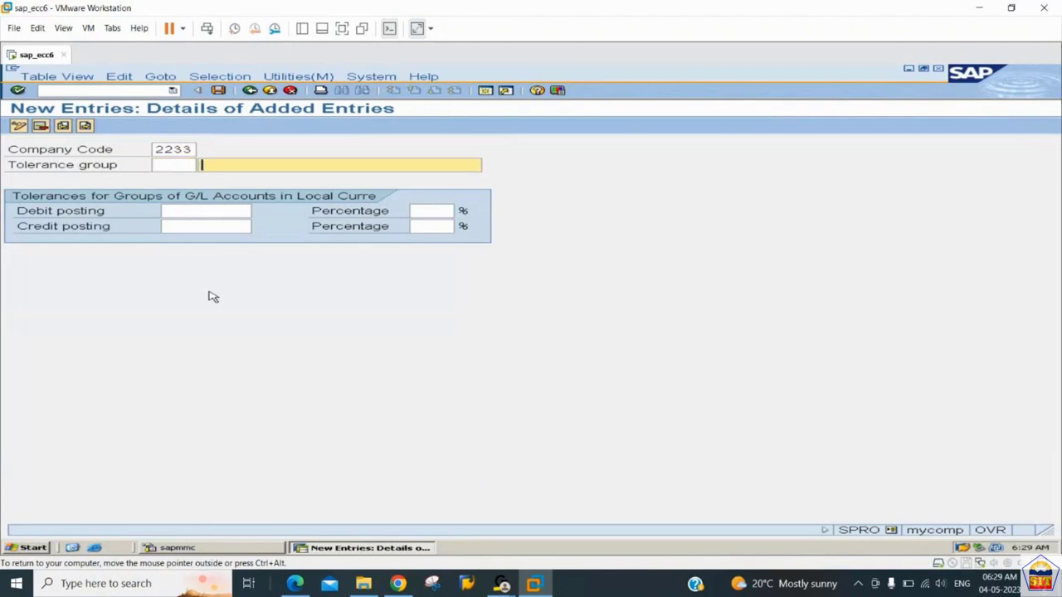
text(Blank Group for 2233)
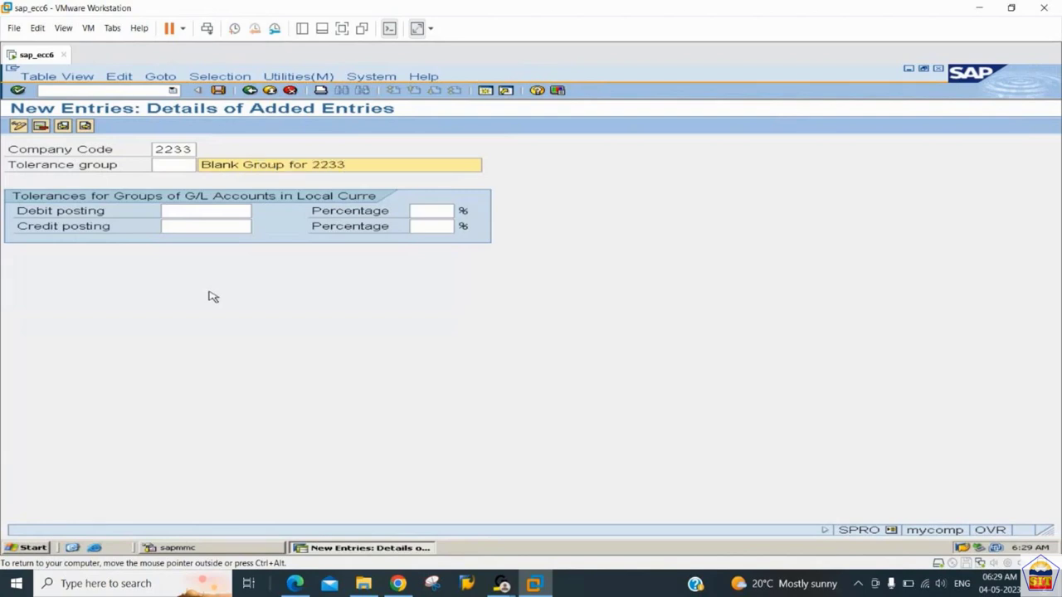
key(Return)
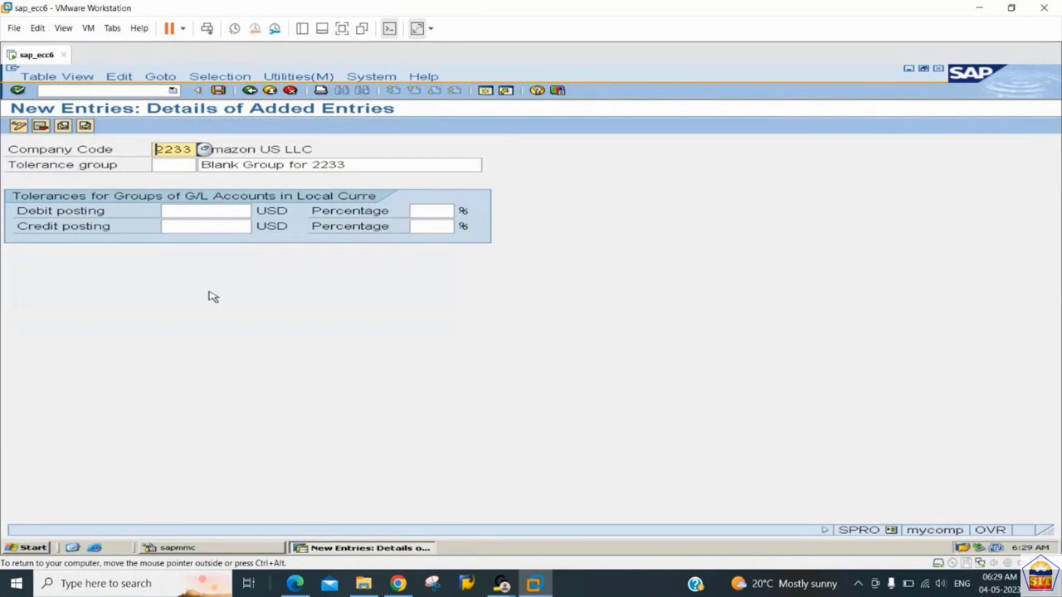
Save the tolerance group under a customizing request and return to the tolerance group list.
click(218, 92)
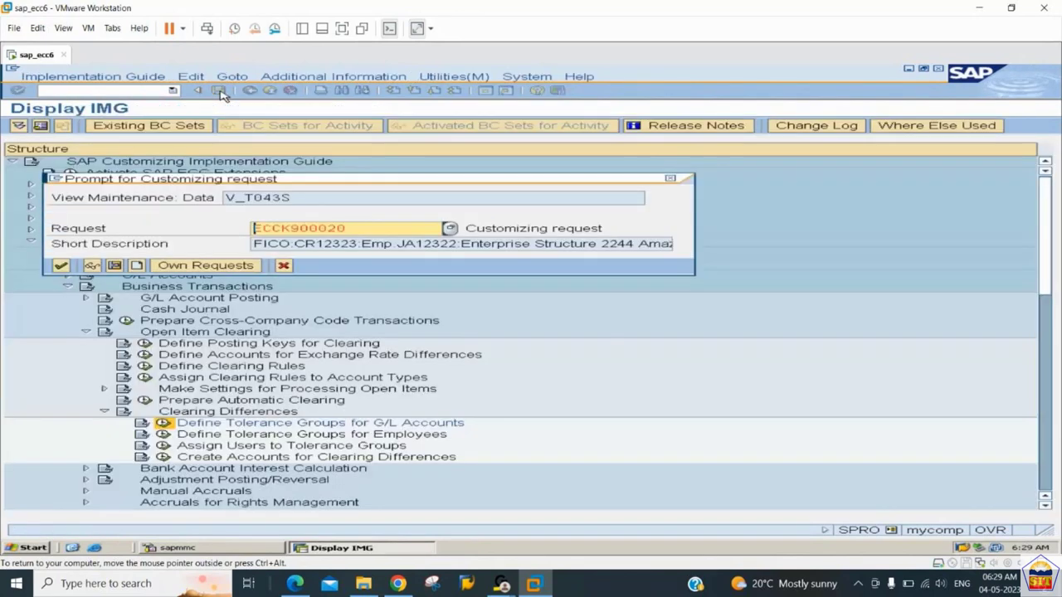
key(Return)
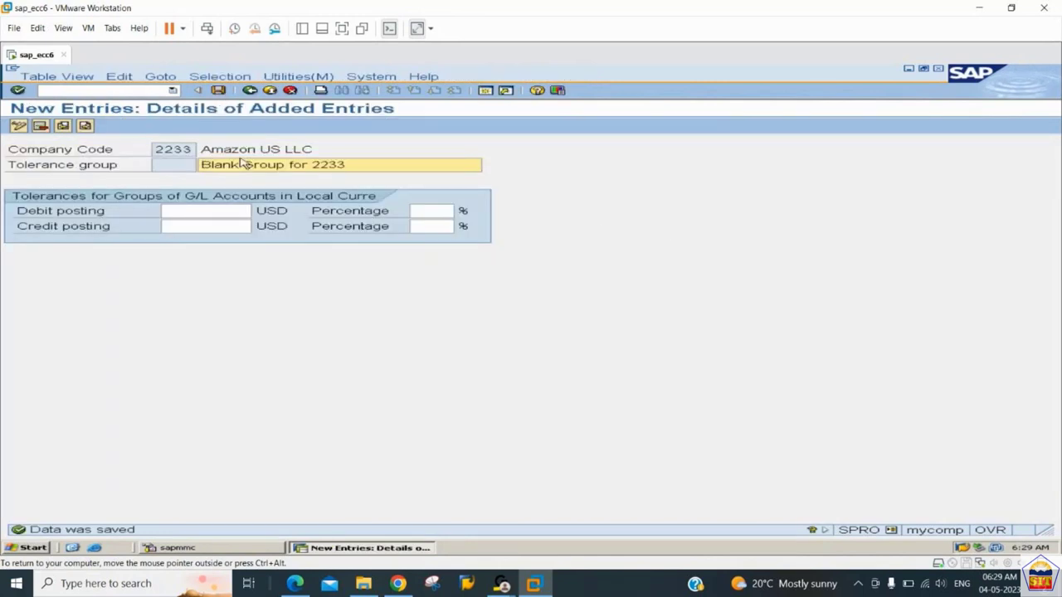
click(165, 166)
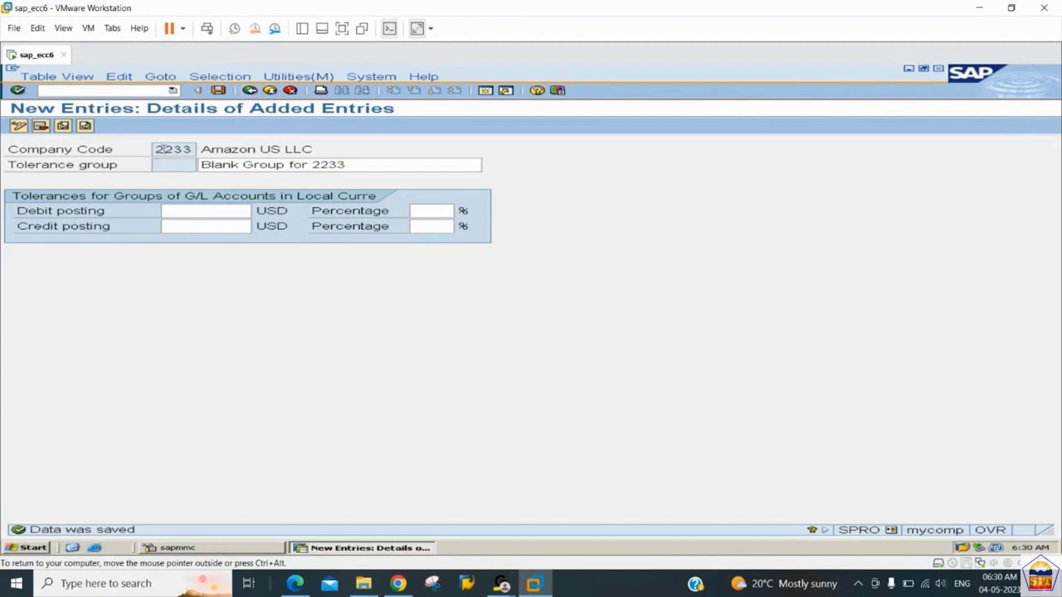
drag(155, 151, 204, 150)
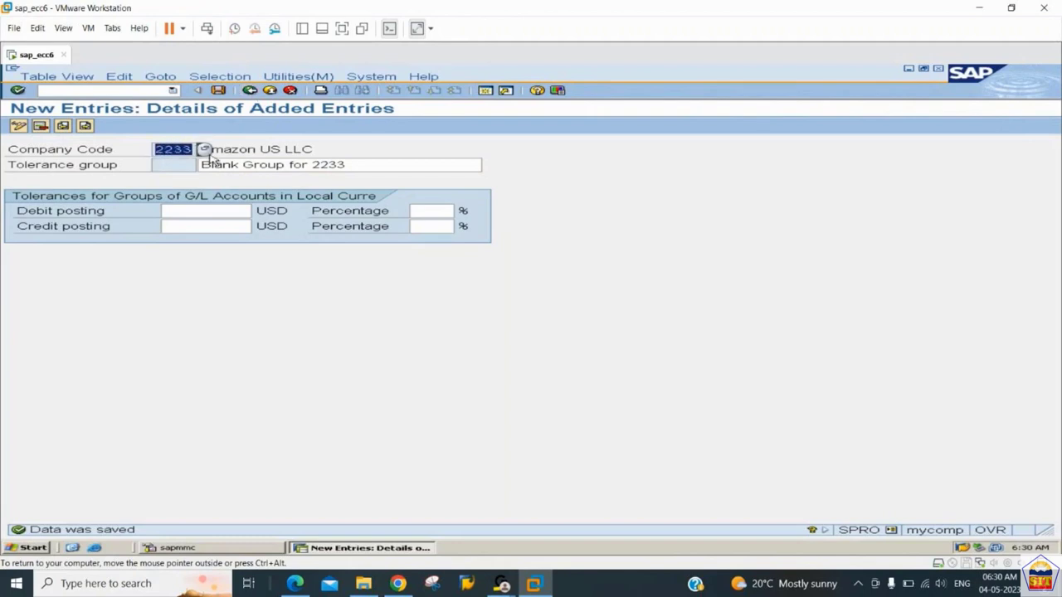
click(250, 92)
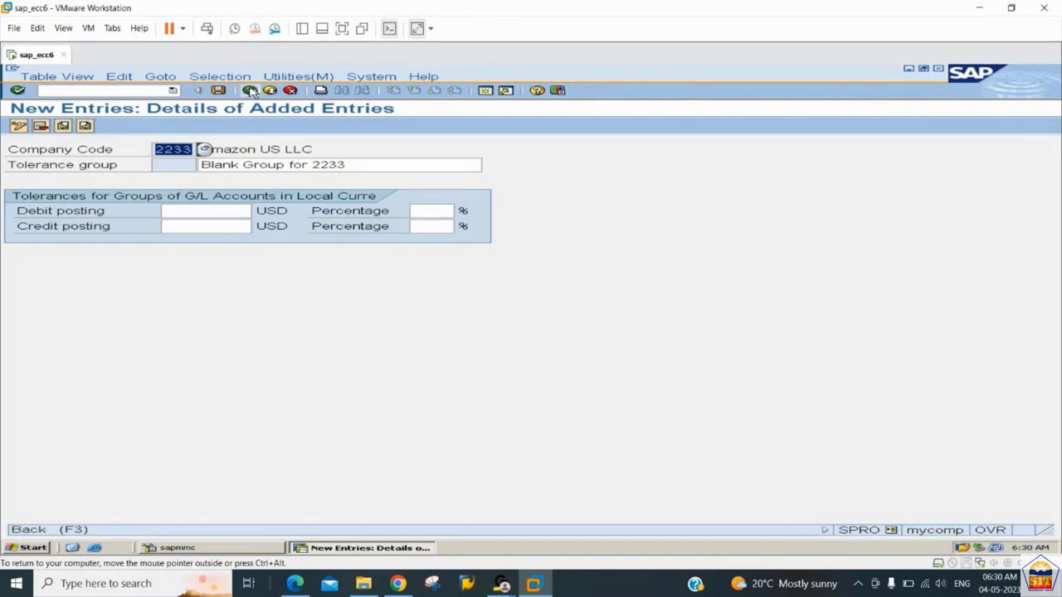
Go back to the IMG, run Define Tolerance Groups for Employees, and start a new entry.
click(251, 91)
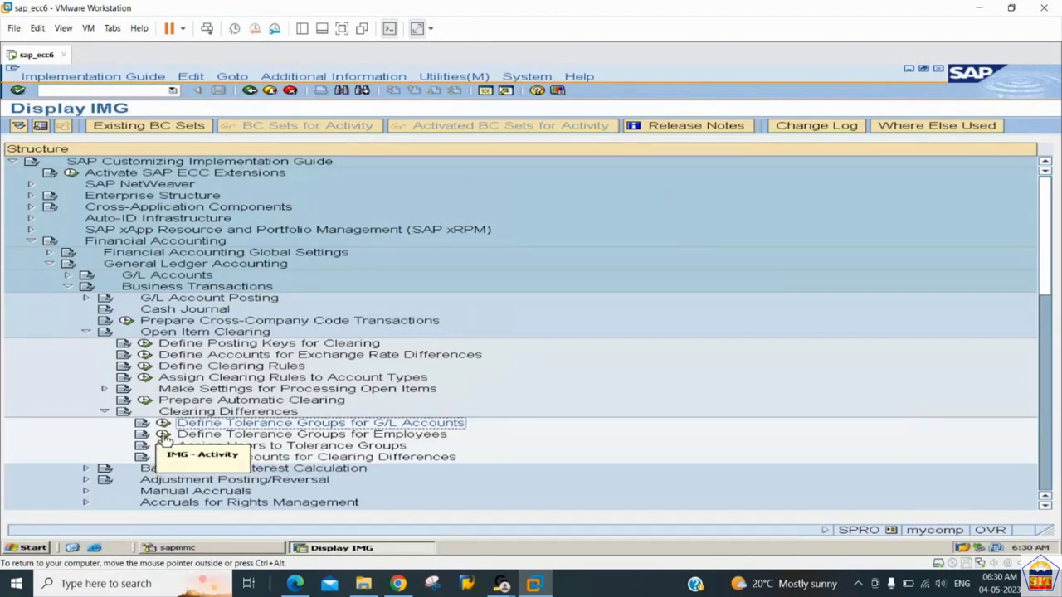
click(164, 437)
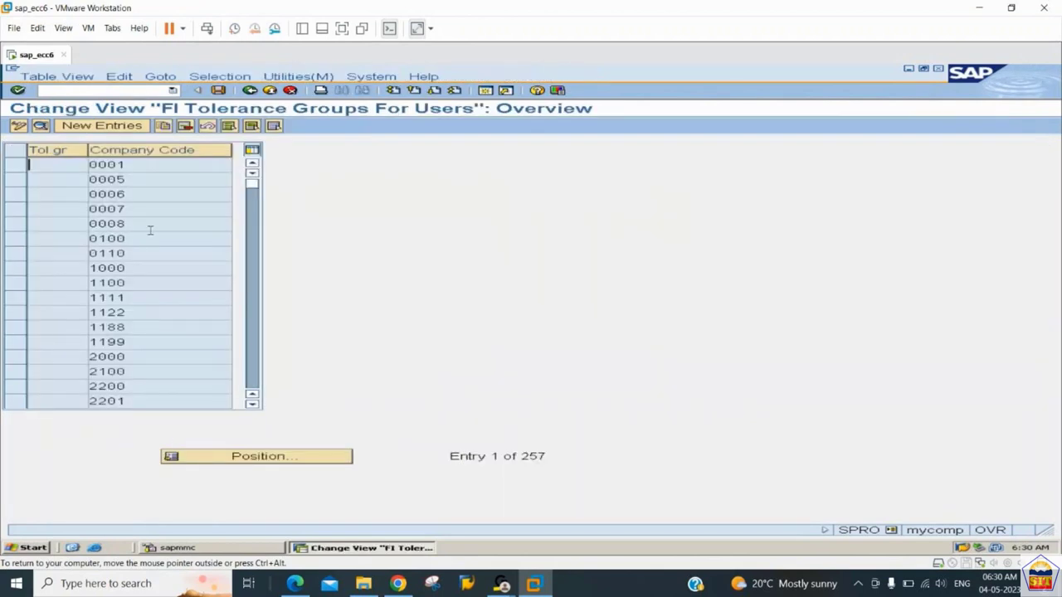
click(117, 125)
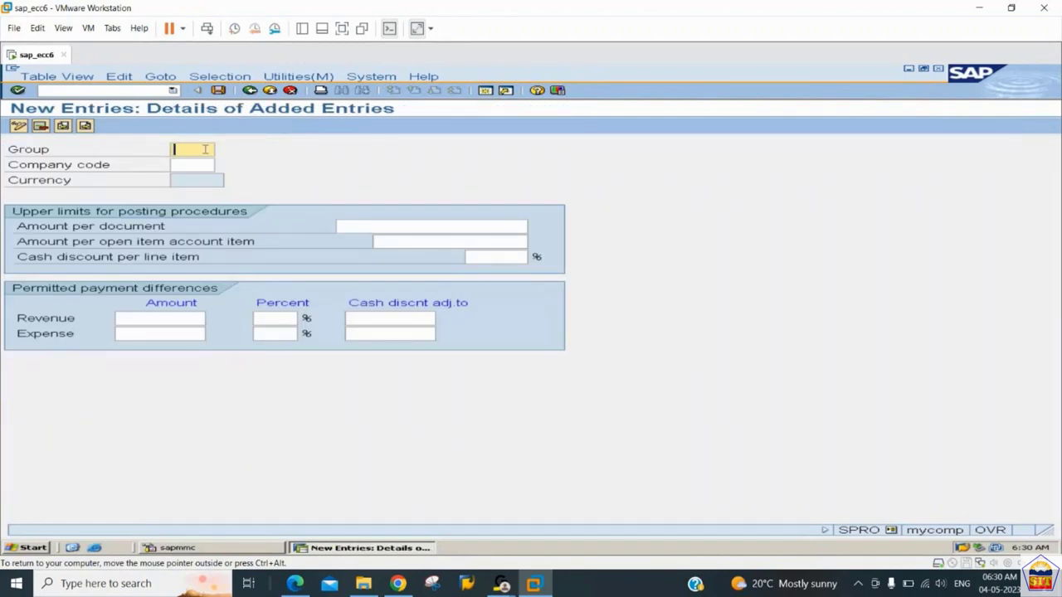
Enter company code 2233 with amount limits 100 and 200 and 1% cash discount.
key(Tab)
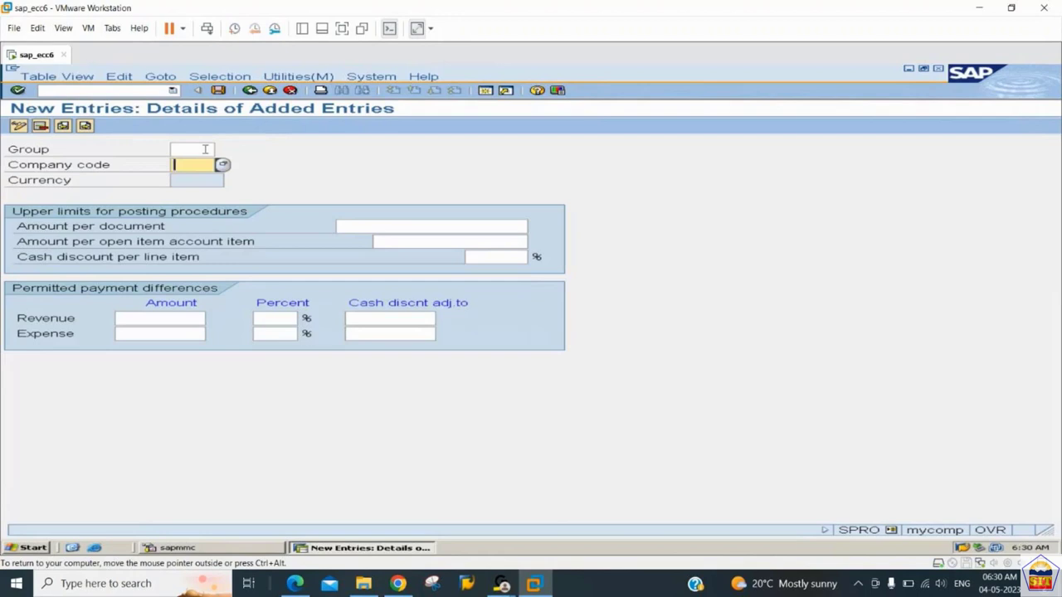
text(2233)
key(Tab)
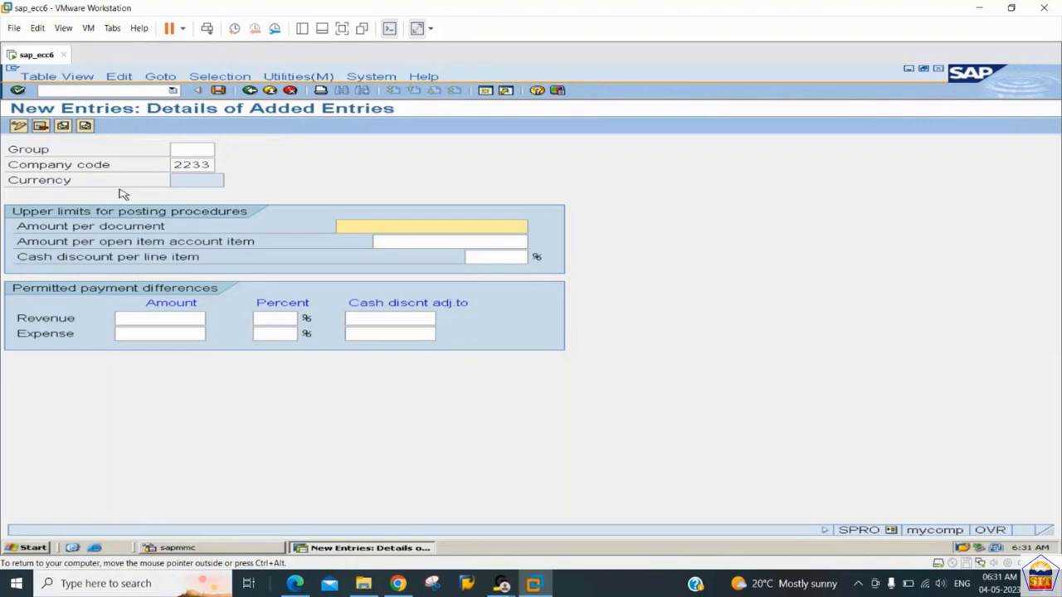
text(100)
key(Tab)
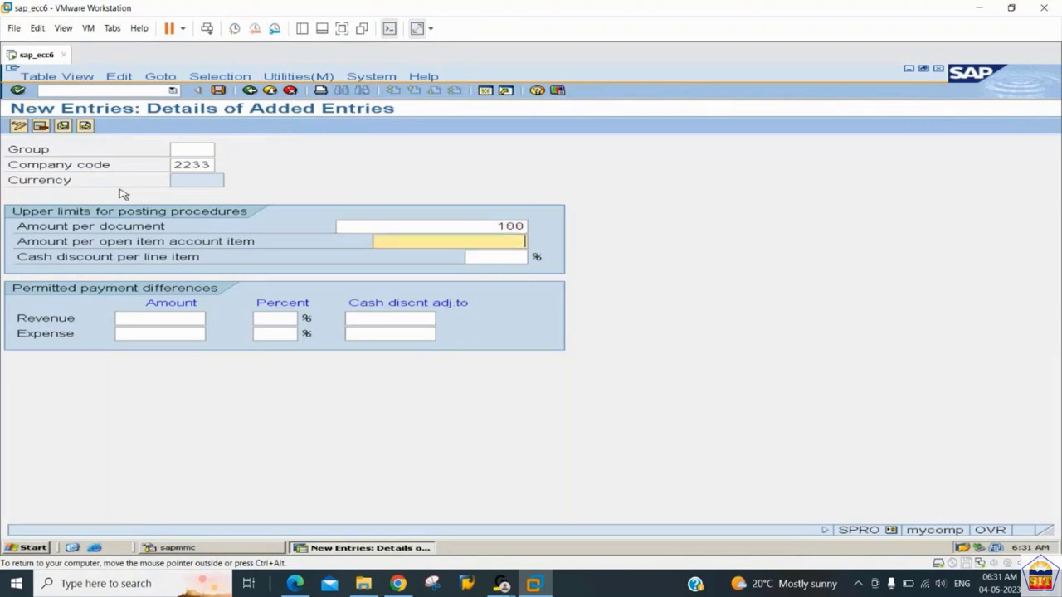
text(200)
key(Tab)
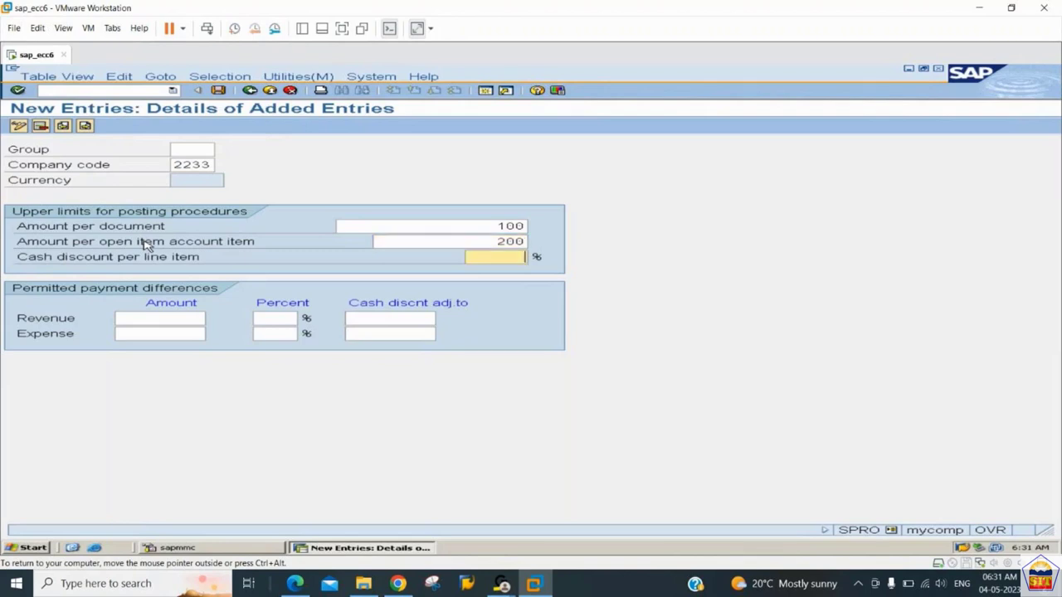
text(1)
key(Return)
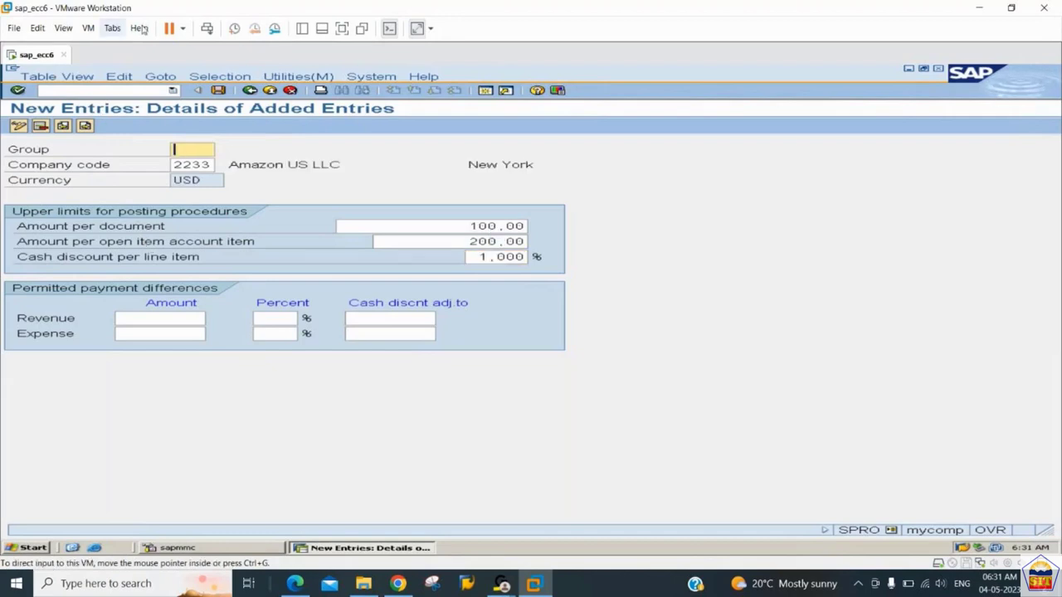
Save the employee tolerance group under a customizing request and go back to the overview.
click(223, 93)
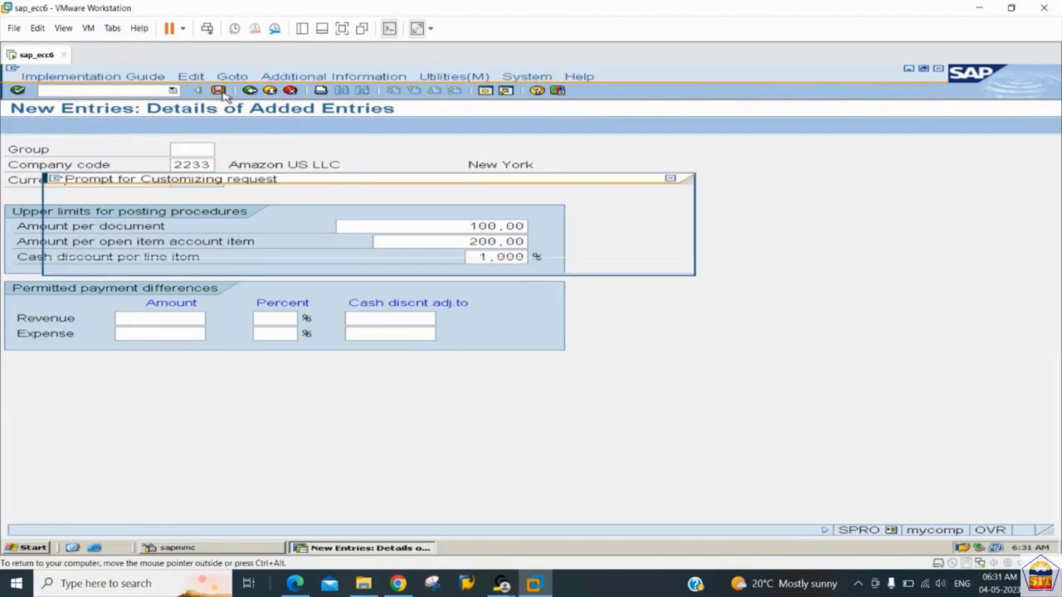
key(Return)
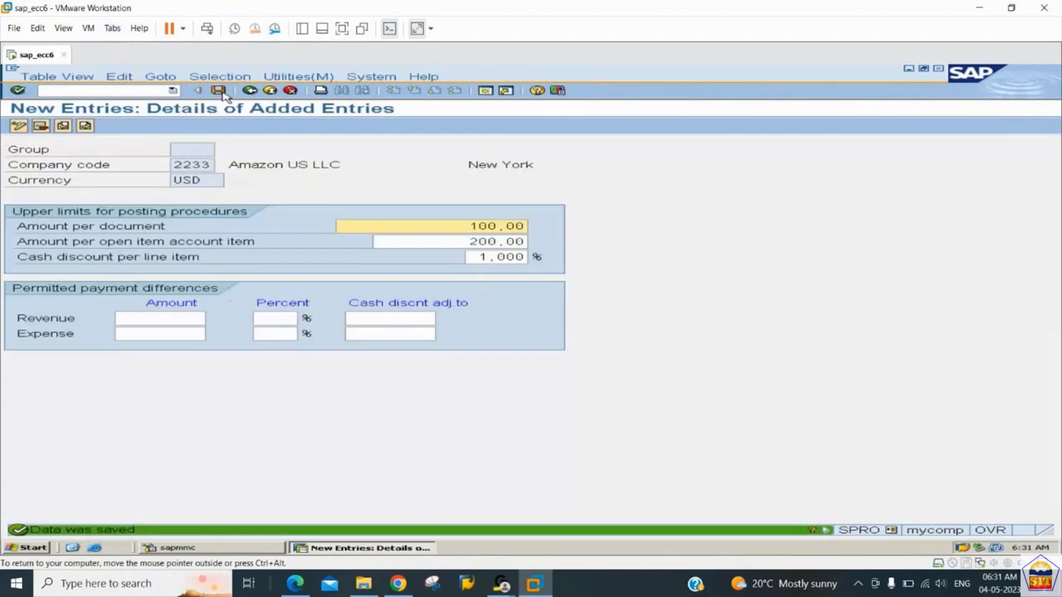
click(250, 89)
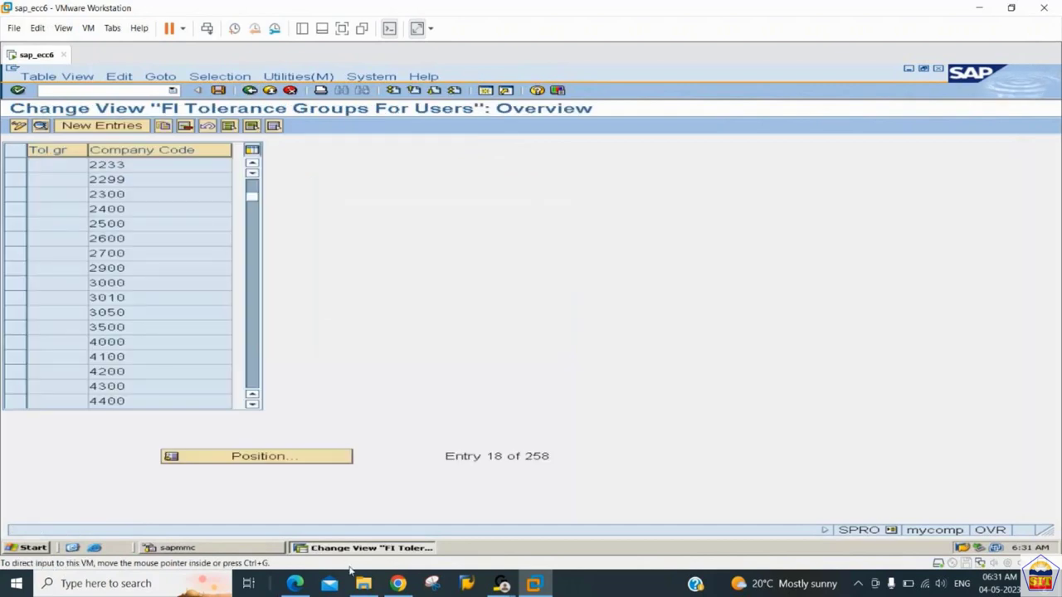
mouse_move(366, 586)
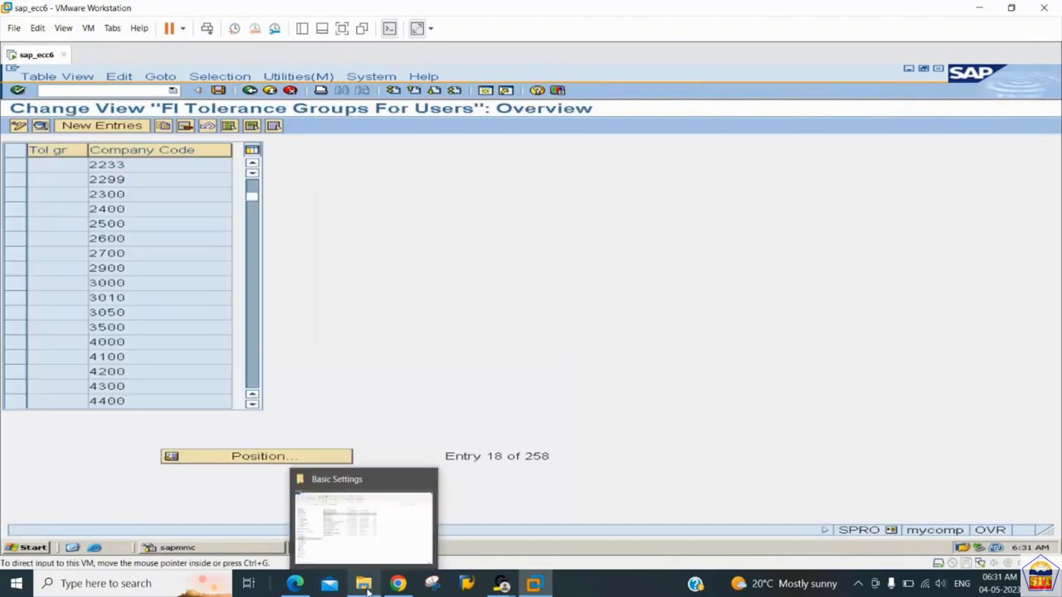
click(300, 587)
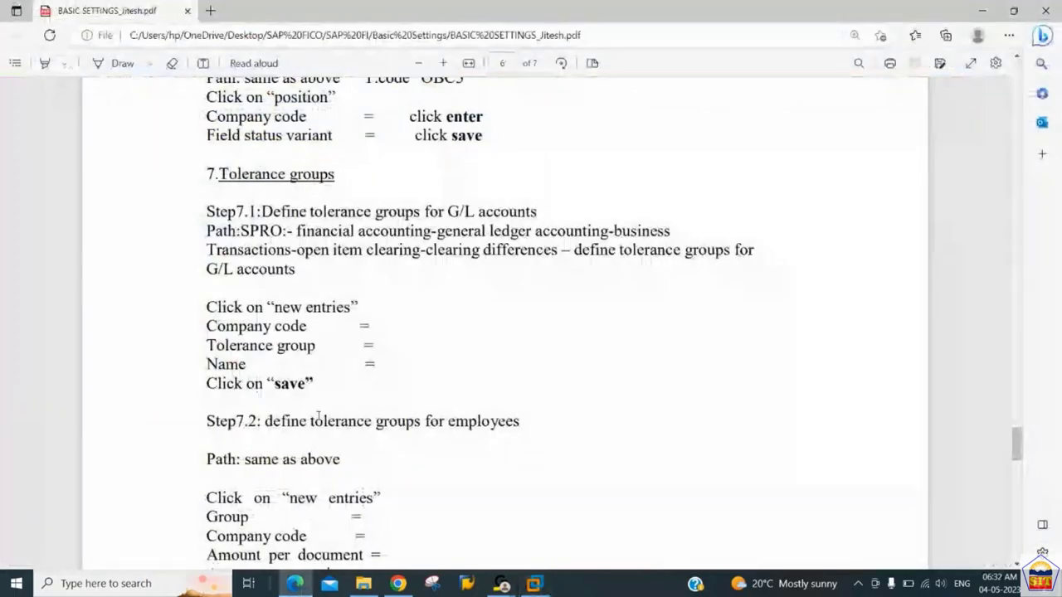
scroll(318, 416, down, 5)
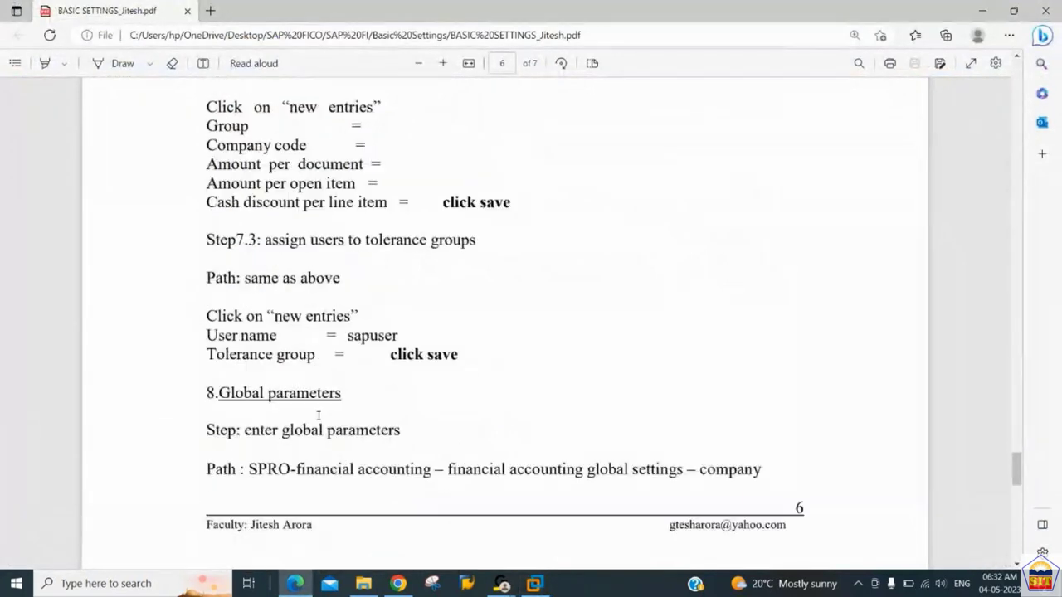
scroll(318, 417, down, 1)
scroll(318, 417, down, 2)
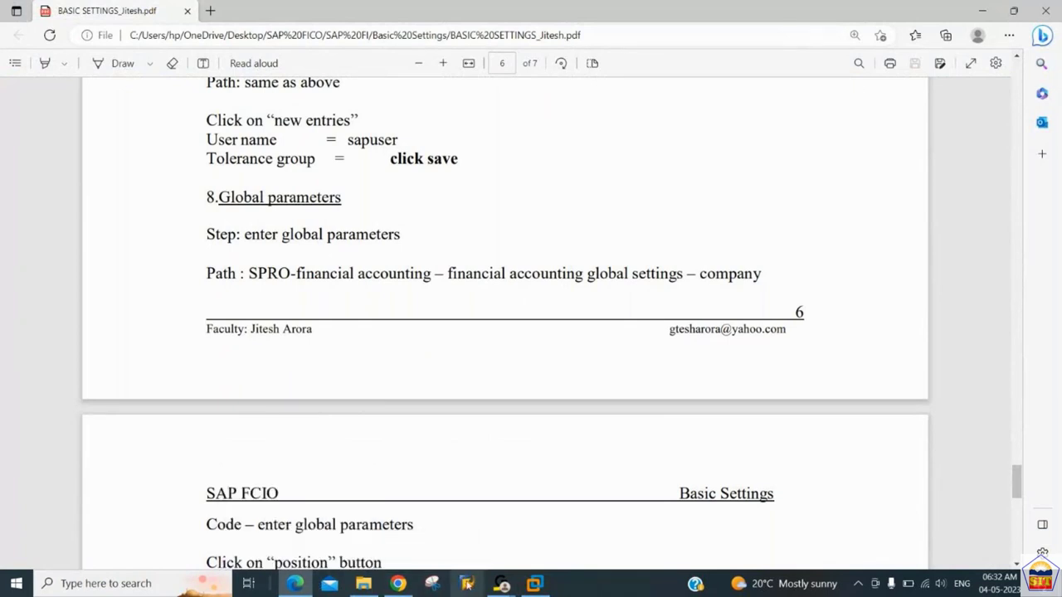
mouse_move(535, 585)
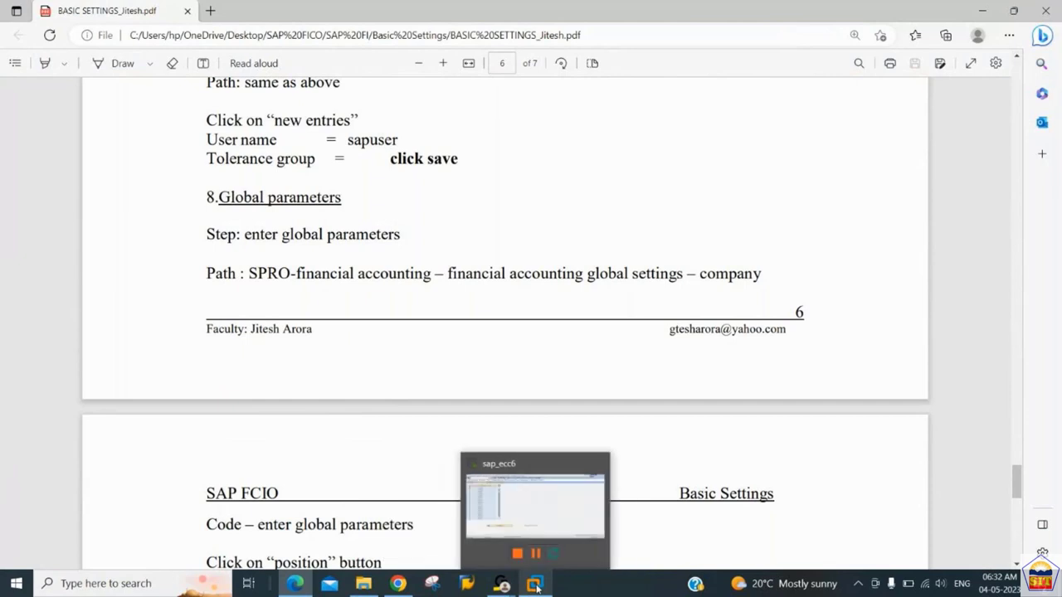
click(529, 490)
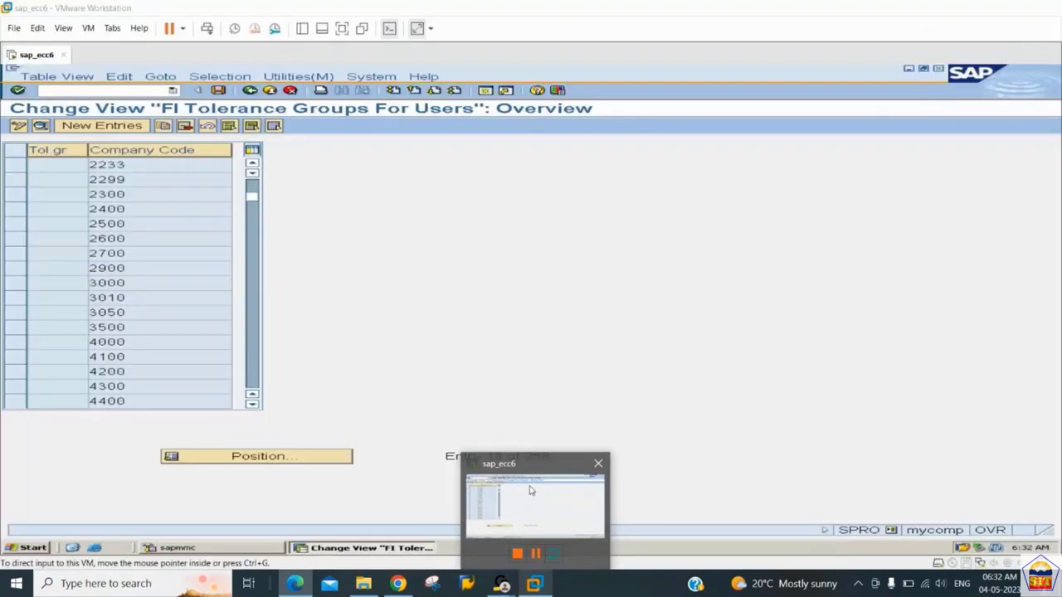
Leave to the Easy Access screen with /n and run transaction OBY6.
click(121, 91)
text(/n)
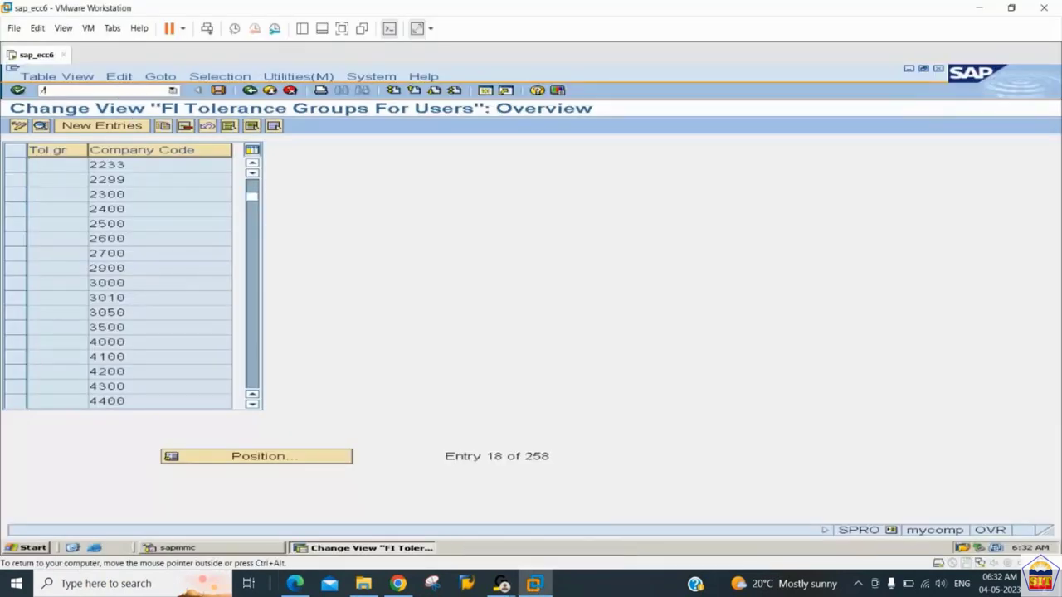
key(Return)
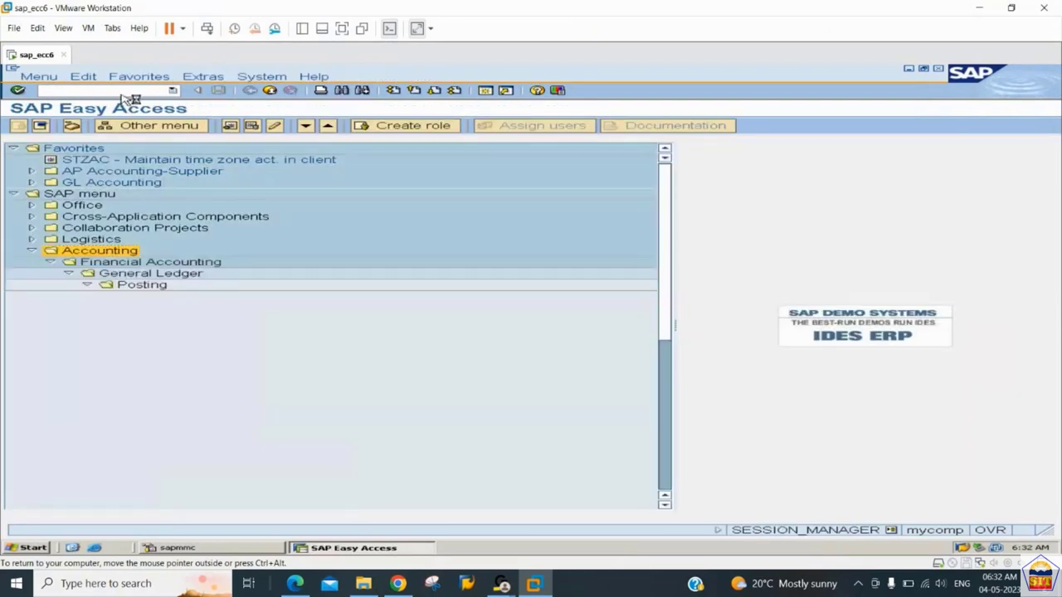
click(31, 251)
text(oby6)
key(Return)
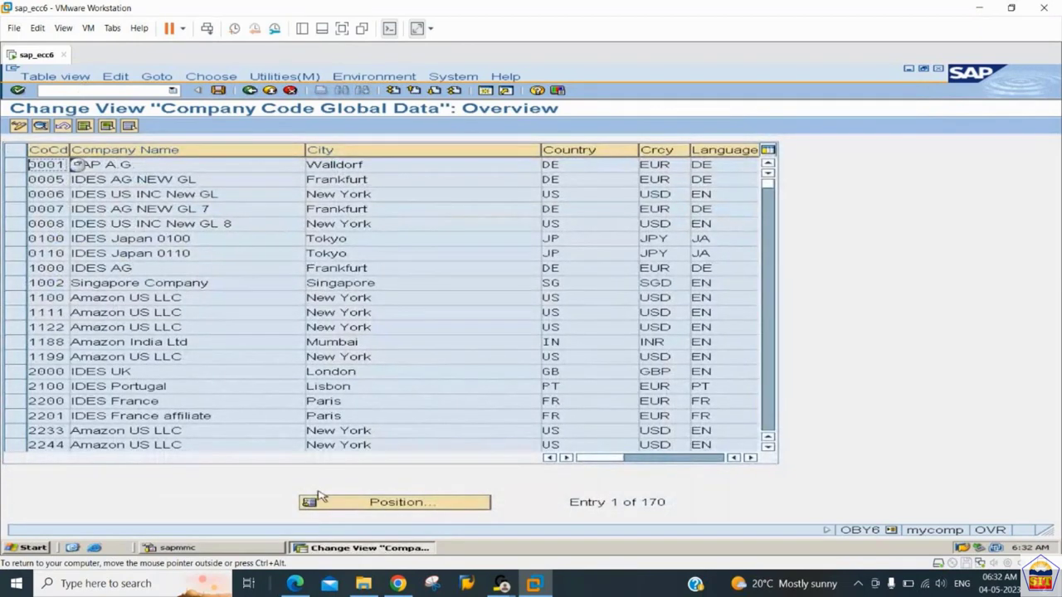
Open company code 2233's global data and tick Business area fin. statements and Propose fiscal year.
drag(154, 431, 32, 416)
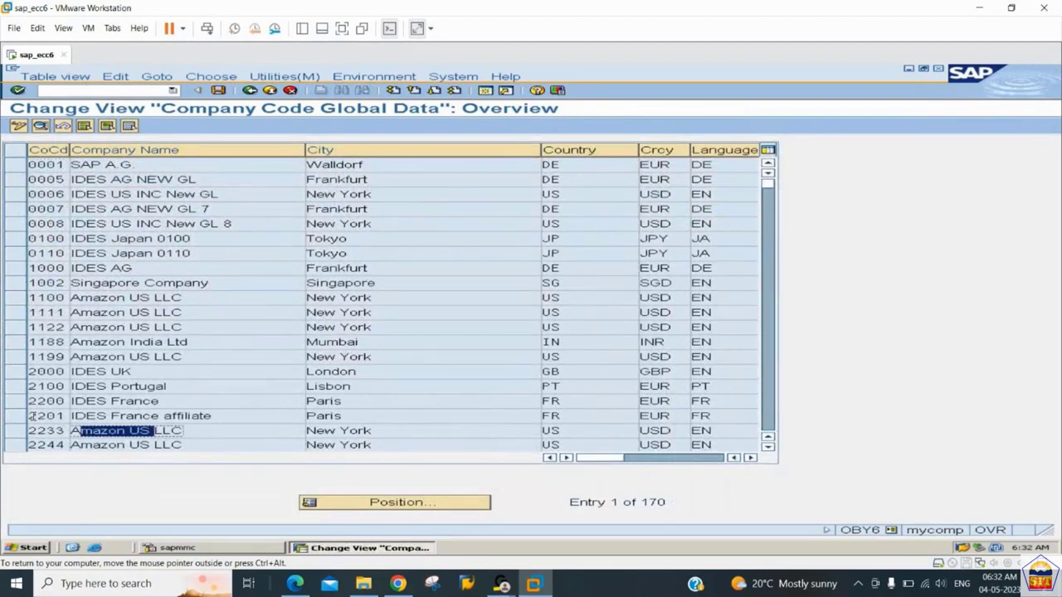
click(33, 431)
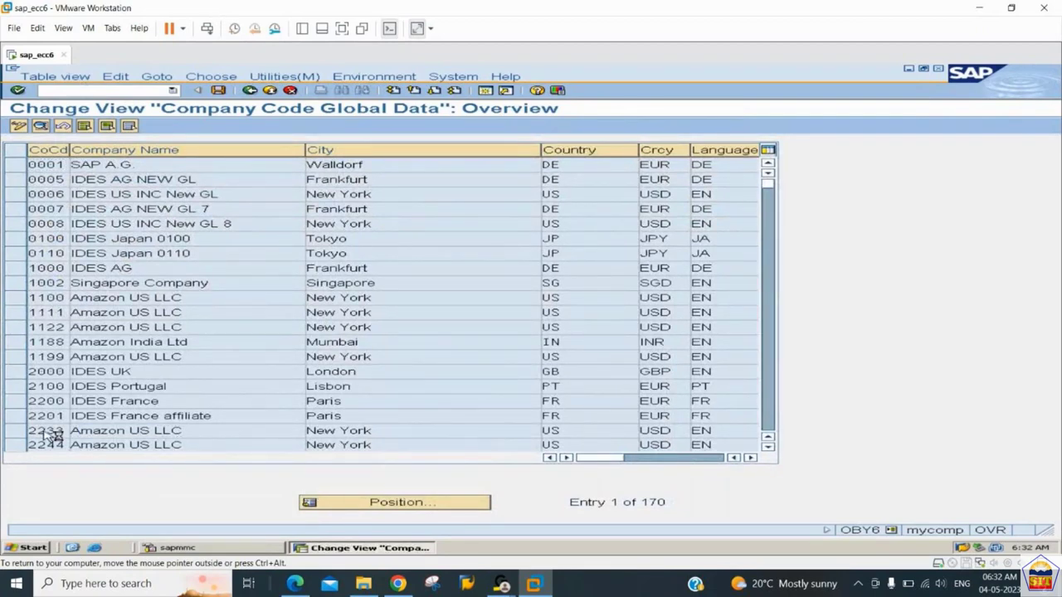
double_click(48, 433)
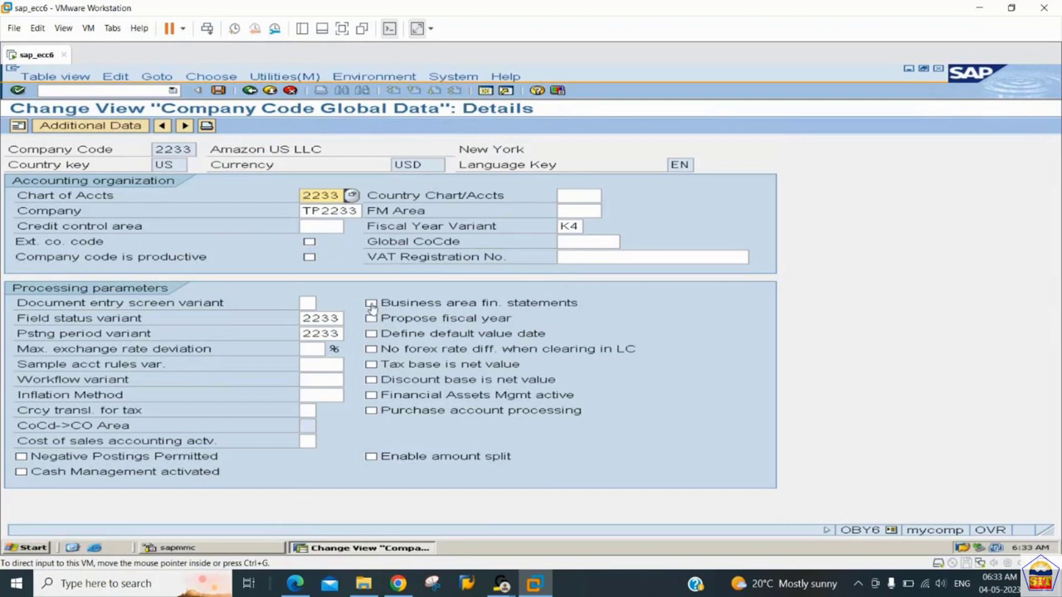
click(371, 303)
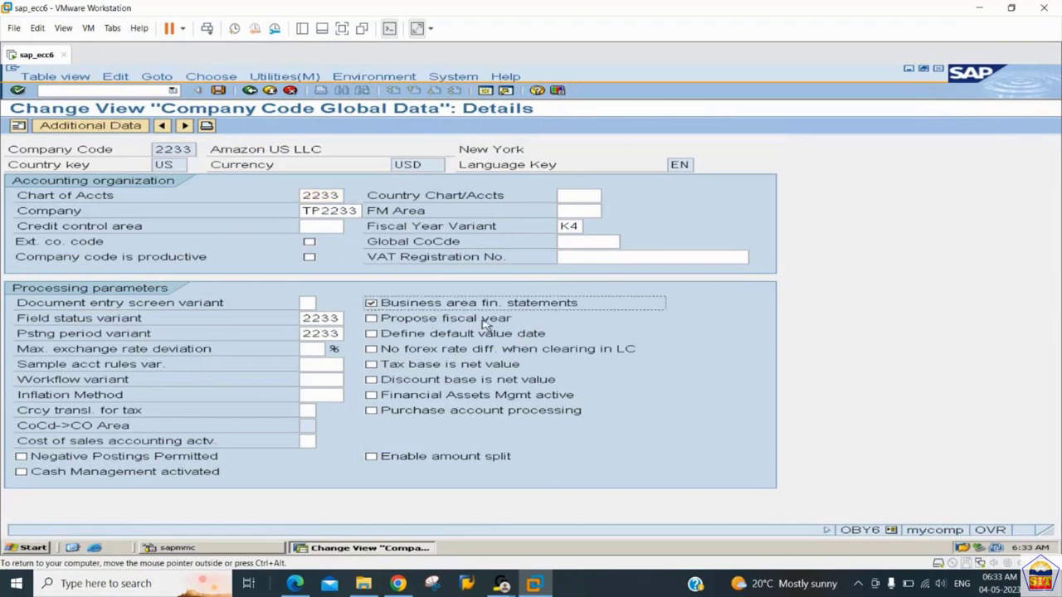
click(371, 319)
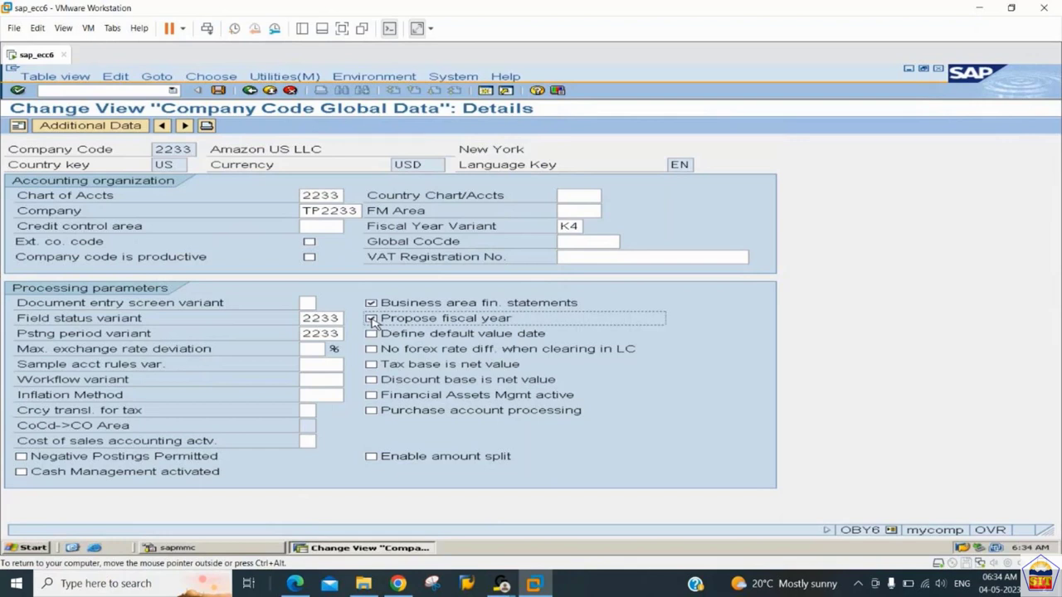
In a second session, run the FS10N G/L account balance display for fiscal year 2023.
click(485, 91)
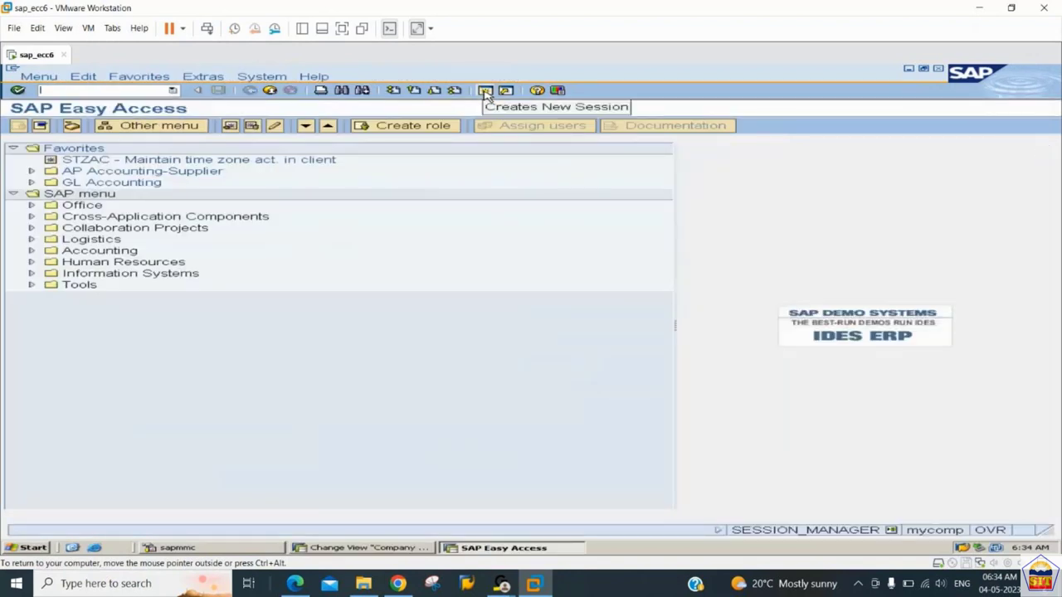
text(fs10n)
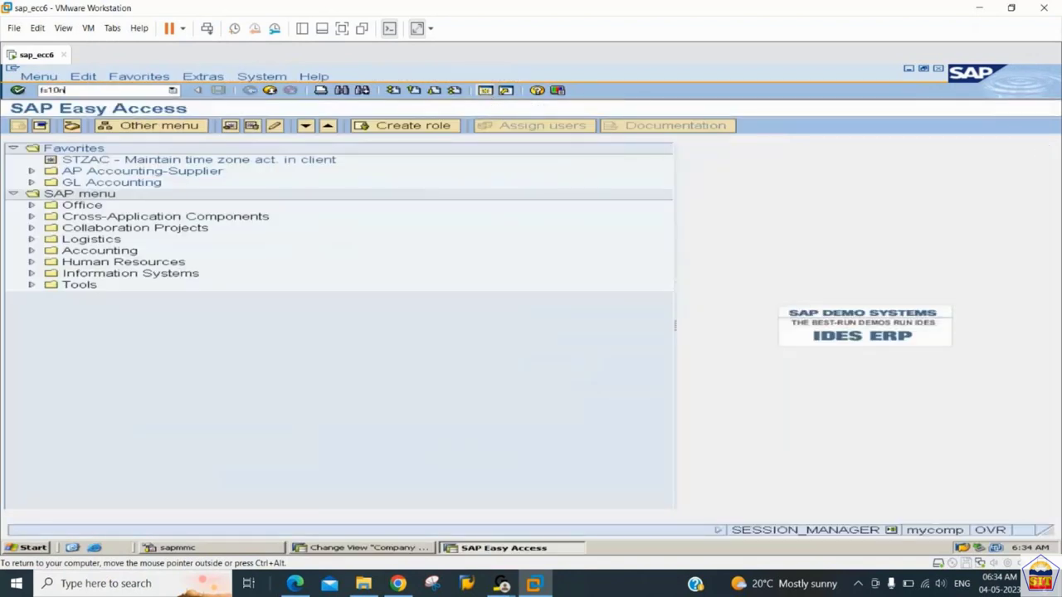
key(Return)
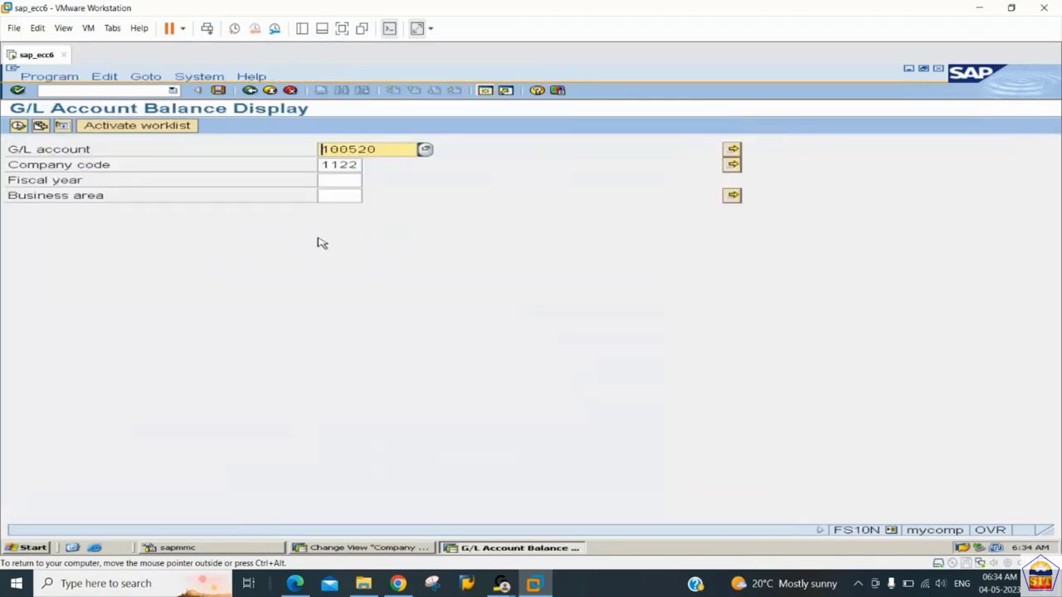
click(345, 177)
text(2023)
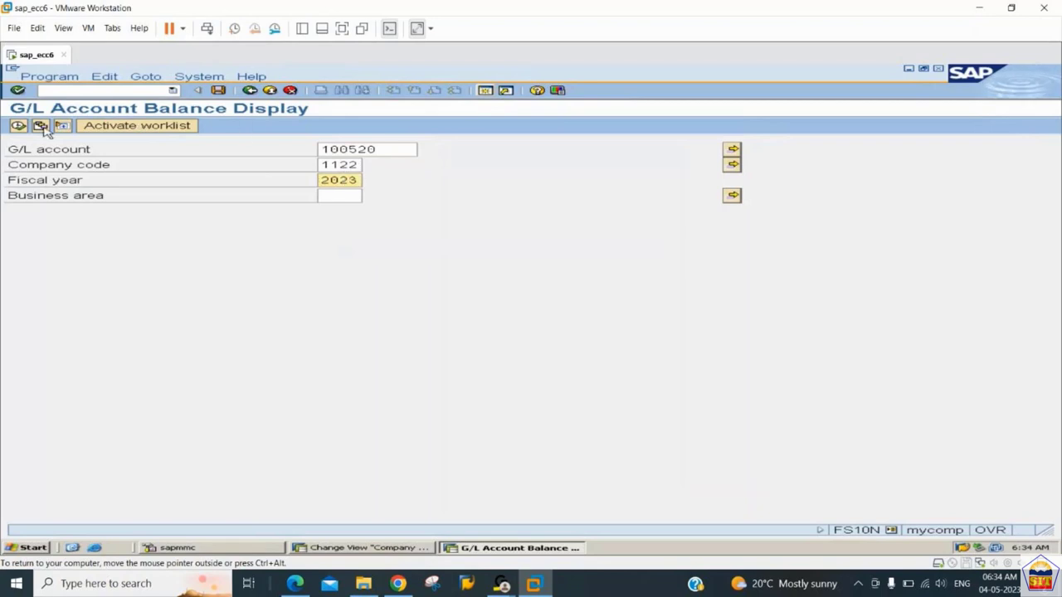
click(17, 125)
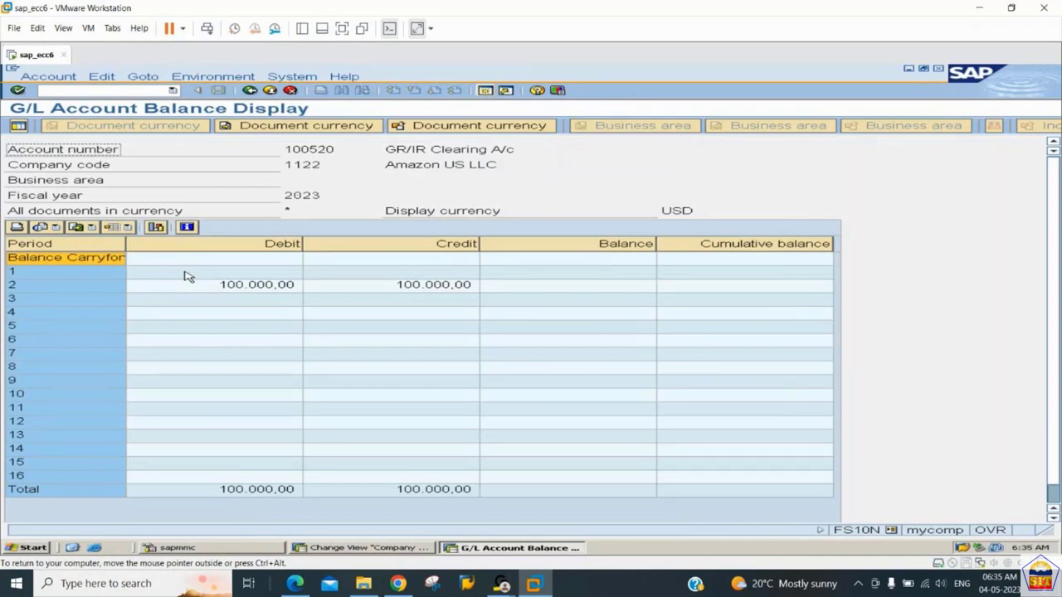
Return to the FS10N selection screen, then switch back to company code 2233's global data.
click(250, 91)
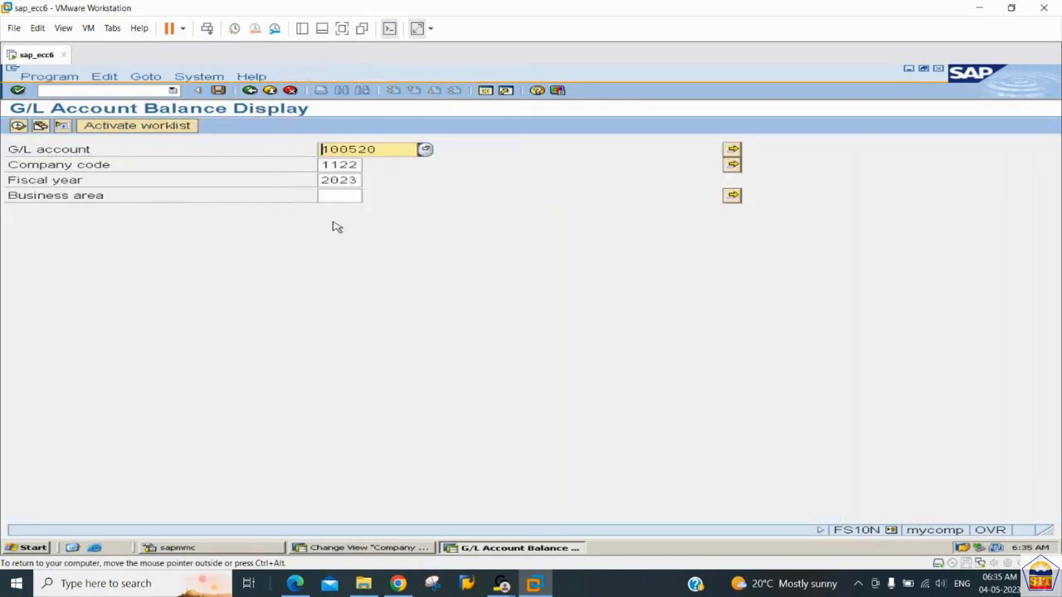
drag(321, 180, 391, 182)
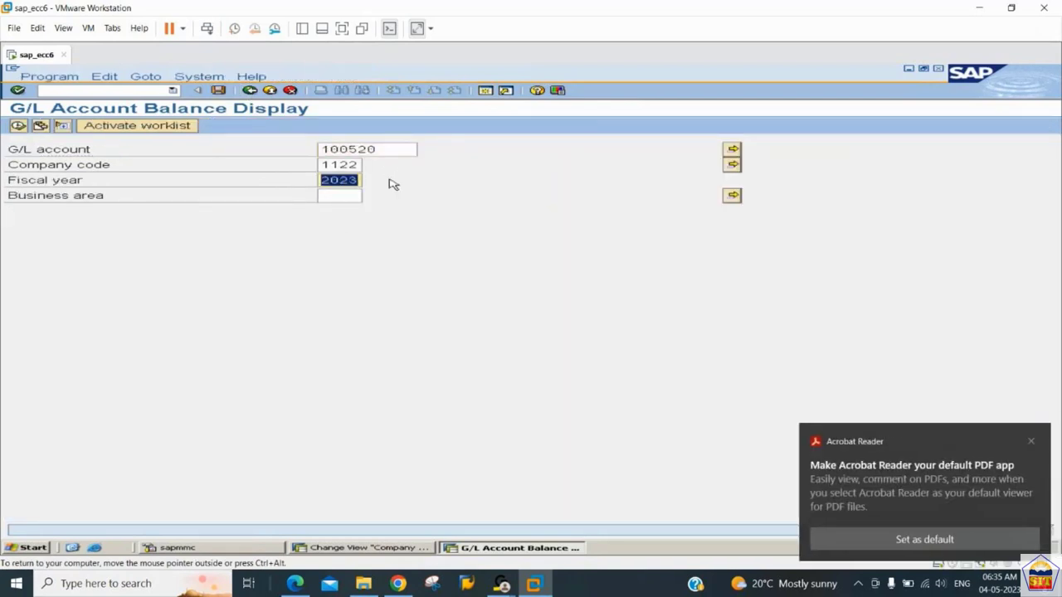
click(393, 183)
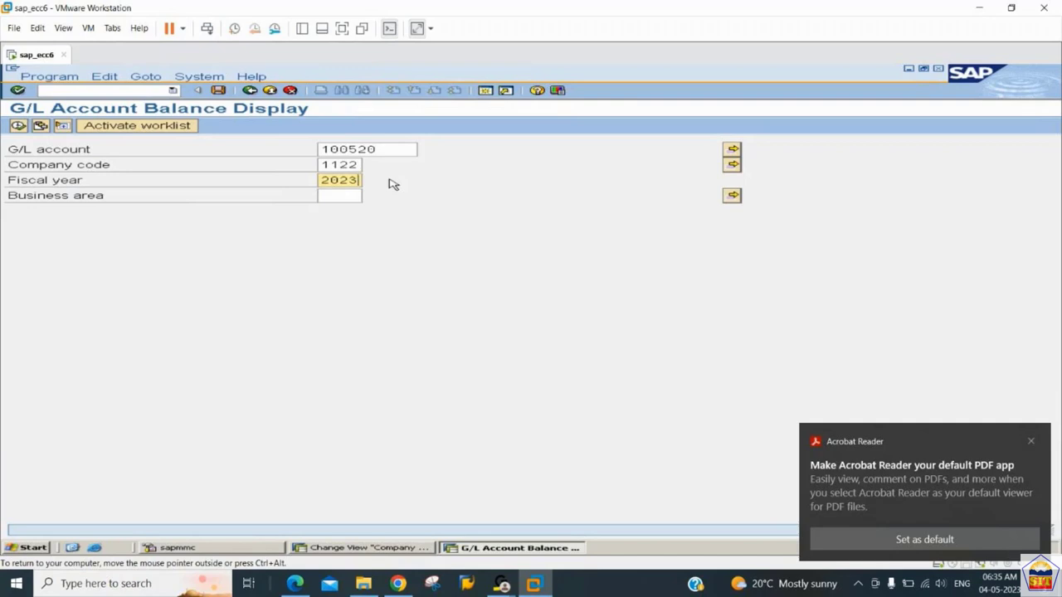
key(alt+Tab)
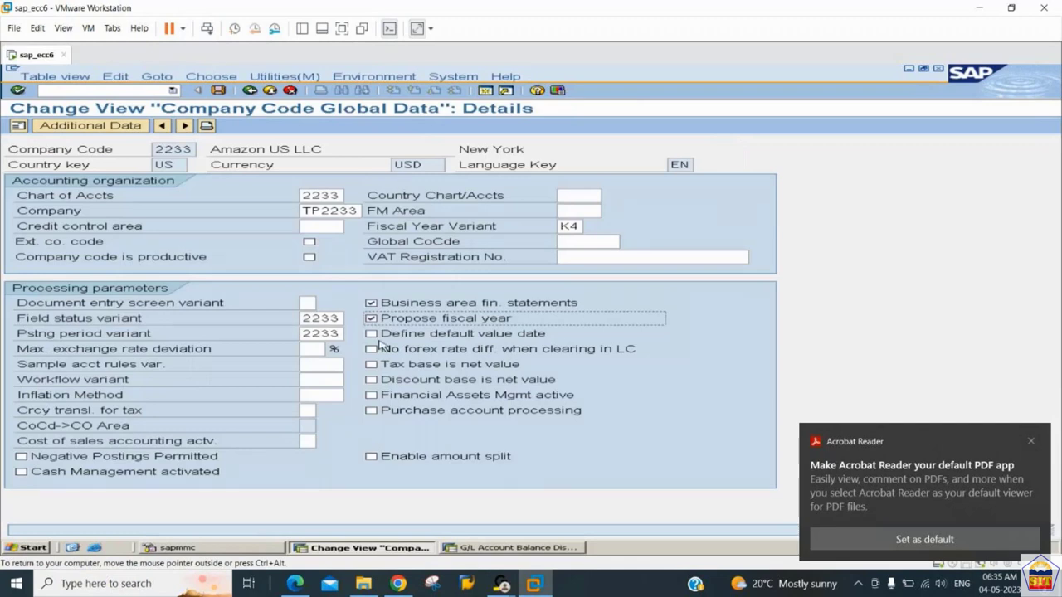
Tick Define default value date for company code 2233, then bring the G/L Account Balance Display back to the front.
click(372, 334)
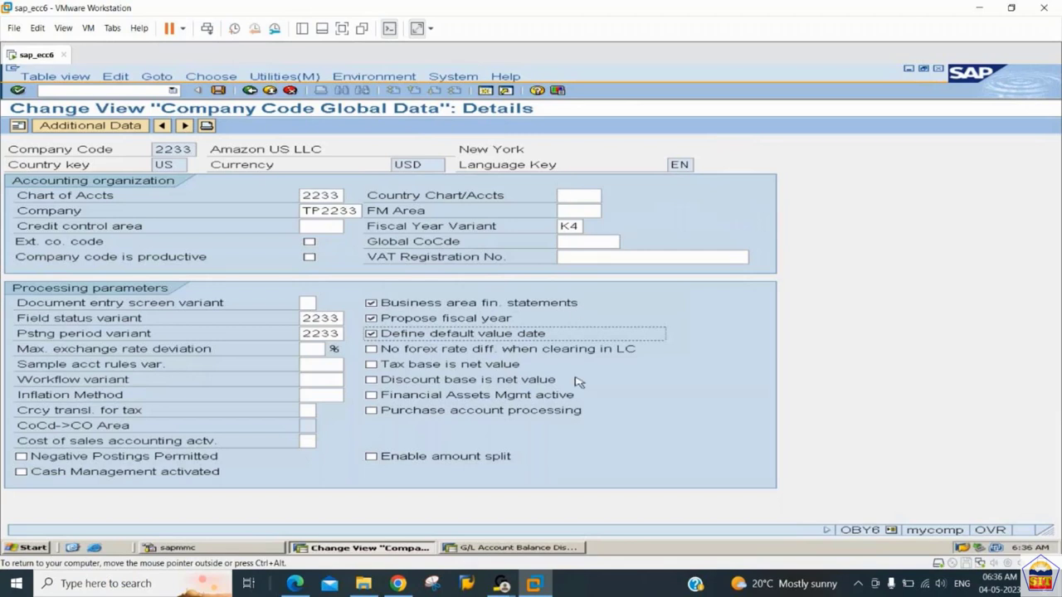
click(518, 548)
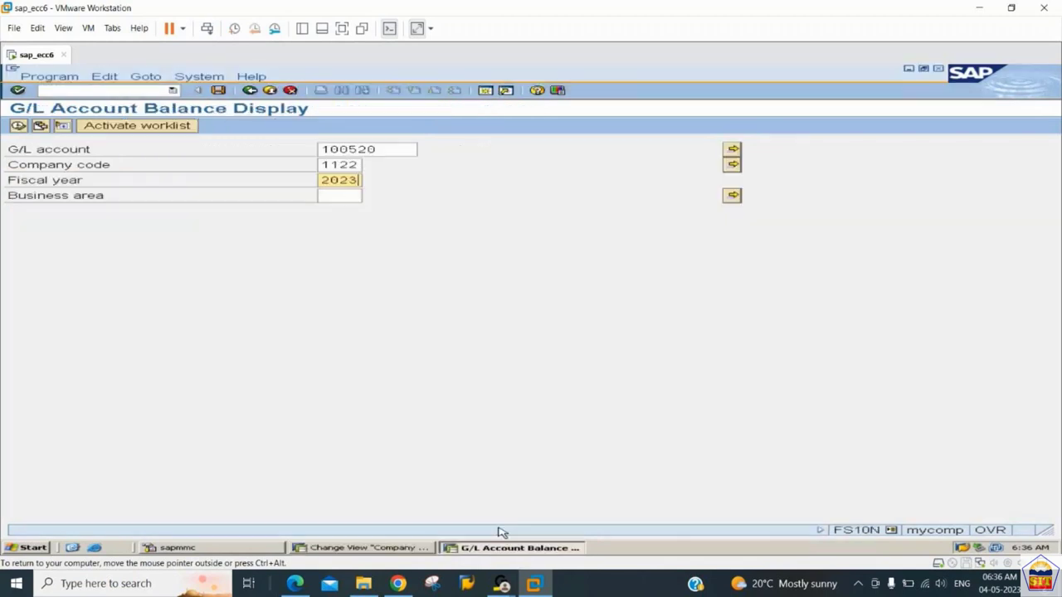
Start an F-02 G/L posting for account 200100 and check its prefilled value date 04.05.2023.
click(96, 91)
text(/nf-02)
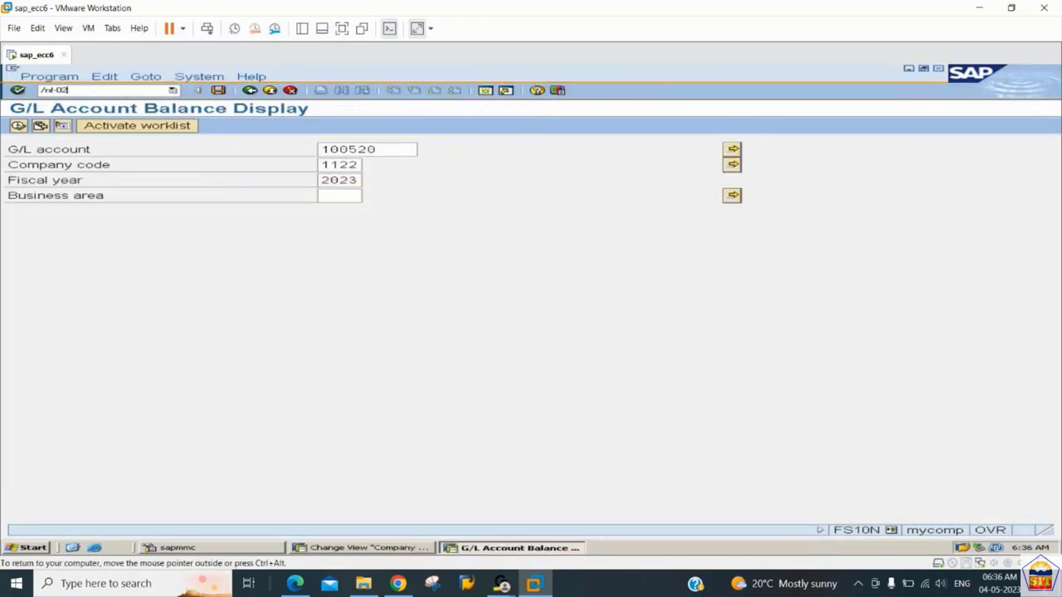
key(Return)
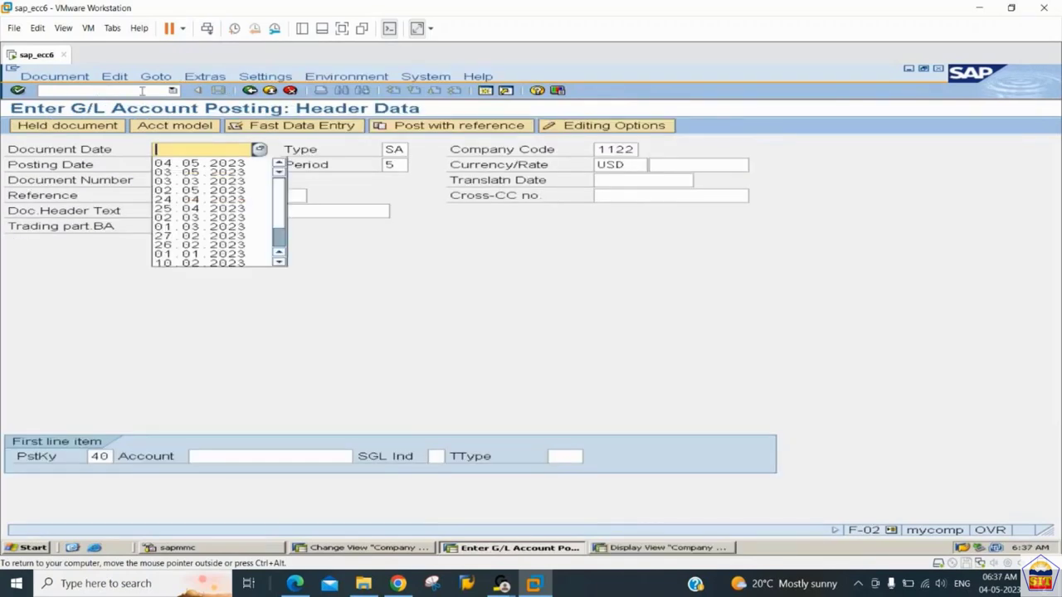
key(Down)
key(Tab)
key(Tab)
key(Tab)
key(Tab)
key(Tab)
key(Tab)
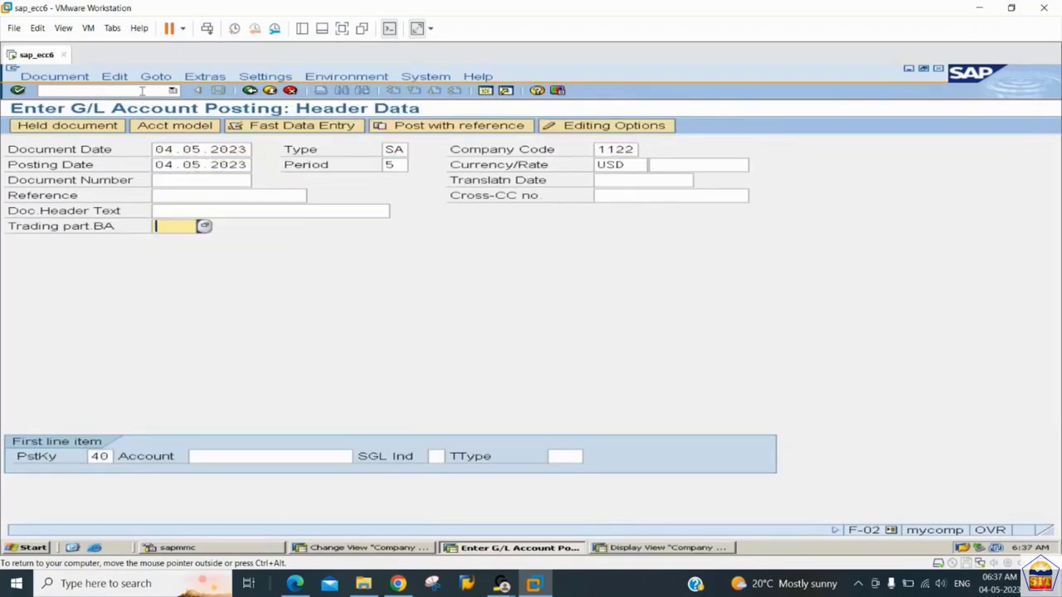
text(200100)
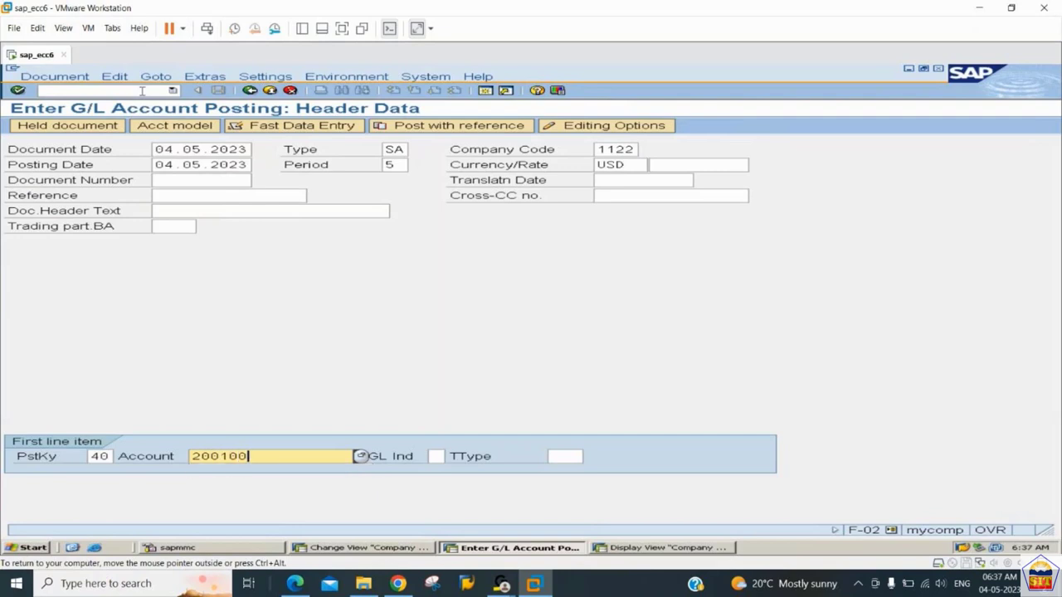
key(Return)
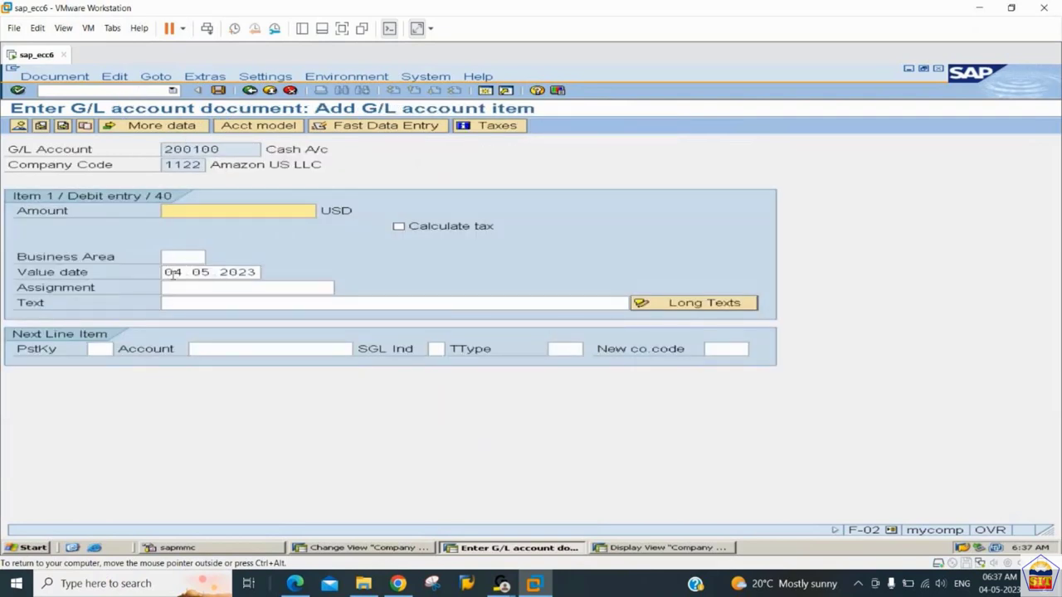
drag(166, 272, 277, 272)
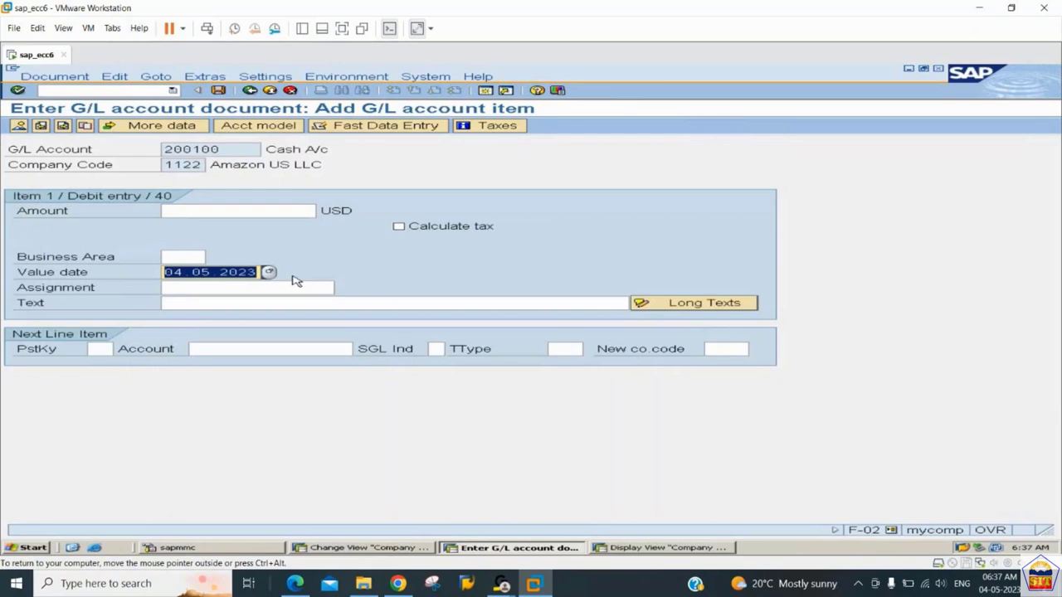
Close company code 1122's global data display and switch back to company code 2233's global data.
key(alt+Tab)
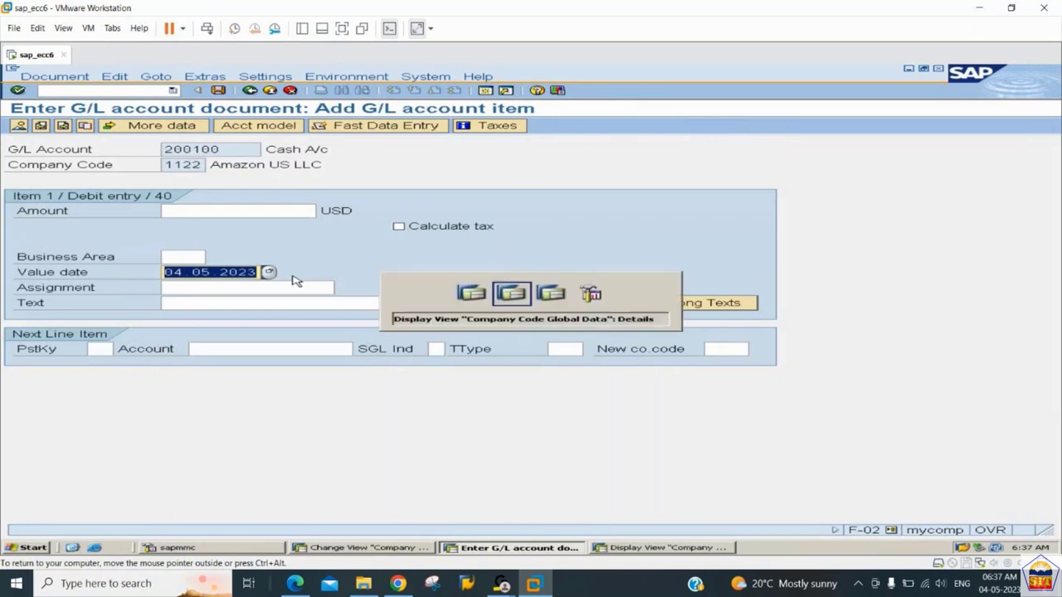
key(alt+Tab)
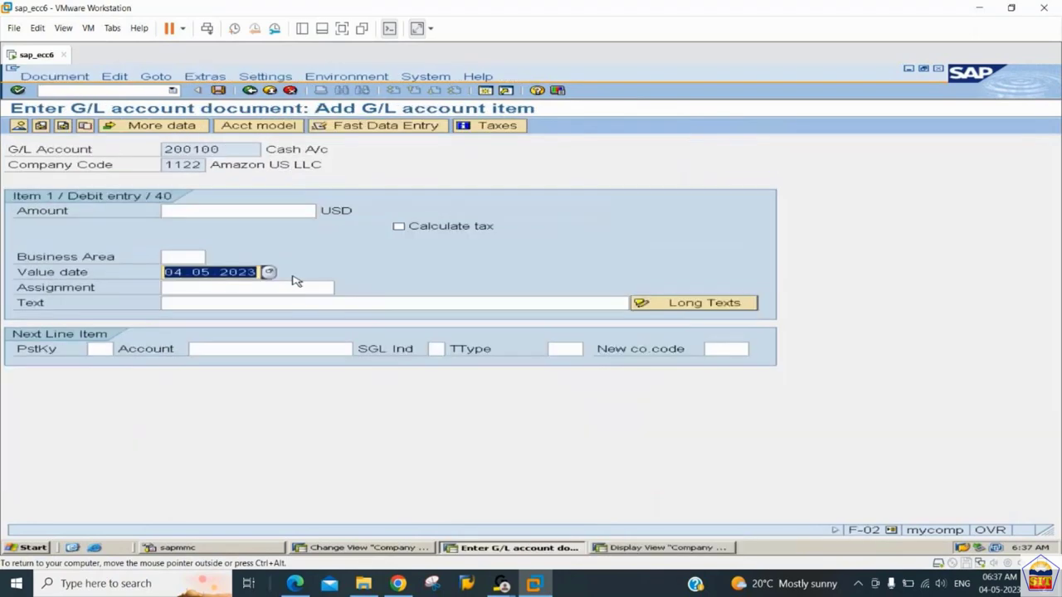
key(alt+Tab)
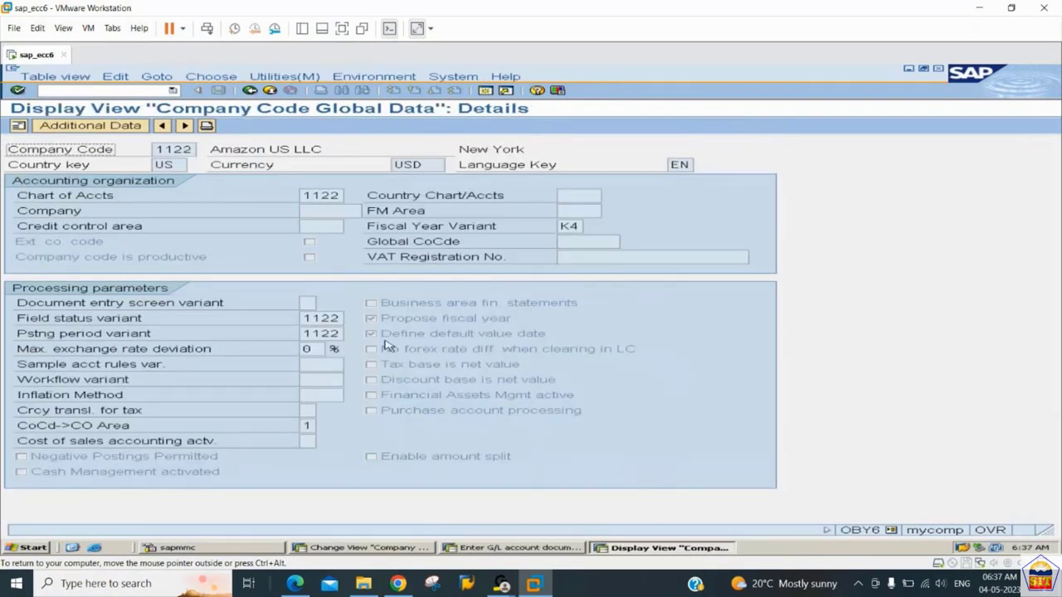
key(alt+F4)
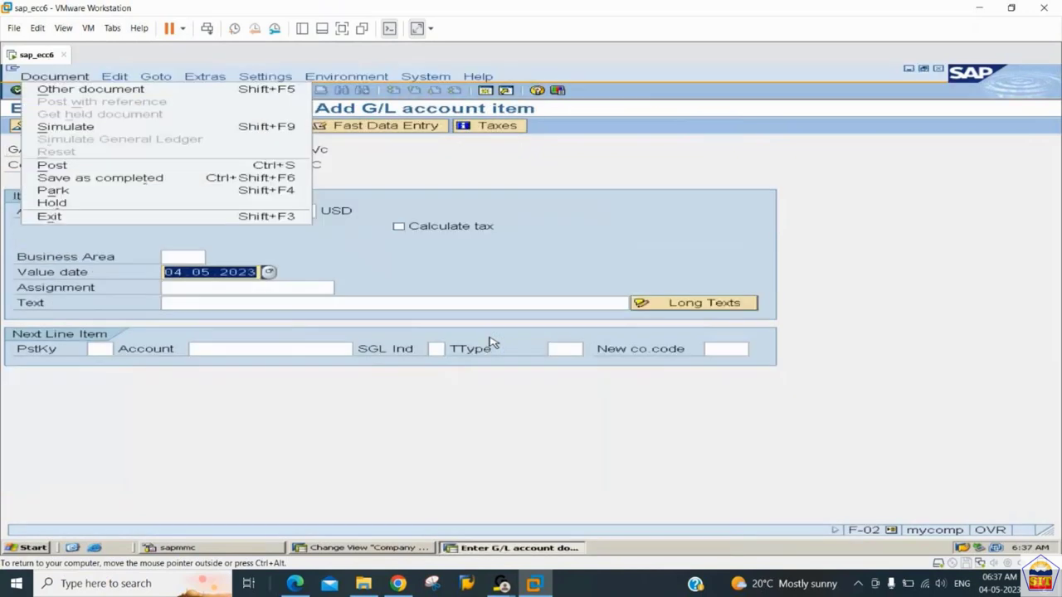
click(405, 289)
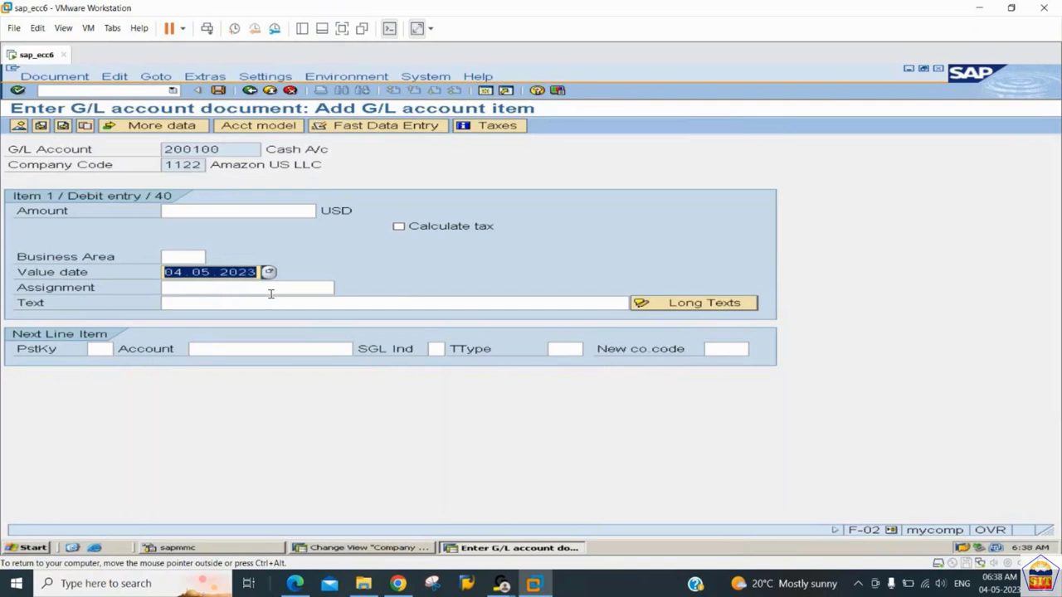
key(alt+Tab)
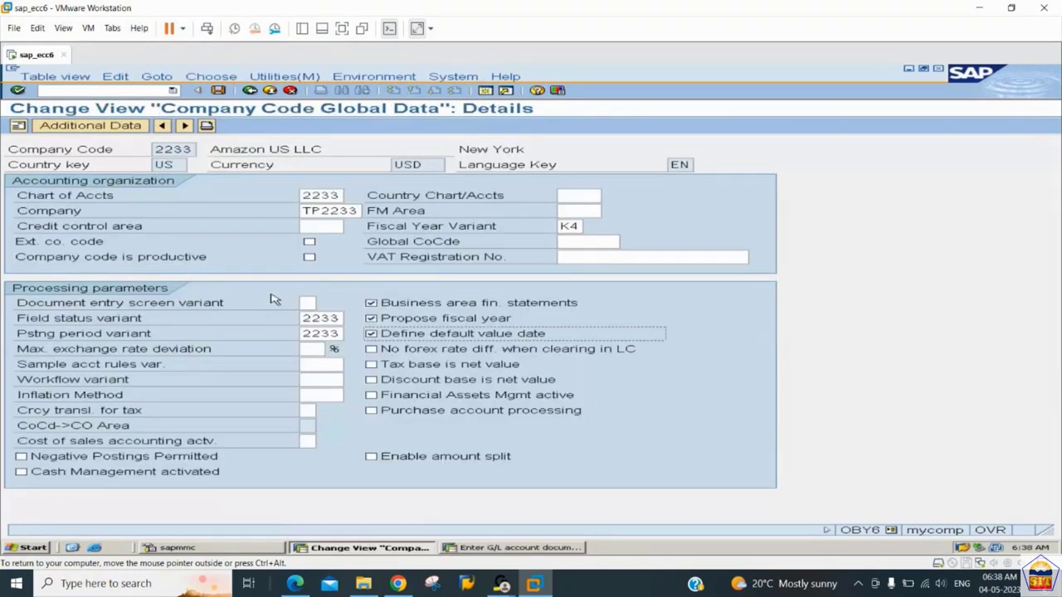
Save company code 2233's global data under the customizing request, then leave to SAP Easy Access with /n.
click(220, 92)
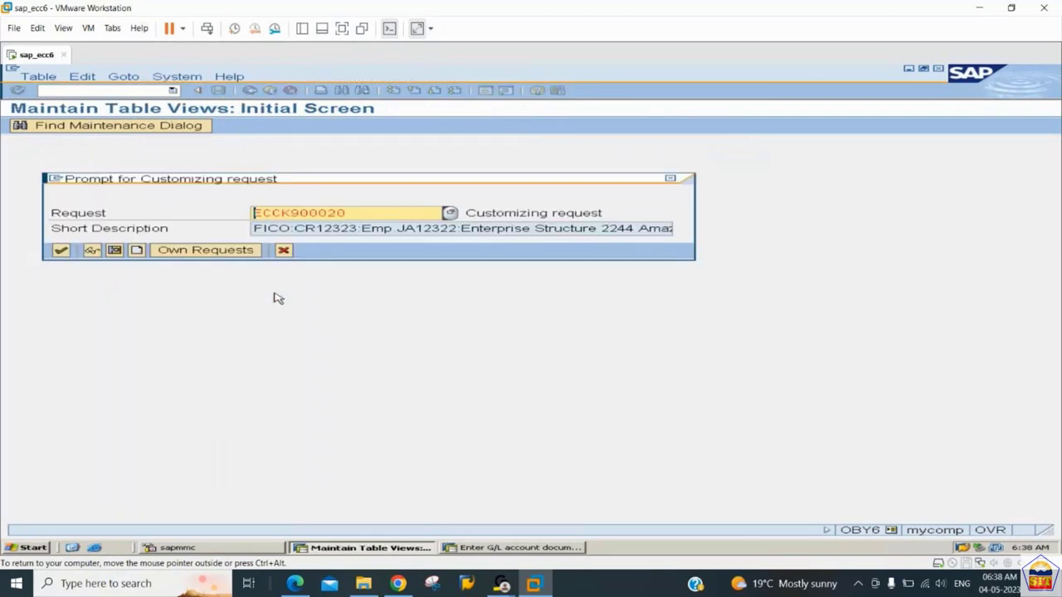
key(Return)
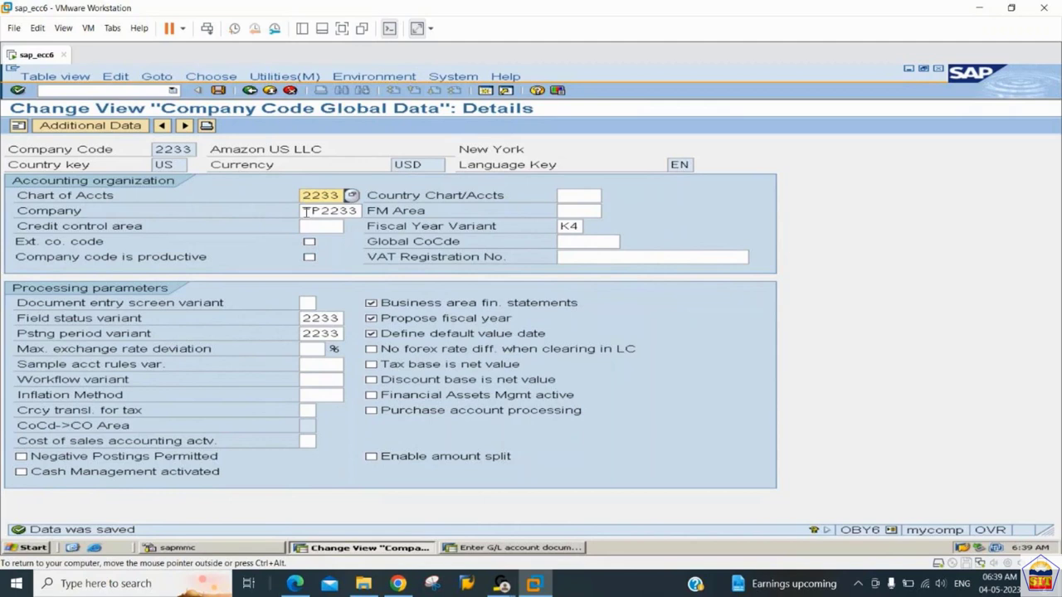
click(126, 91)
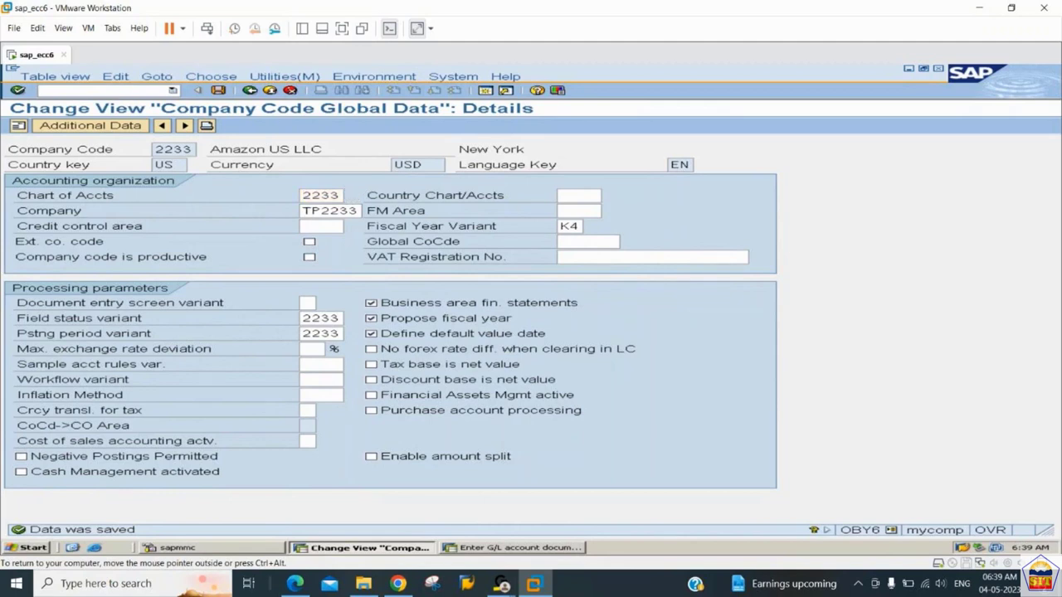
text(/n)
key(Return)
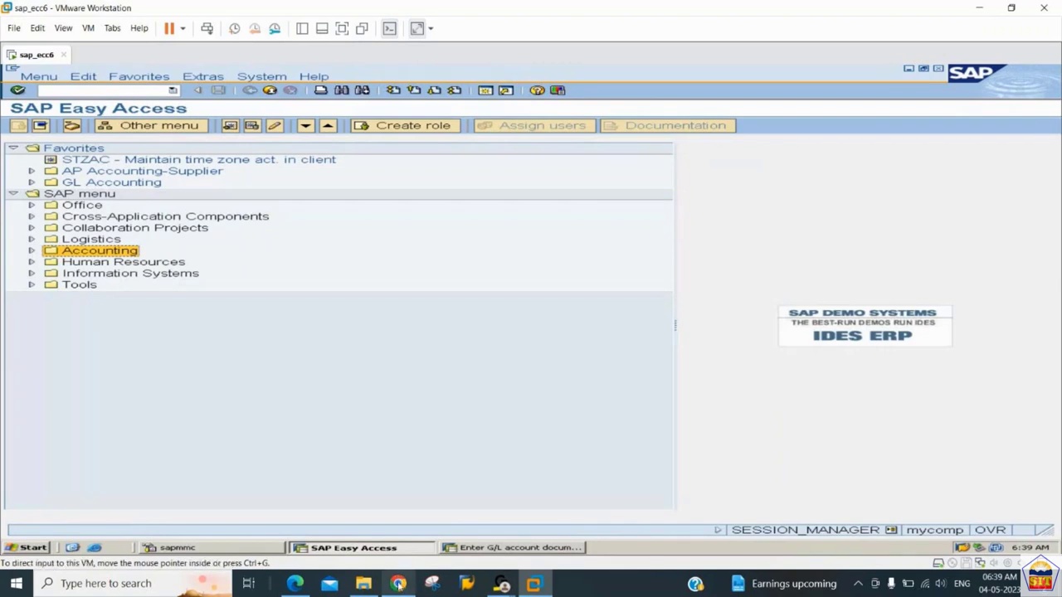
In the Basic Settings Explorer window, go up to SAP FI and open the GL Accounting folder.
mouse_move(365, 588)
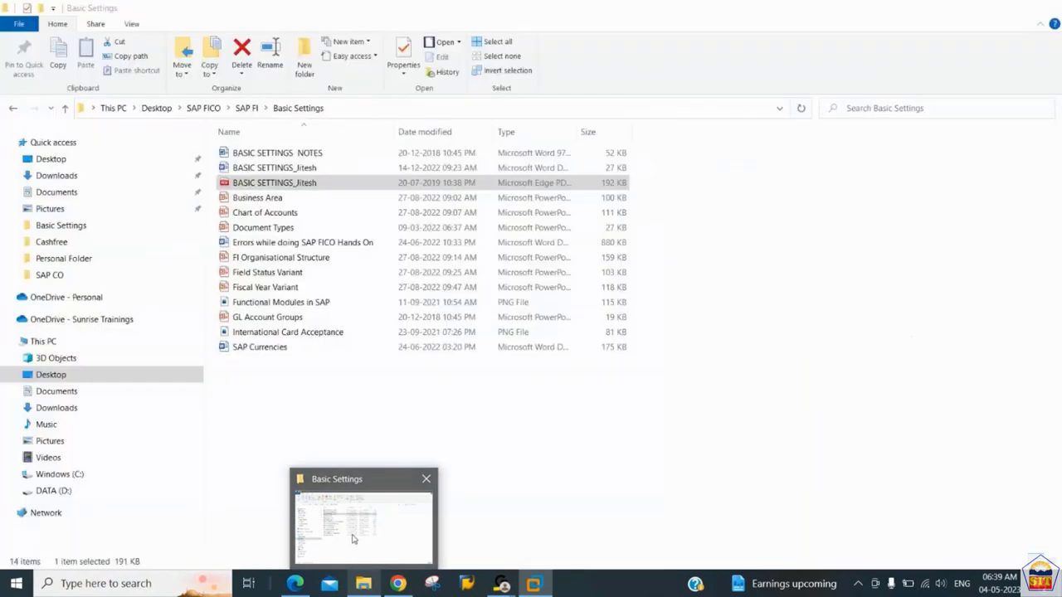
click(353, 539)
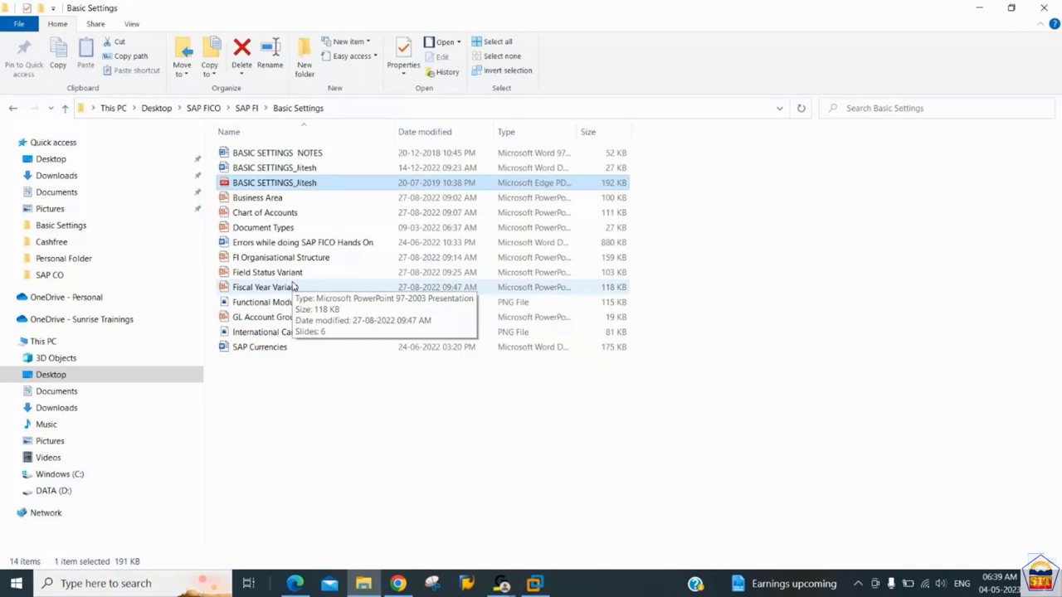
key(BackSpace)
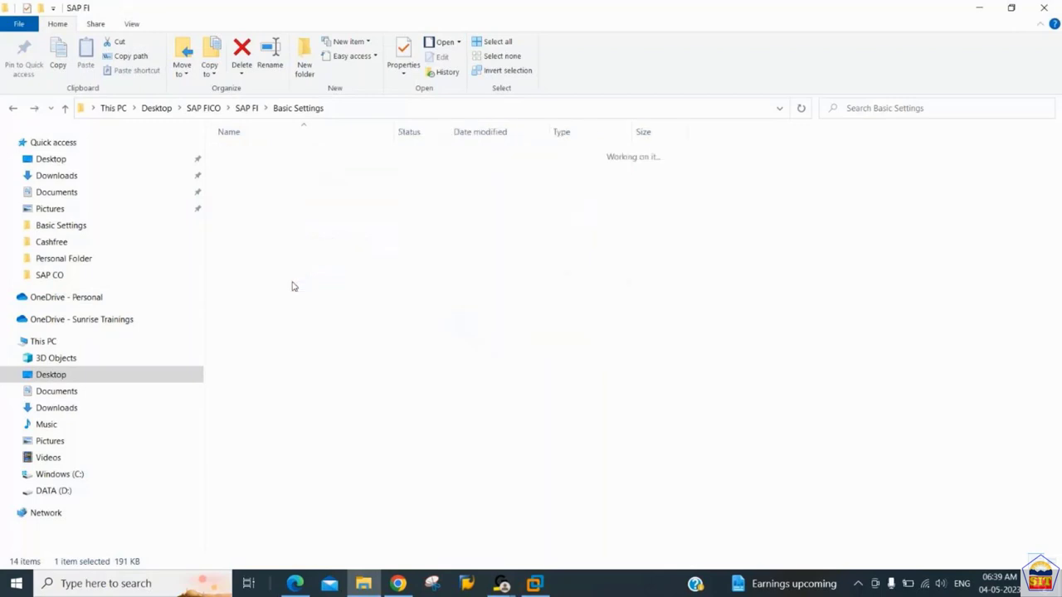
key(Up)
key(Up)
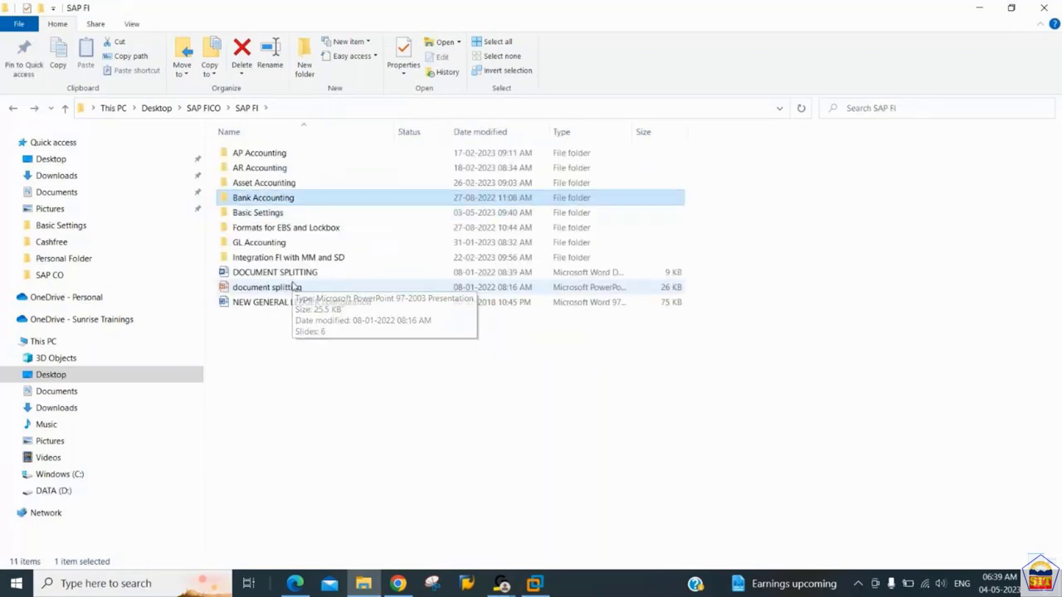
key(Down)
key(Down)
key(Down)
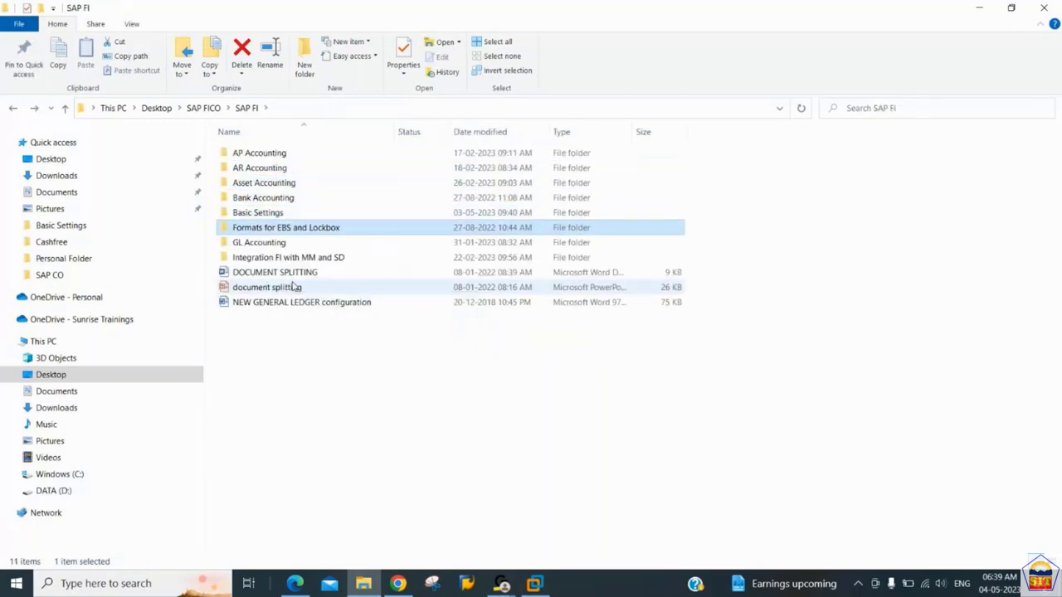
Open the POSTING OF GL TRANSATIONS presentation from the GL Accounting folder.
key(Down)
key(Return)
key(Down)
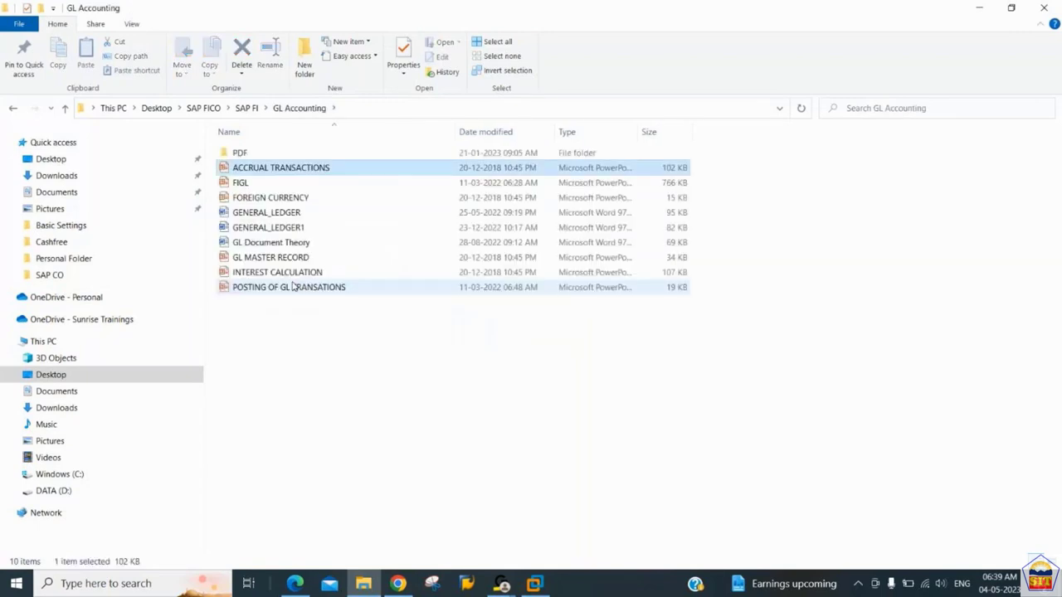
key(Down)
key(Down)
key(Down)
key(Up)
key(Up)
key(Up)
key(Up)
key(Down)
key(Down)
key(Down)
key(Down)
key(Down)
key(Down)
key(Down)
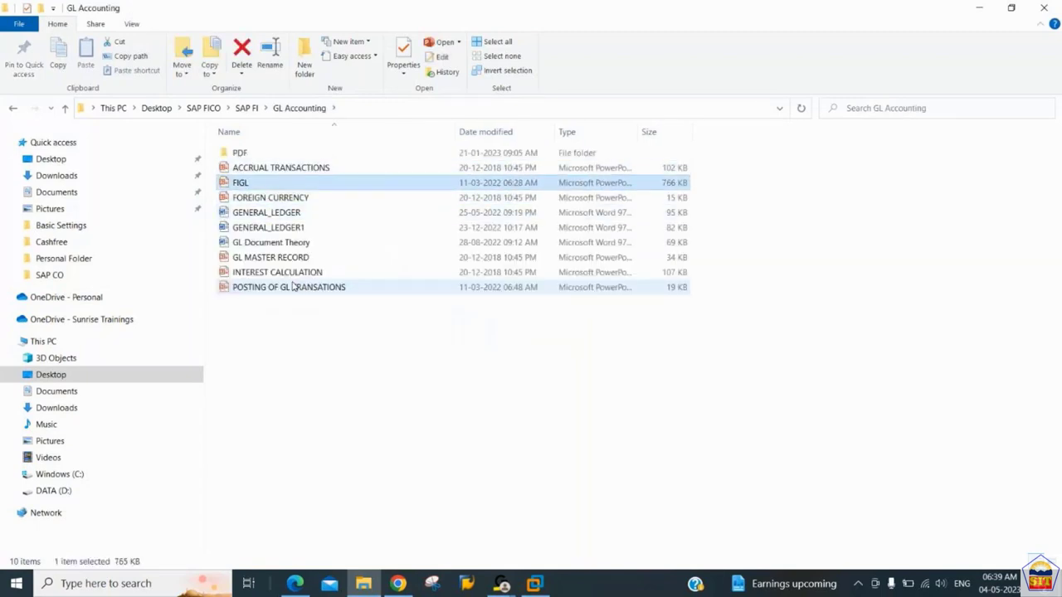
key(Down)
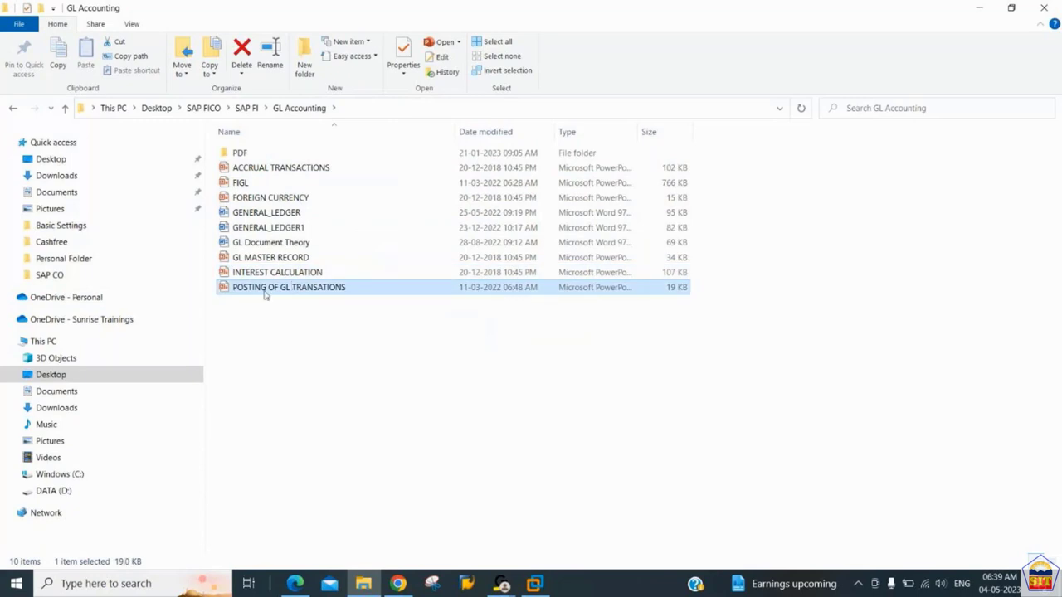
click(270, 57)
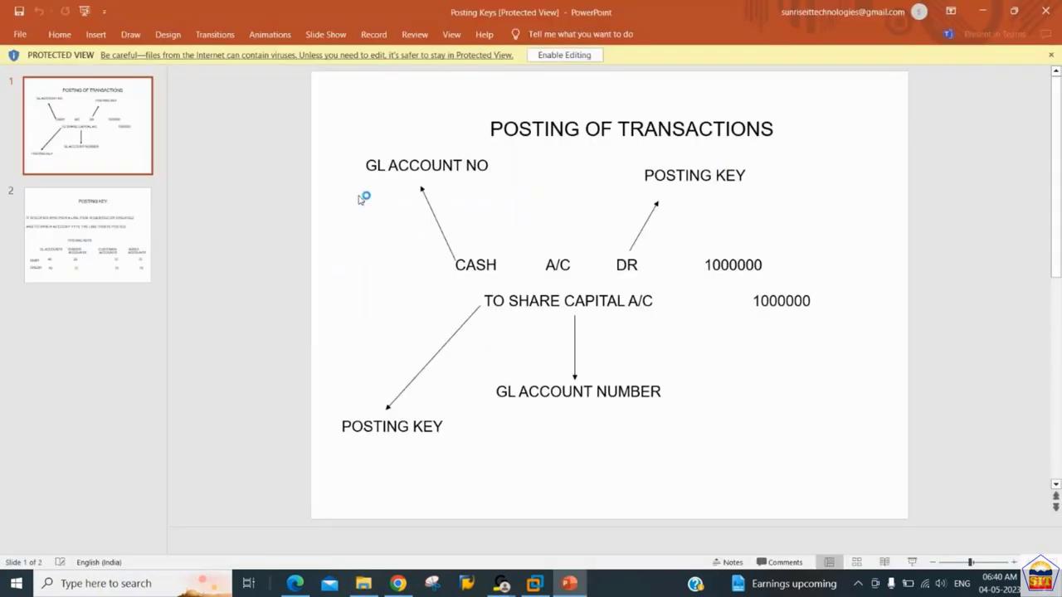
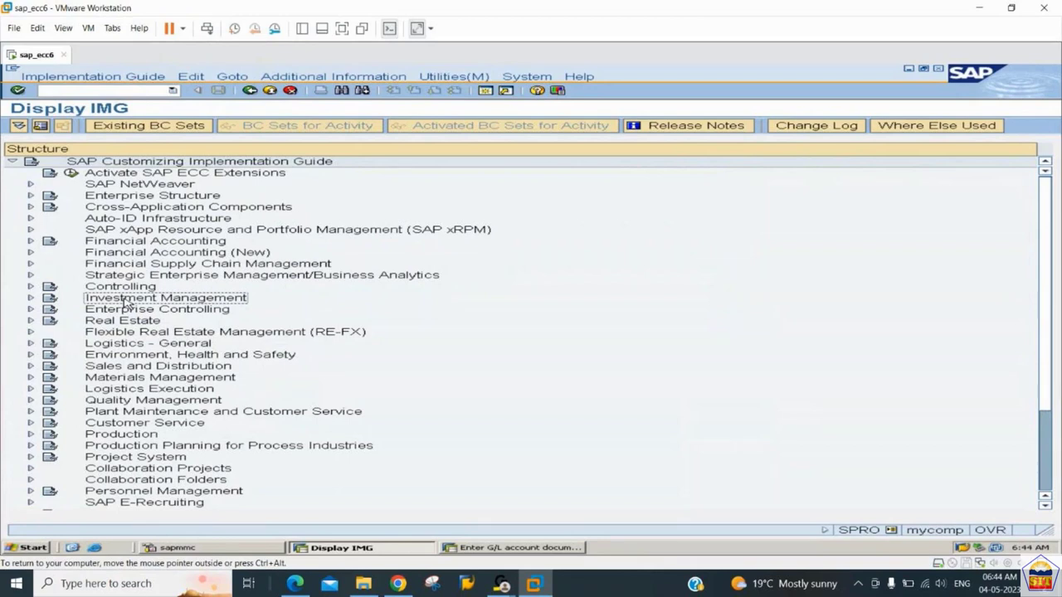
Expand Financial Accounting Global Settings > Document > Line Item > Controls and execute Define Posting Keys (OB41).
key(Down)
key(Down)
key(Down)
key(Up)
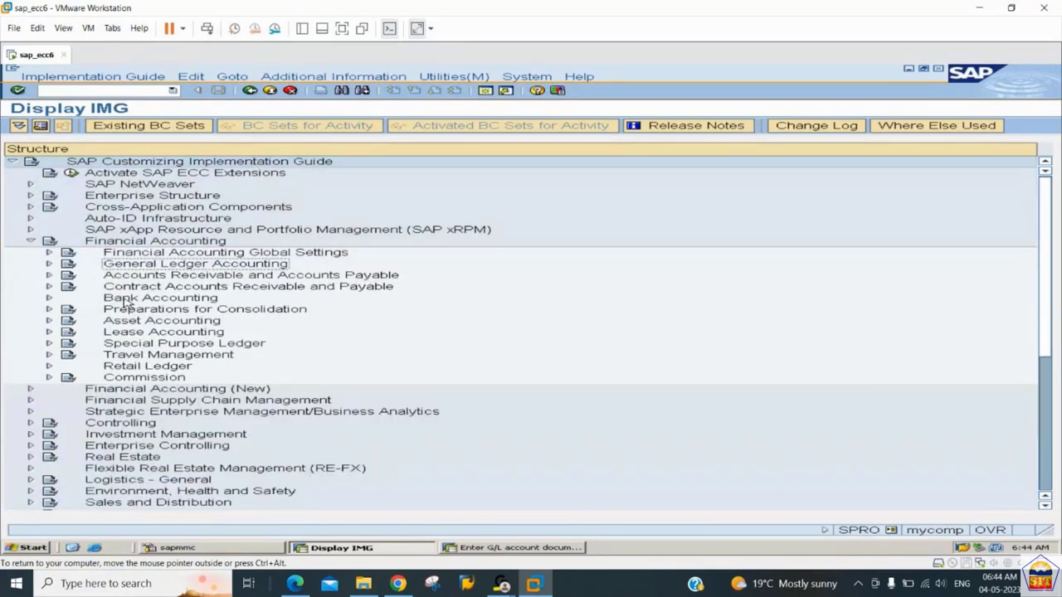
key(Up)
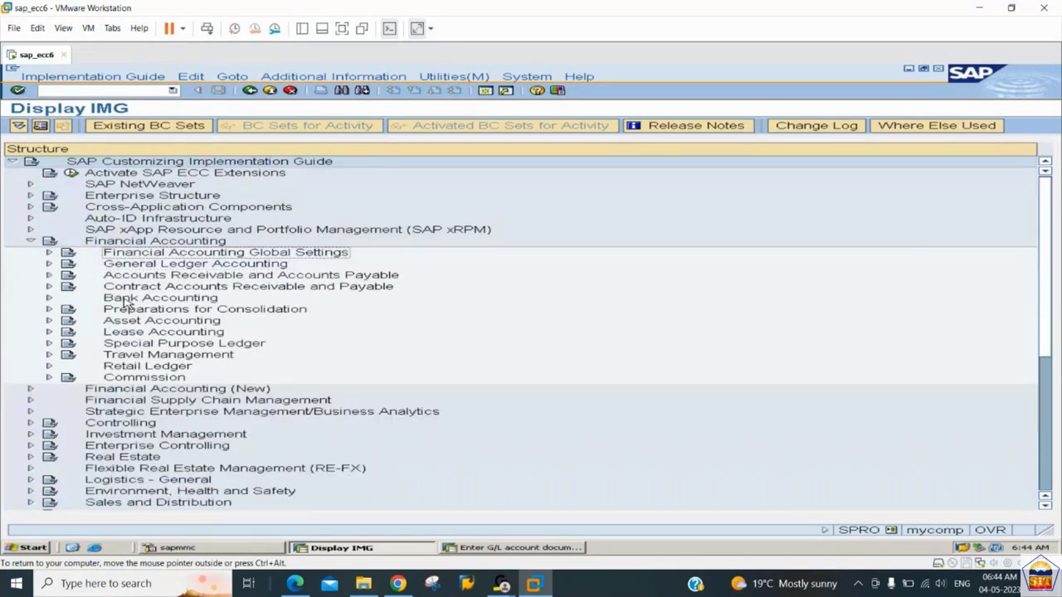
key(Right)
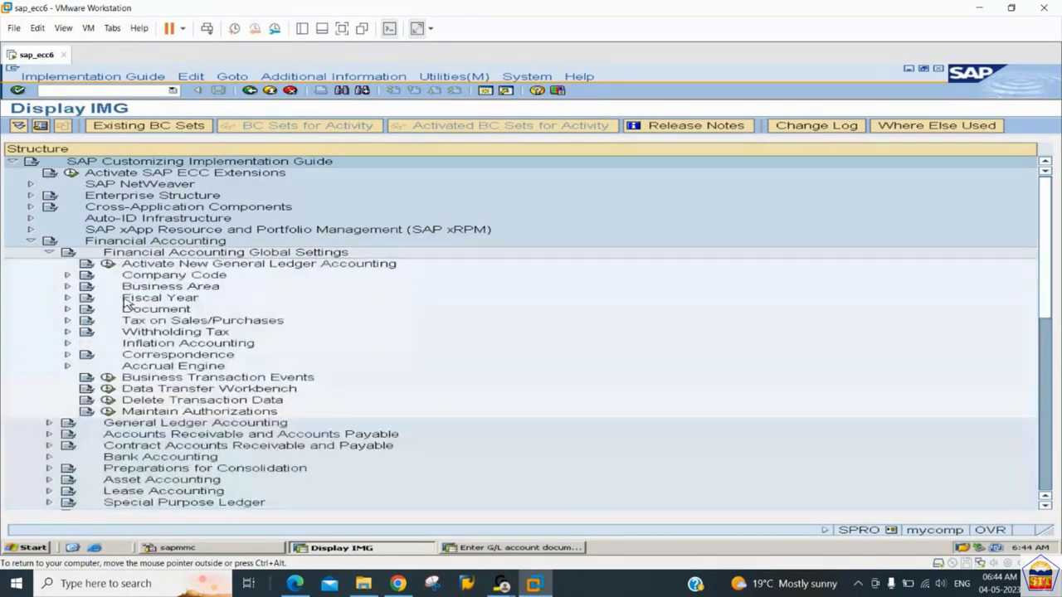
double_click(127, 305)
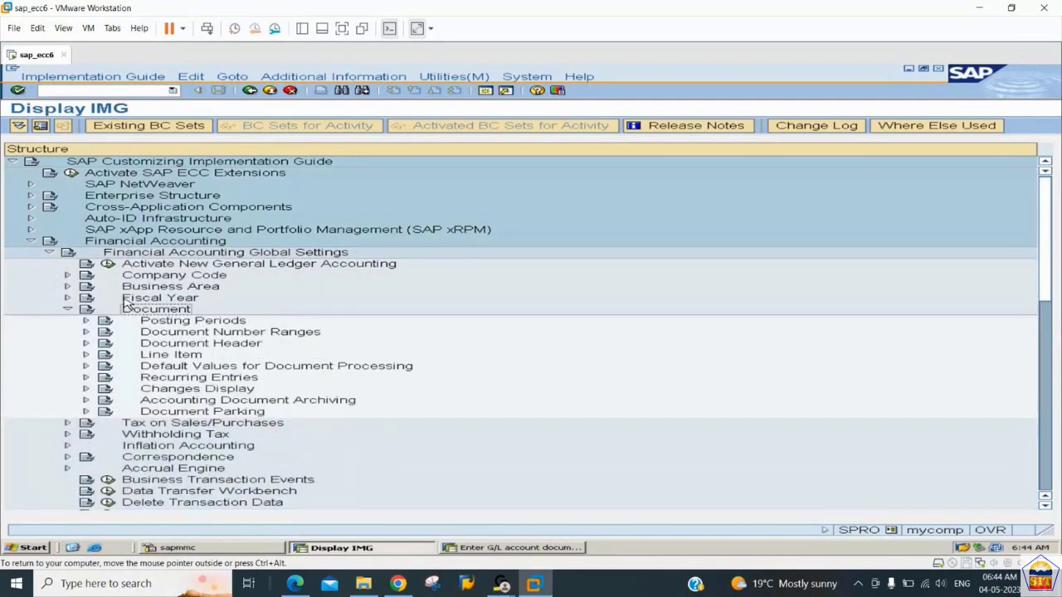
key(Down)
key(Down)
key(Down)
key(Down)
key(Right)
key(Down)
key(Down)
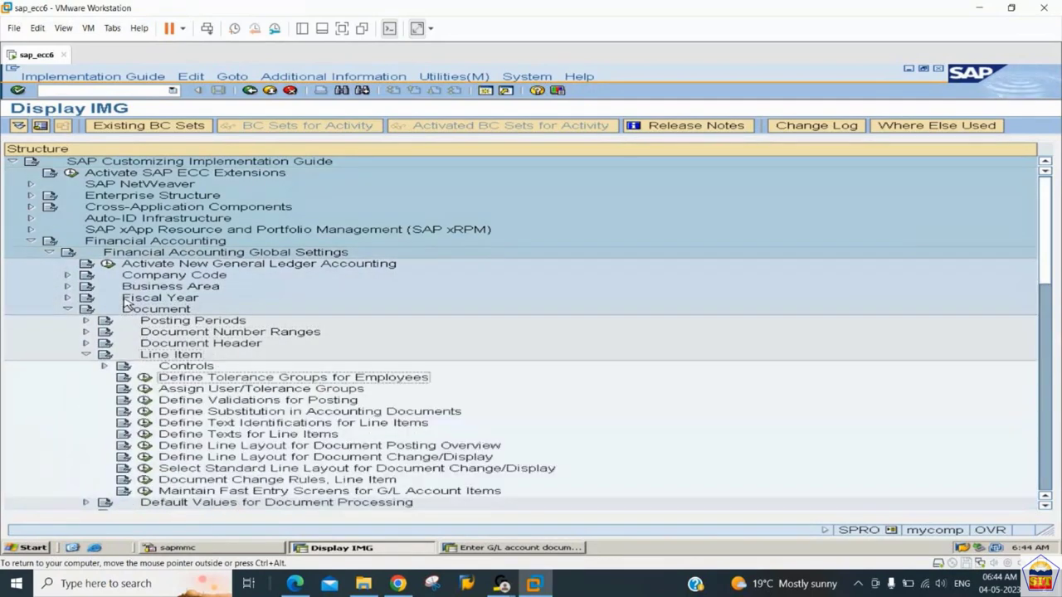
key(Up)
key(Right)
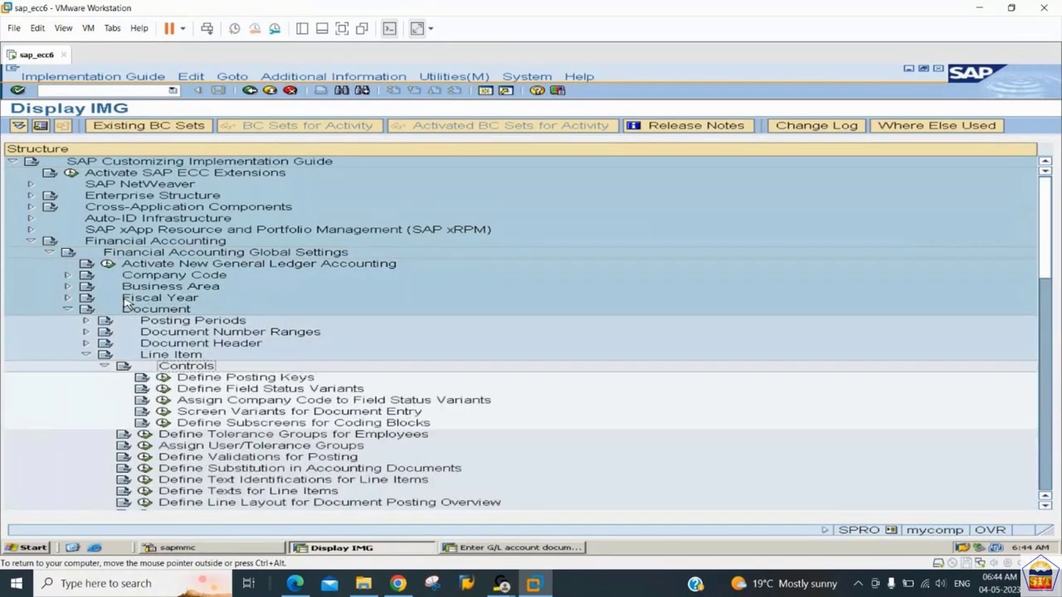
key(Down)
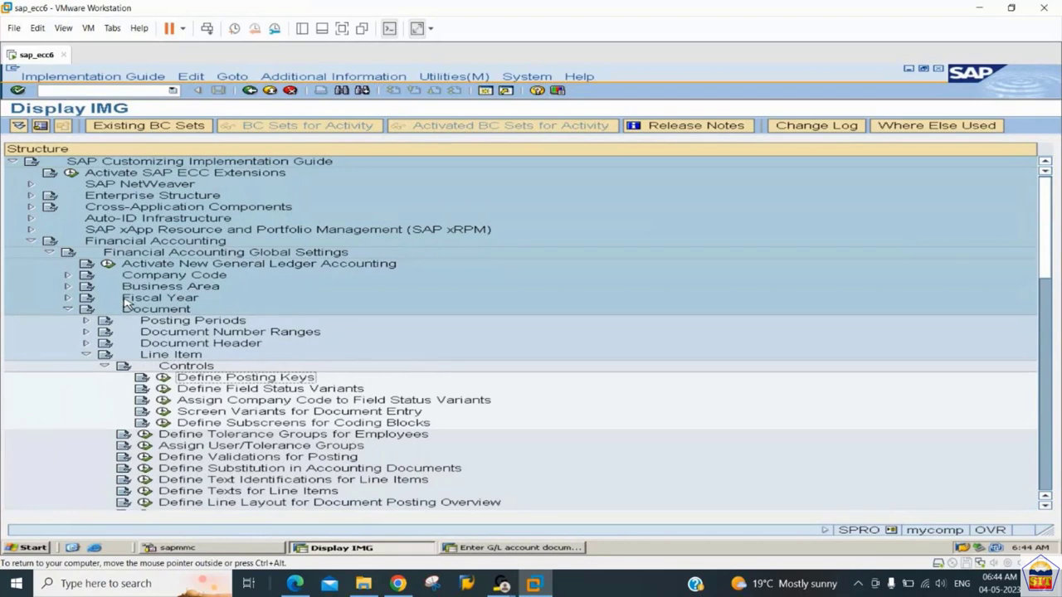
click(163, 377)
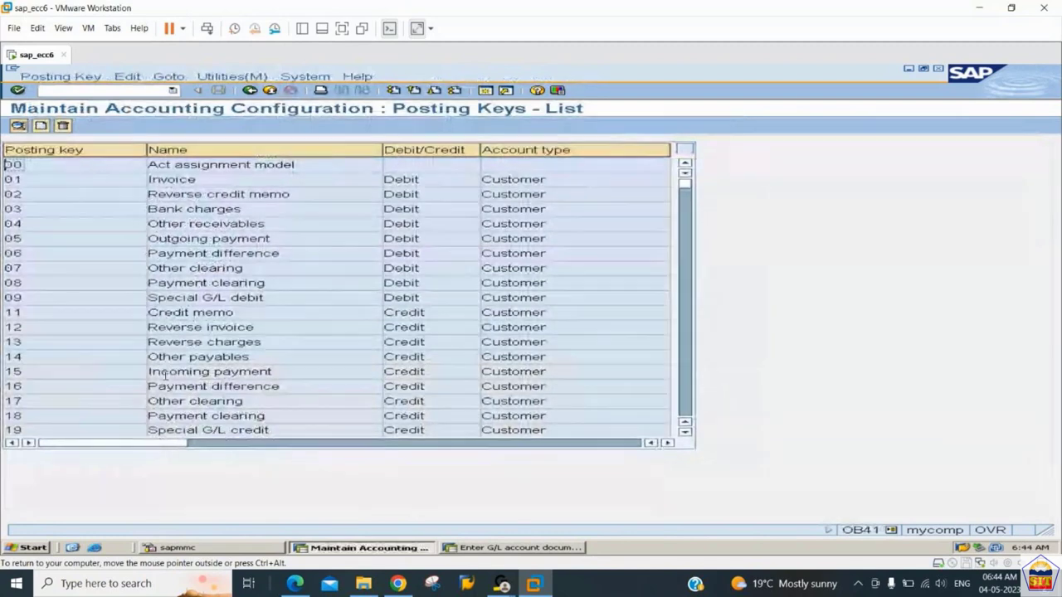
Review posting keys 00 and 01, highlighting key 01 as a Debit for Customer accounts.
click(65, 171)
key(Down)
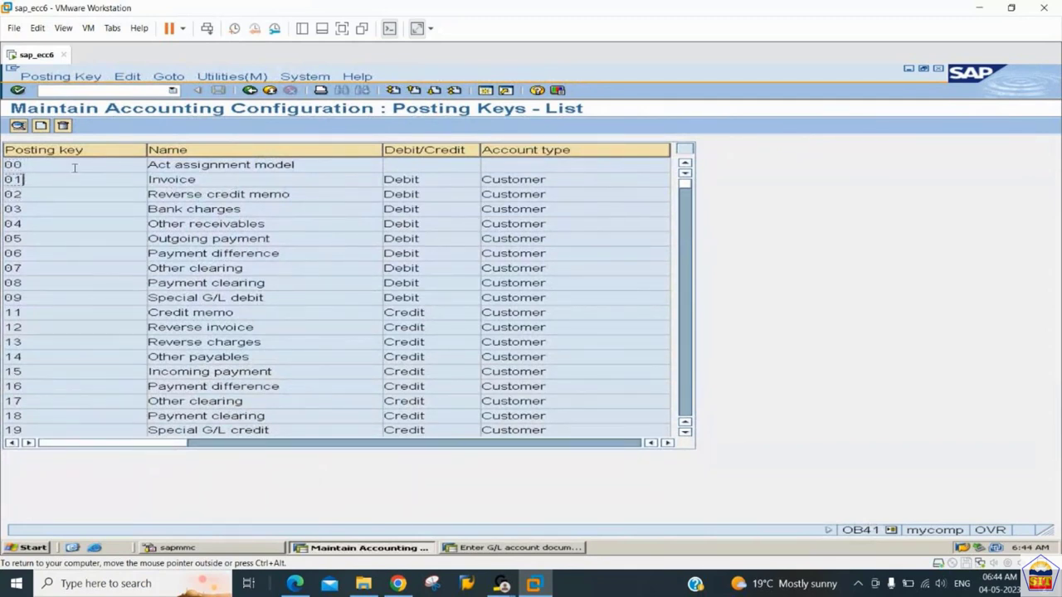
click(580, 177)
drag(580, 176, 482, 187)
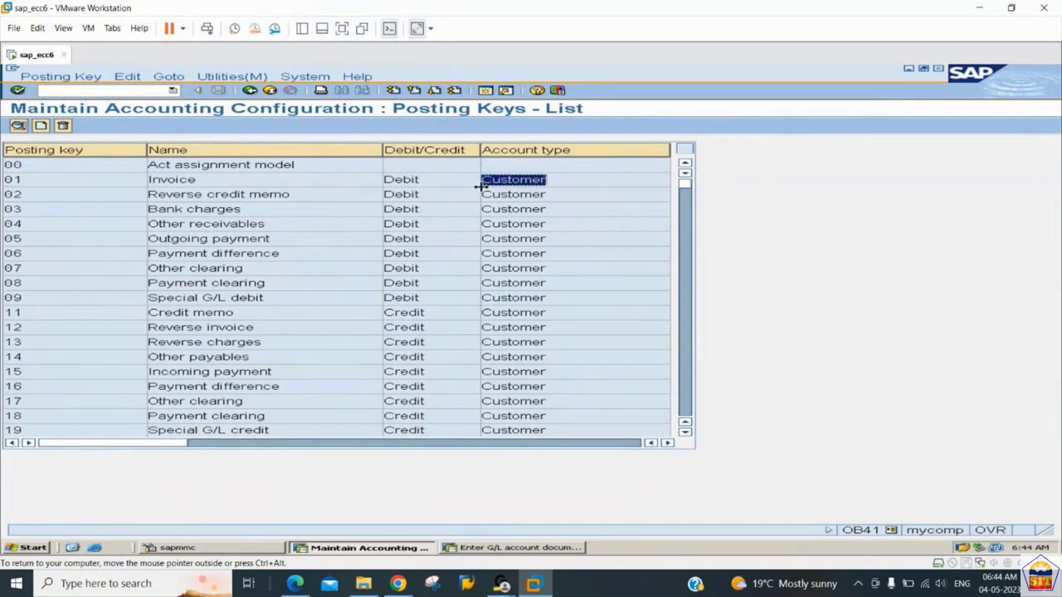
drag(425, 179, 381, 182)
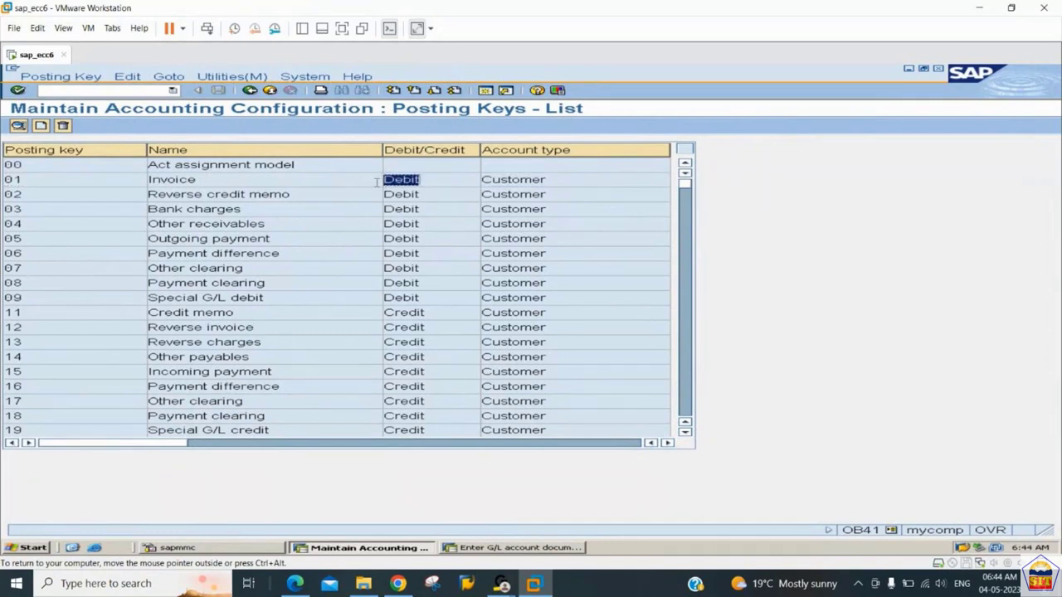
Highlight the names of keys 01–03: Invoice, Reverse credit memo and Bank charges.
click(67, 196)
click(313, 194)
drag(314, 194, 243, 195)
click(206, 179)
click(188, 194)
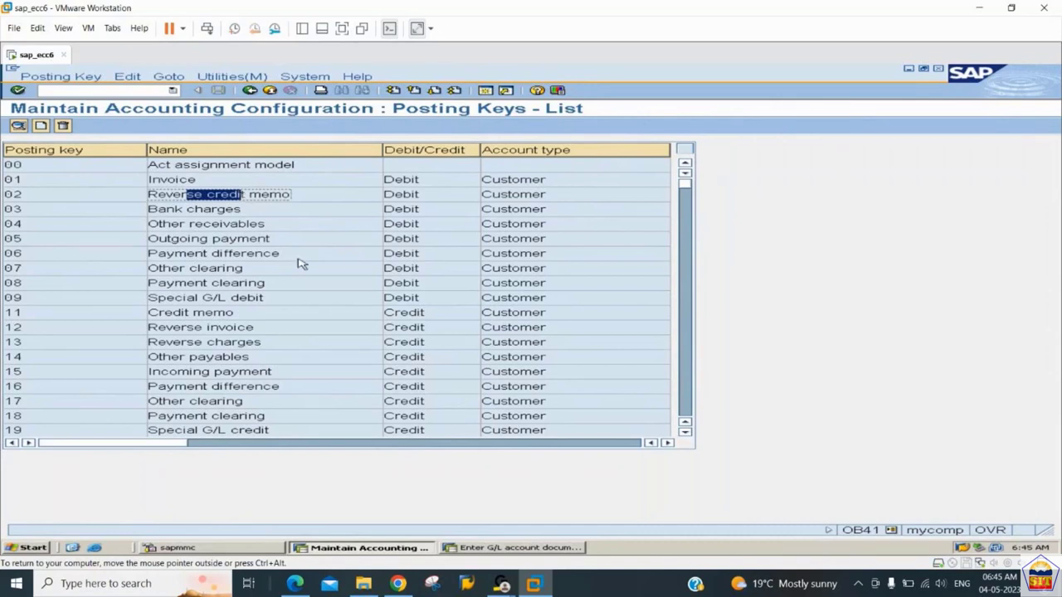
drag(185, 209, 158, 209)
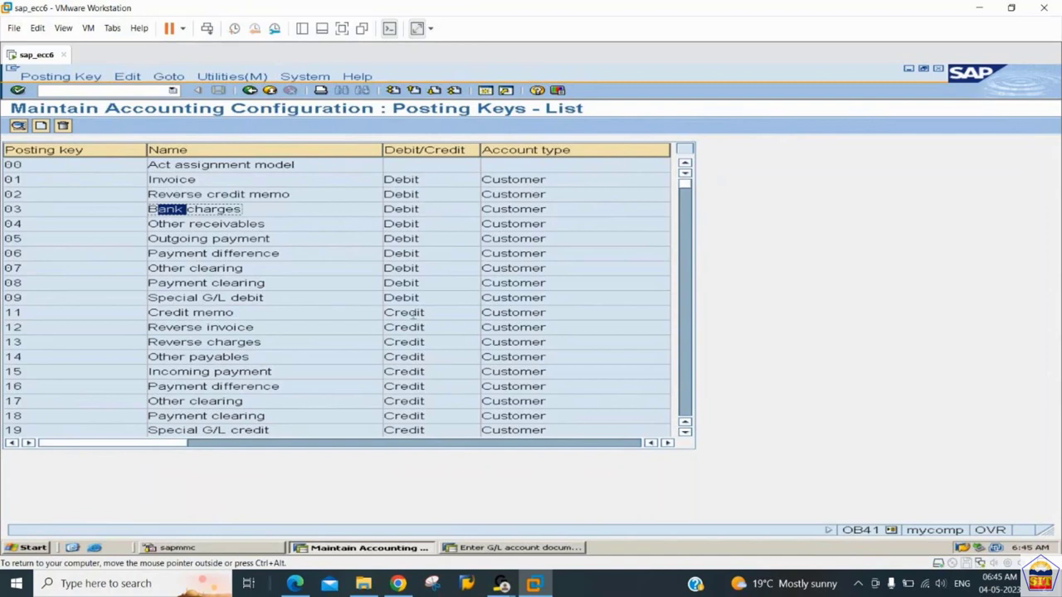
Step through the customer credit posting keys 11, 12, 14, 16 and 17.
click(20, 312)
click(18, 327)
click(23, 356)
click(25, 387)
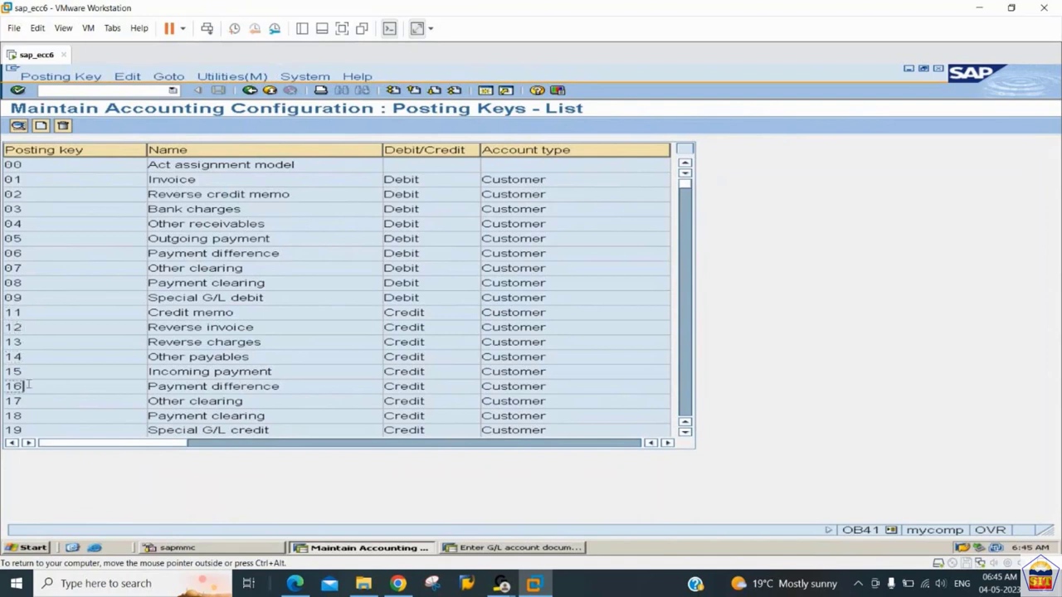
click(37, 400)
Scan the remaining posting keys and highlight G/L keys 40 Debit entry and 50 Credit entry.
scroll(647, 345, down, 3)
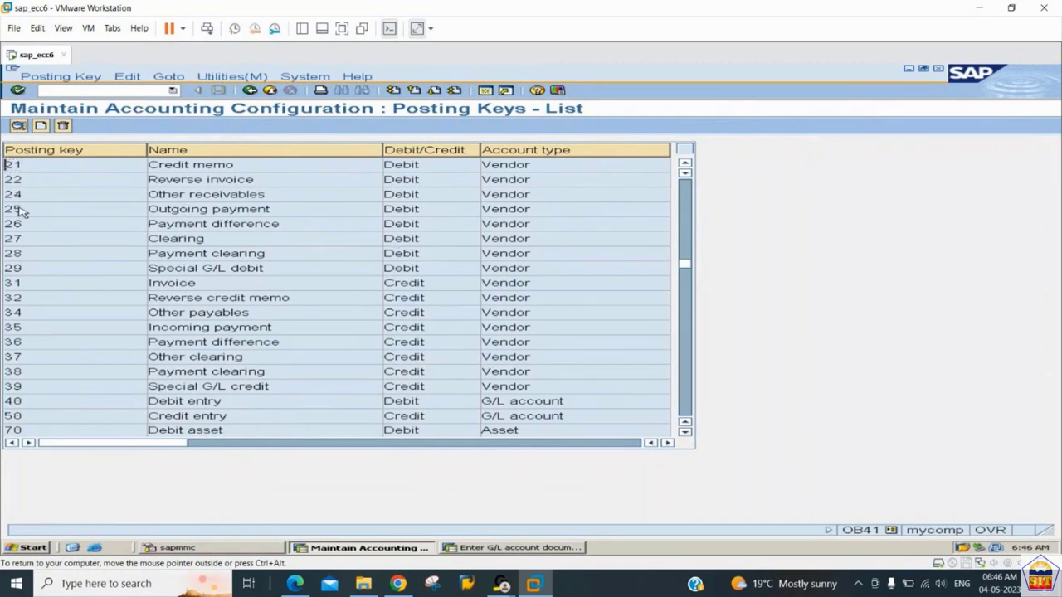
scroll(20, 211, down, 3)
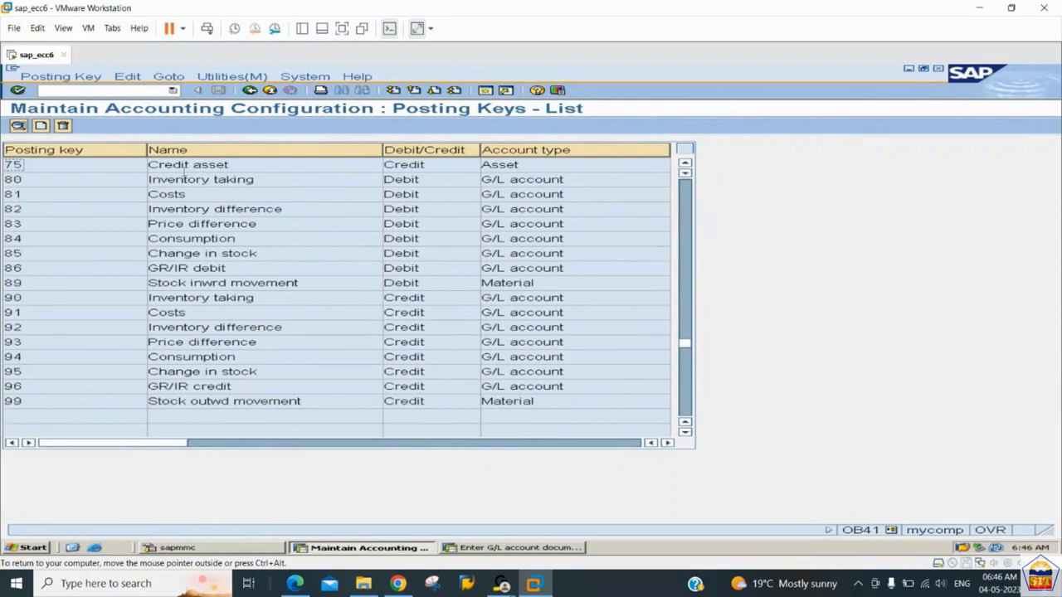
scroll(183, 174, up, 3)
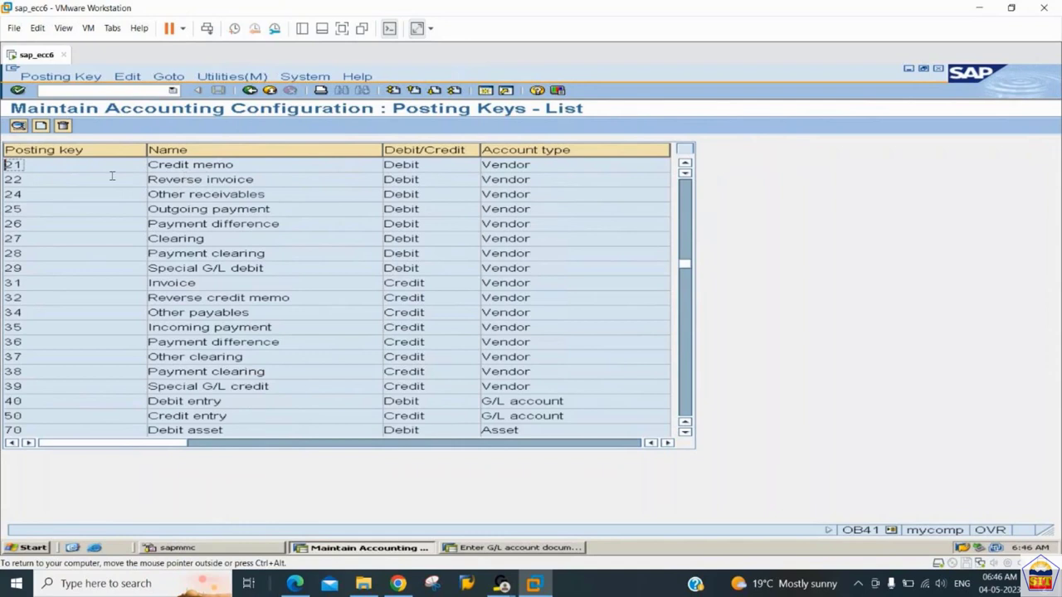
click(30, 401)
click(31, 419)
drag(233, 403, 168, 405)
drag(241, 415, 191, 416)
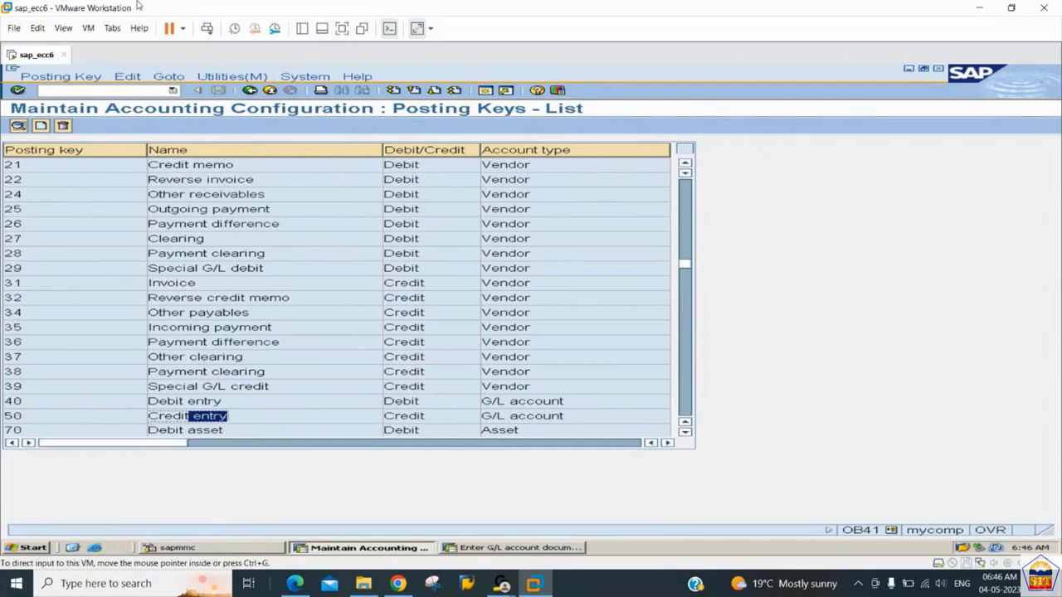
Leave the posting keys list by entering /nfa0 in the command field.
click(89, 90)
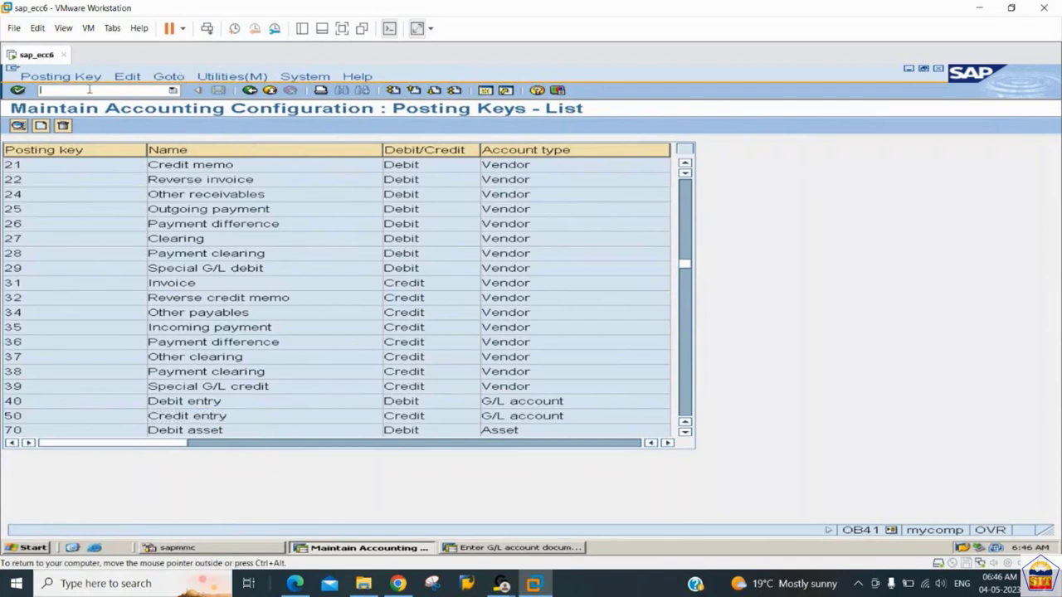
text(/nfa)
text(0)
key(Return)
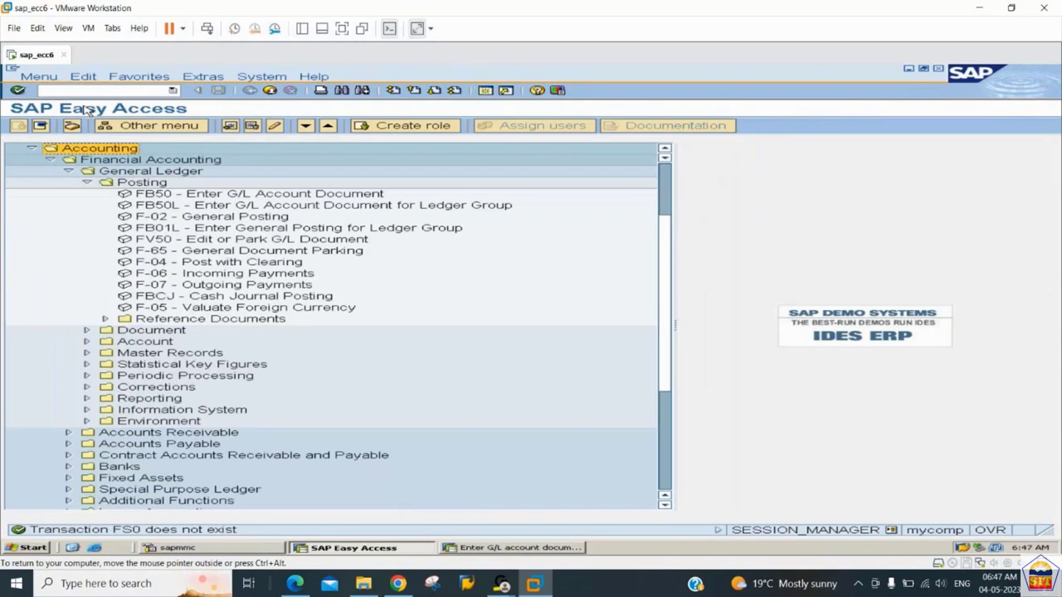
Expand General Ledger > Master Records > G/L Accounts > Individual Processing down to FS00 - Centrally.
key(Down)
key(Down)
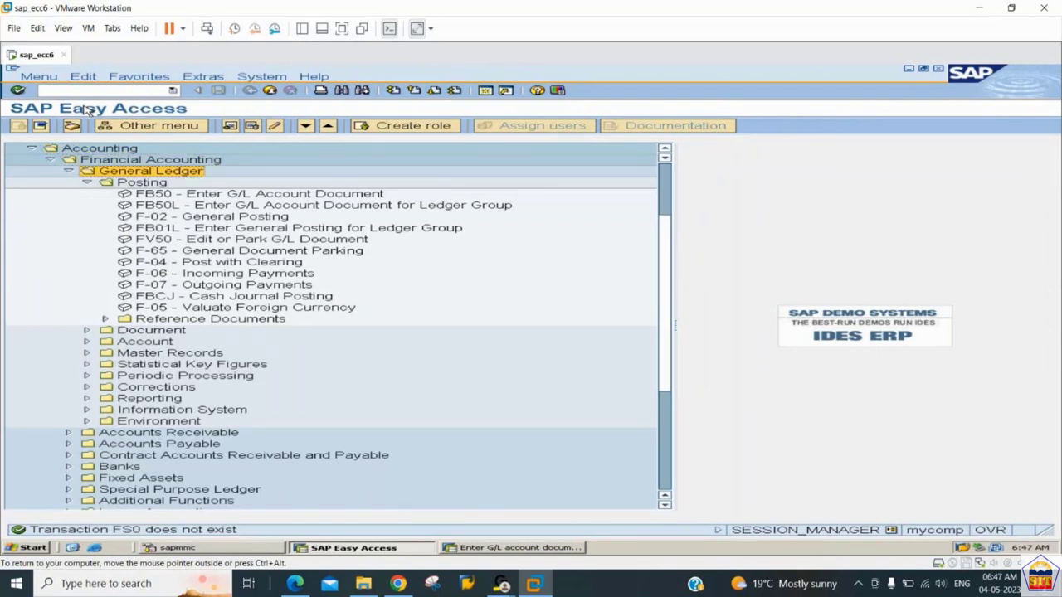
key(Down)
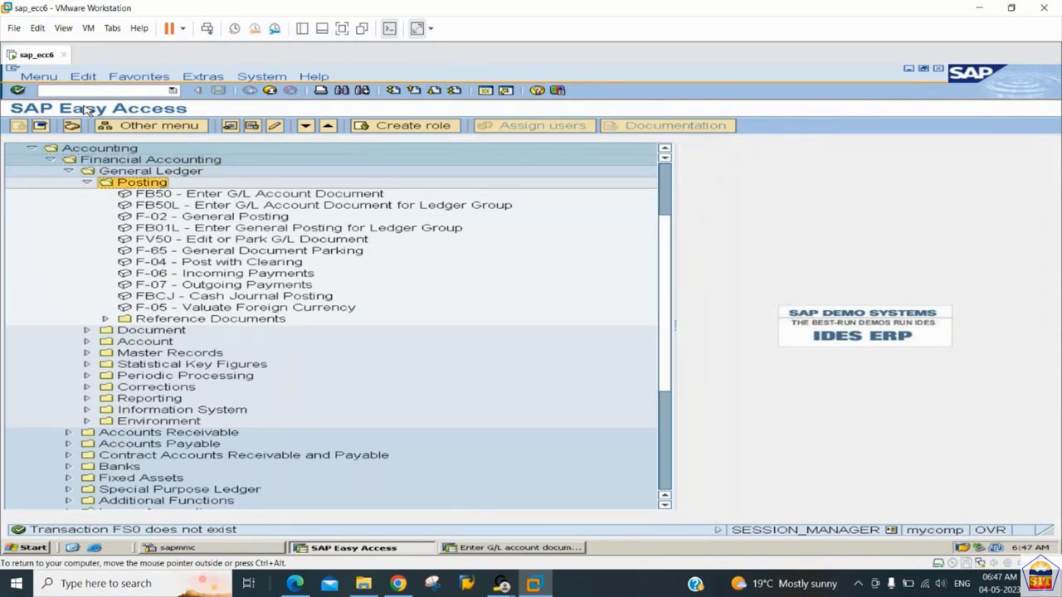
key(Left)
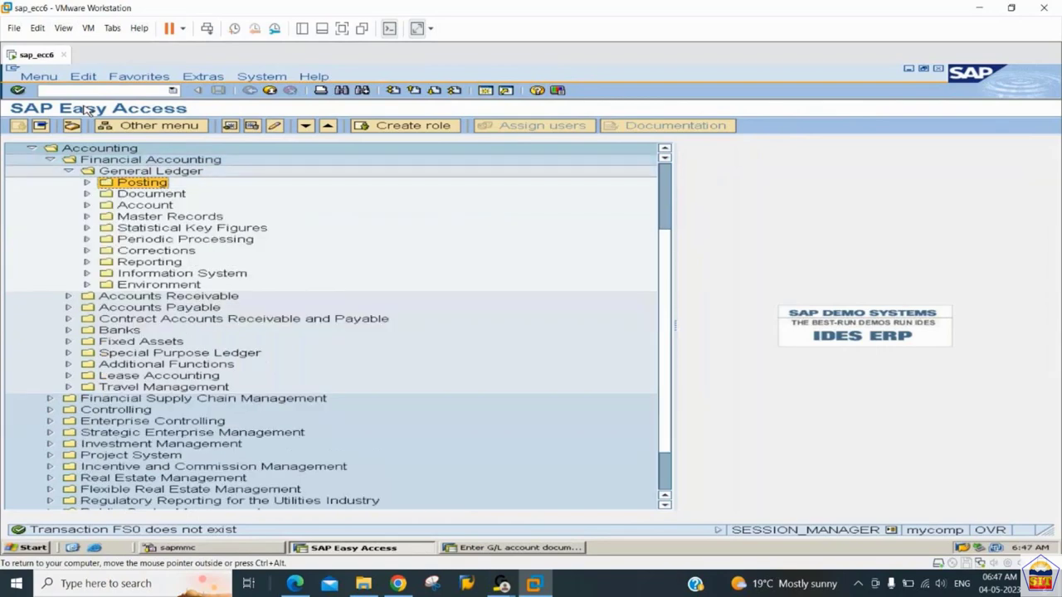
key(Down)
key(Down)
key(Down)
key(Right)
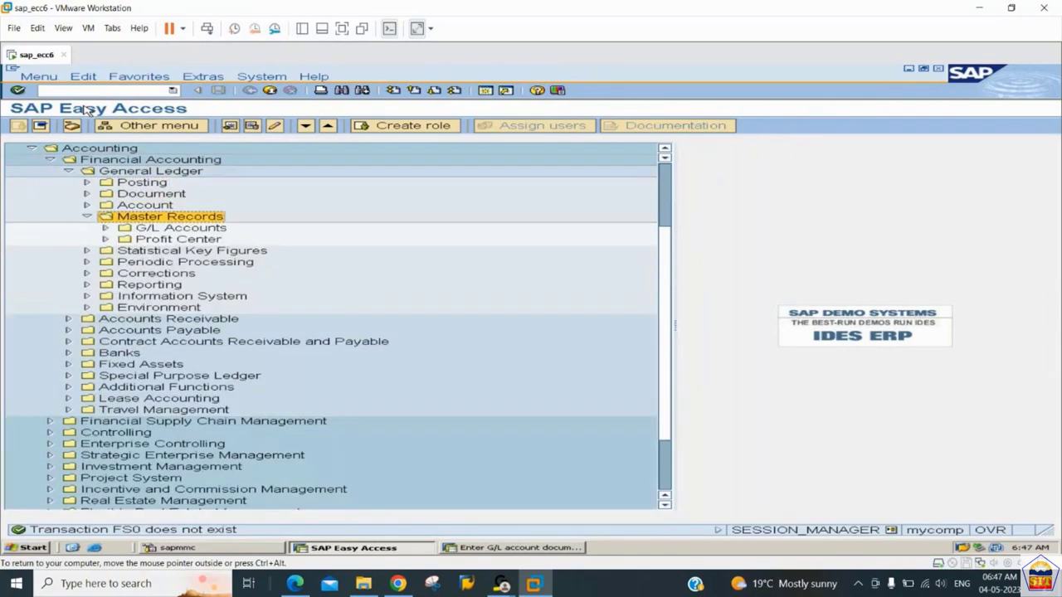
key(Down)
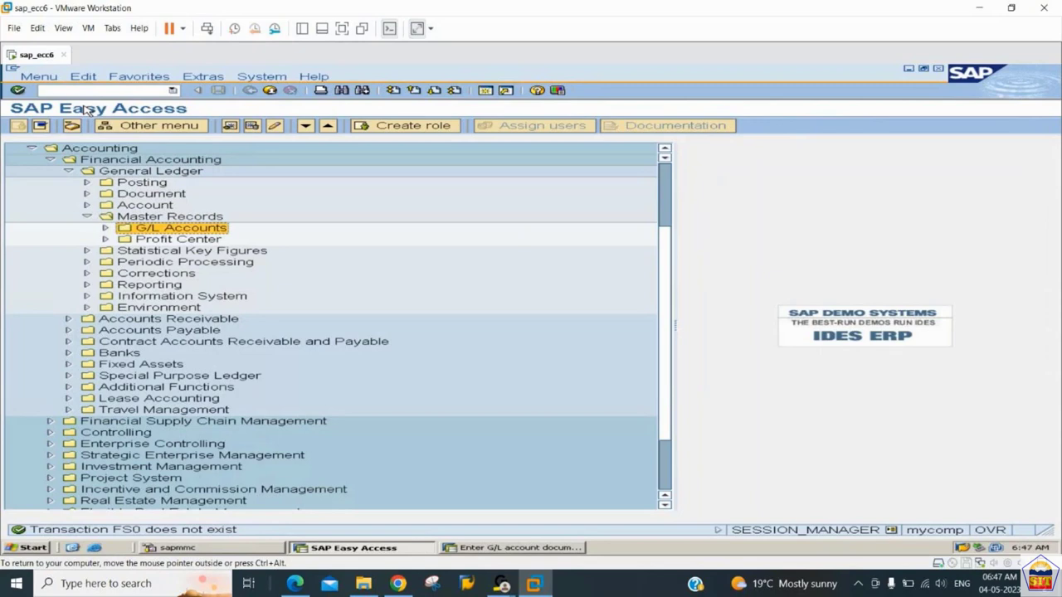
key(Right)
key(Down)
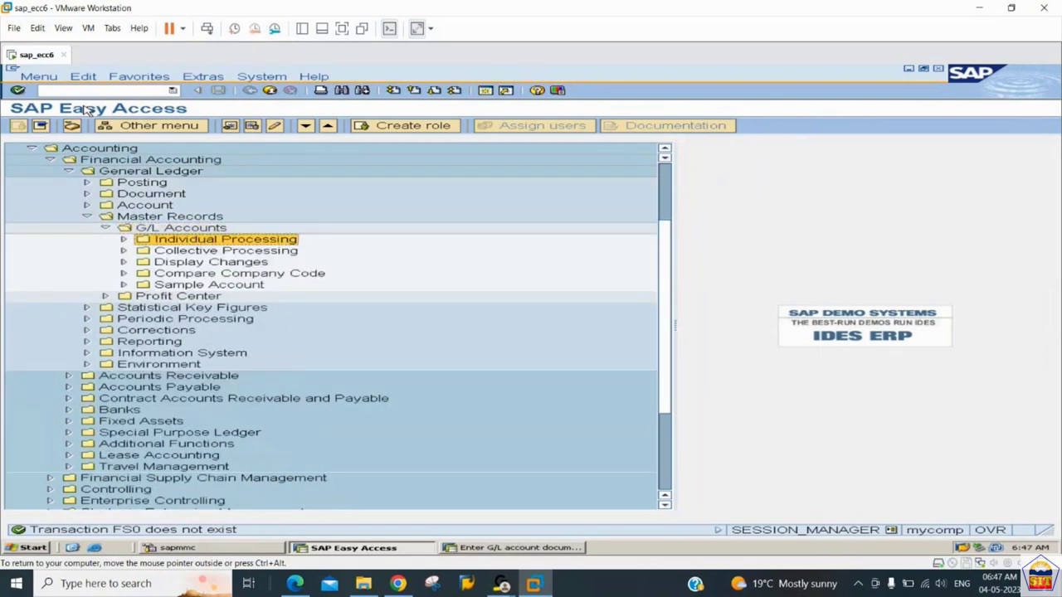
key(Right)
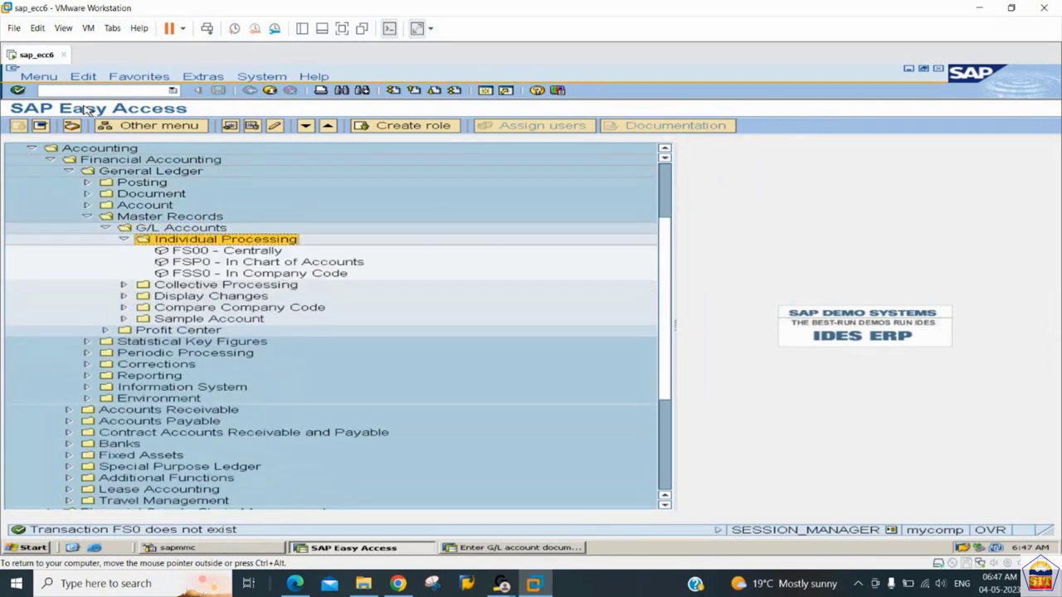
key(Down)
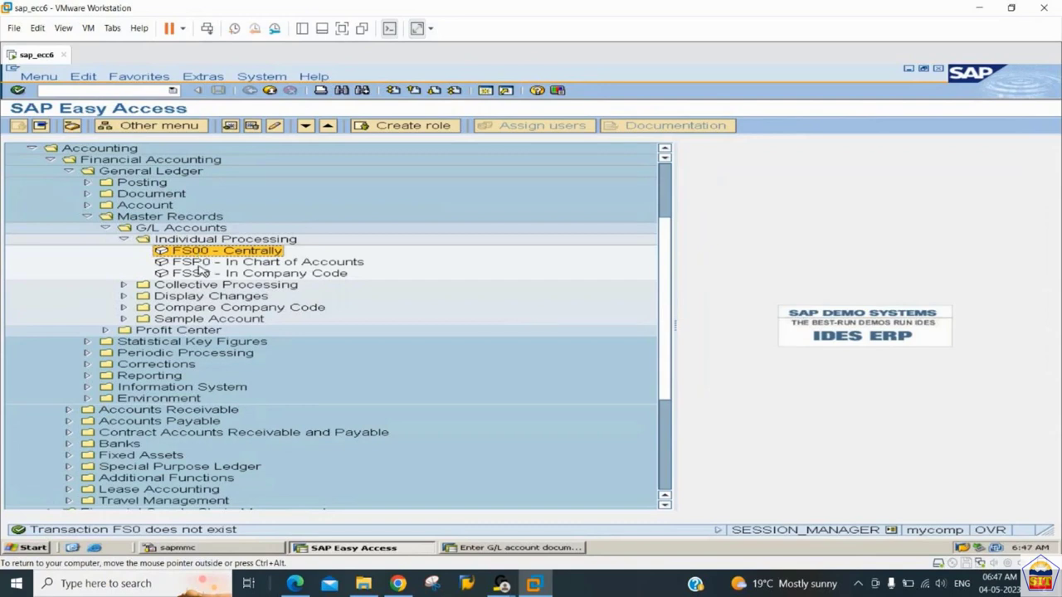
Contrast FSP0 (In Chart of Accounts) with FSS0 (In Company Code) G/L maintenance.
click(199, 265)
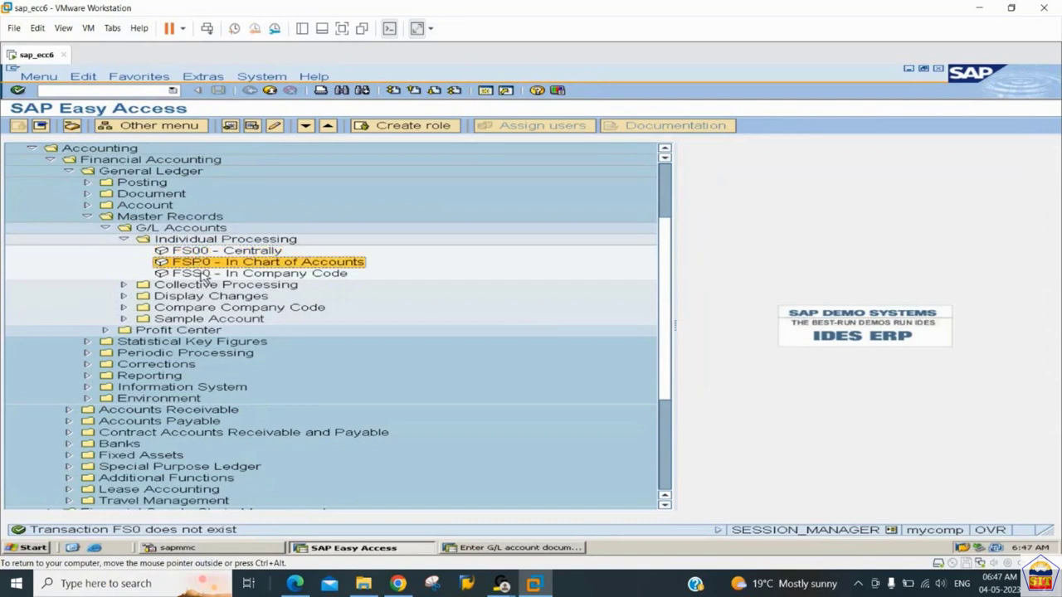
click(203, 274)
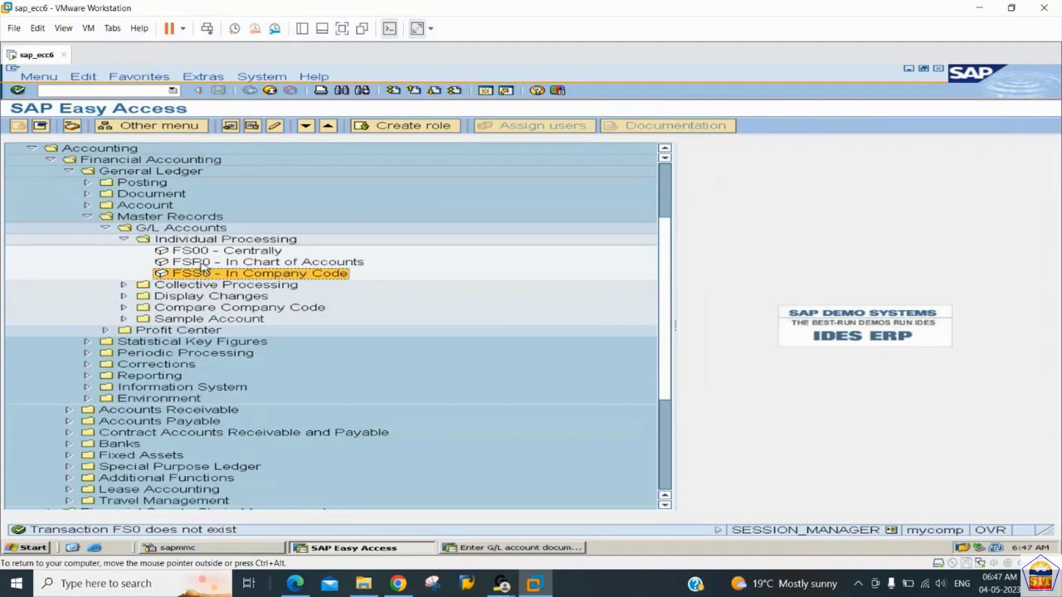
click(203, 264)
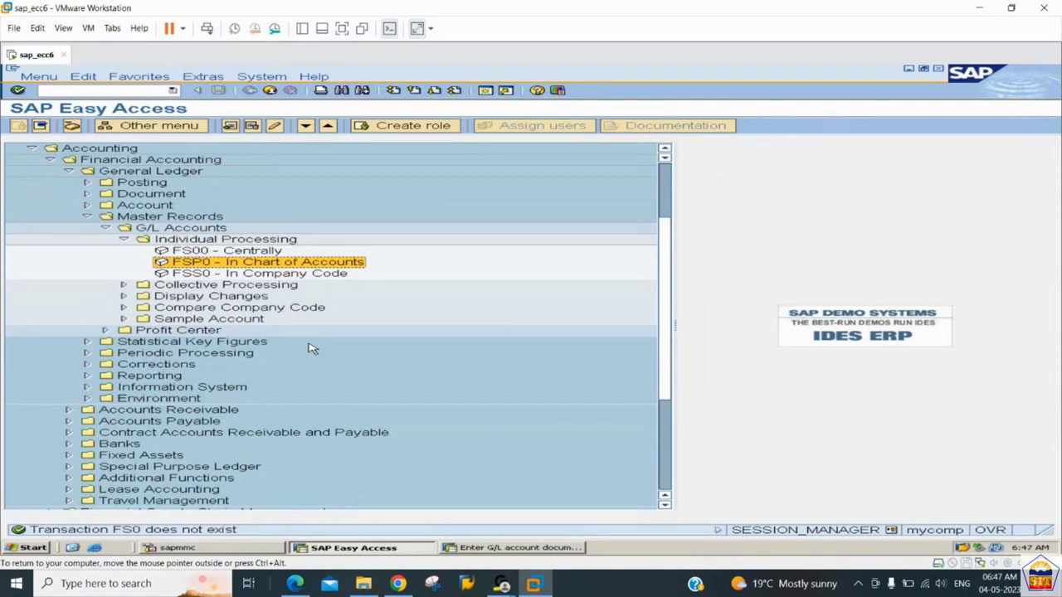
click(291, 277)
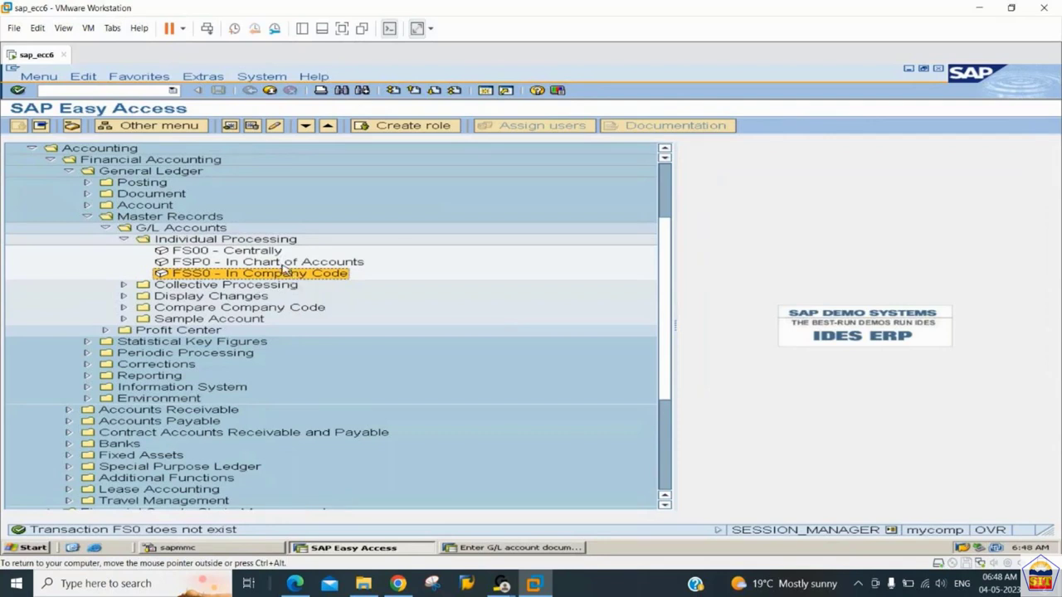
click(280, 264)
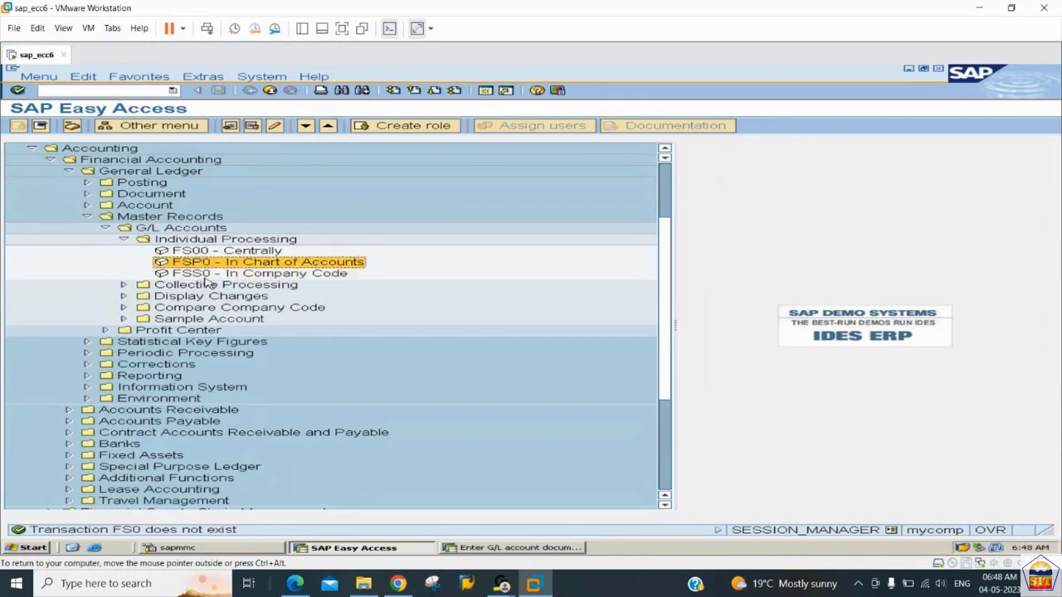
click(293, 277)
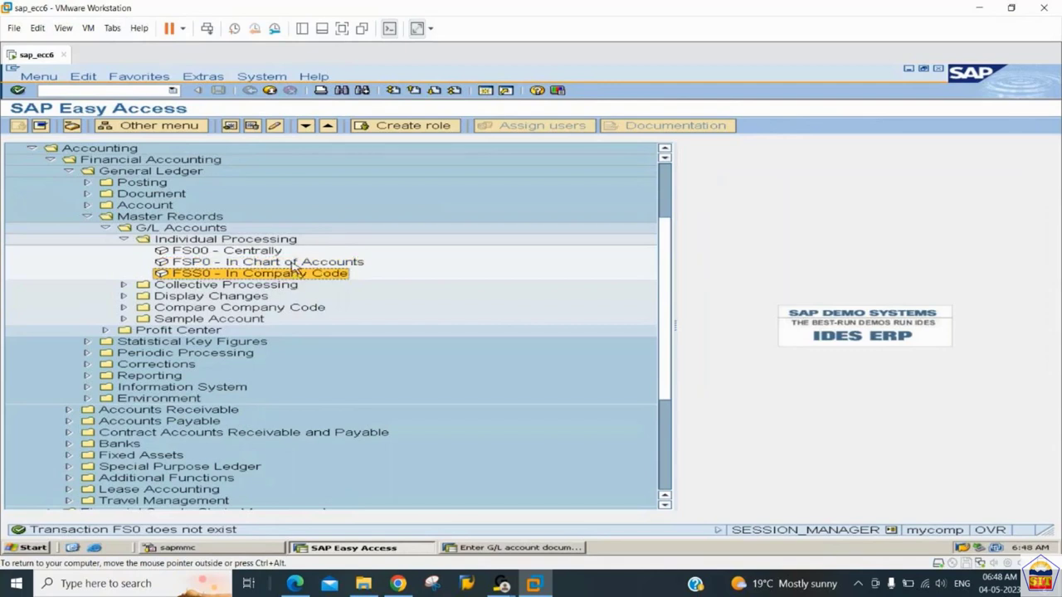
click(294, 264)
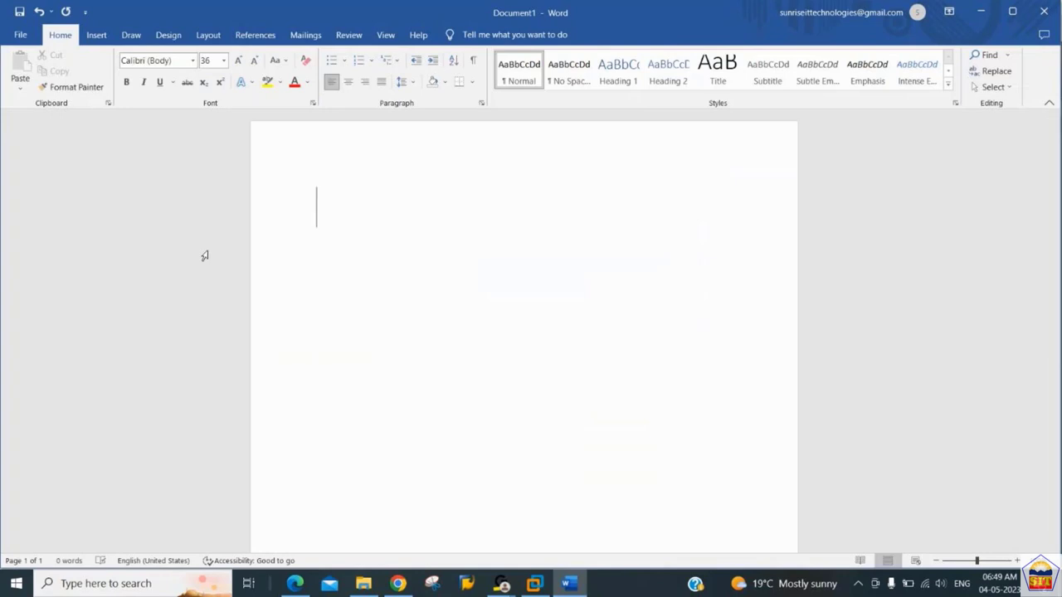
Type the notes heading '2233- Chart of Account'.
text(2233- Chart of Account)
key(Return)
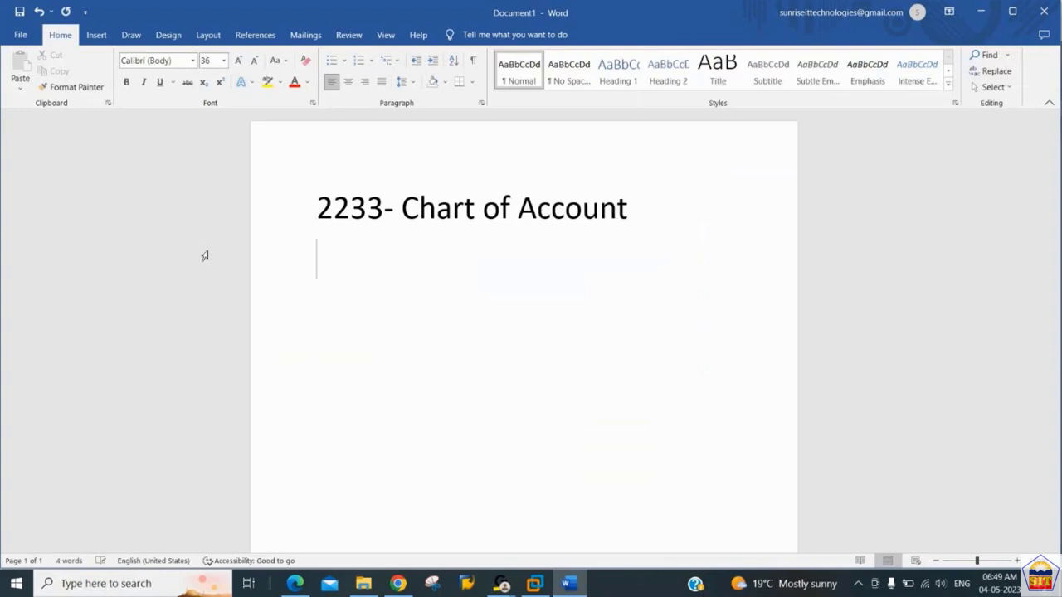
Type the tab-separated country row US, IN, AU, DE, UK.
text(US)
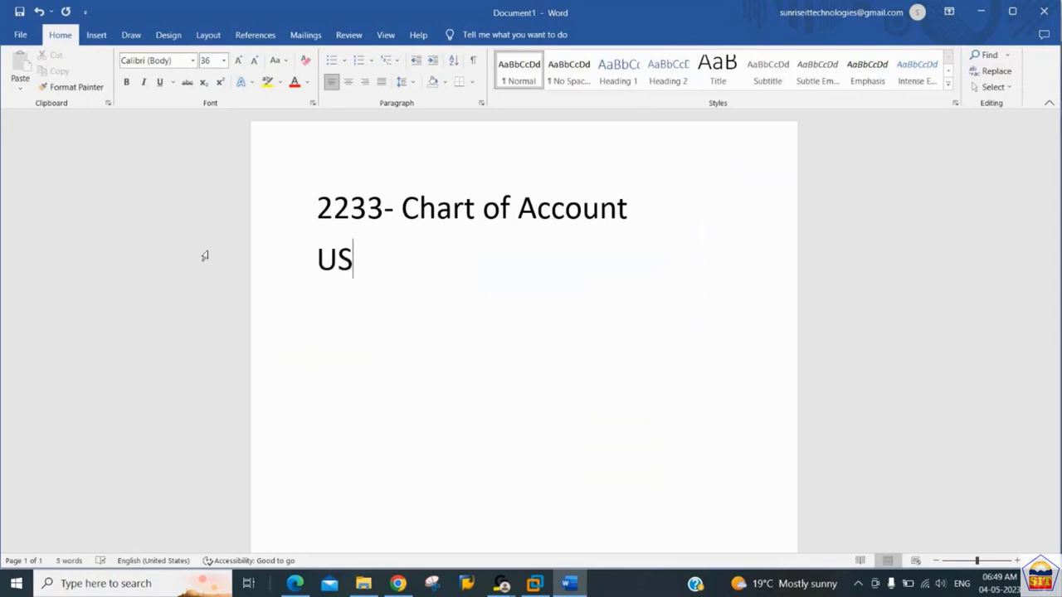
key(Tab)
key(Tab)
text(IN)
key(Tab)
key(Tab)
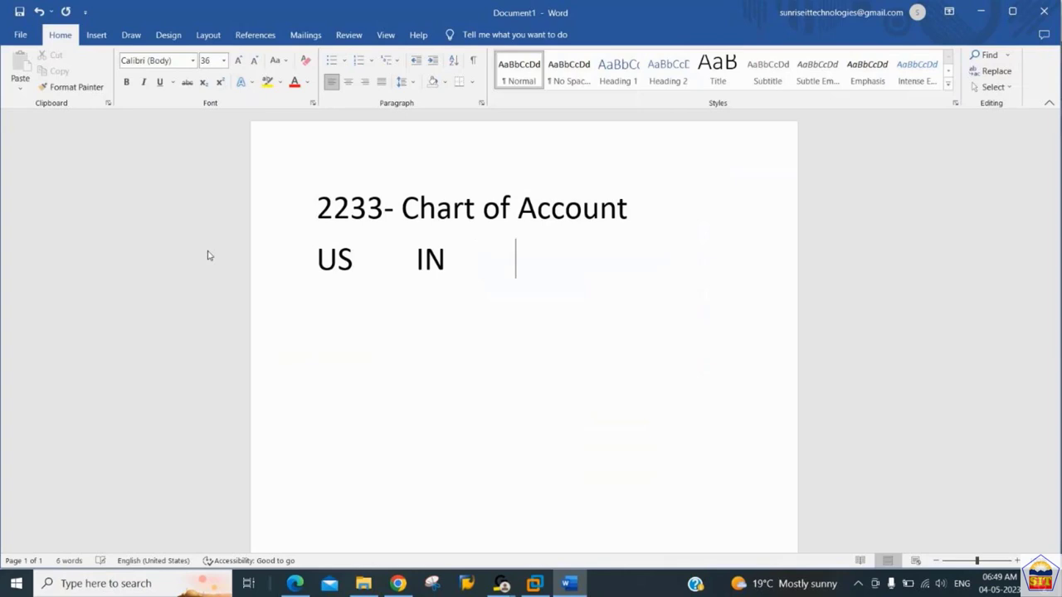
text(AU)
key(Tab)
key(Tab)
text(DE)
key(Tab)
key(Tab)
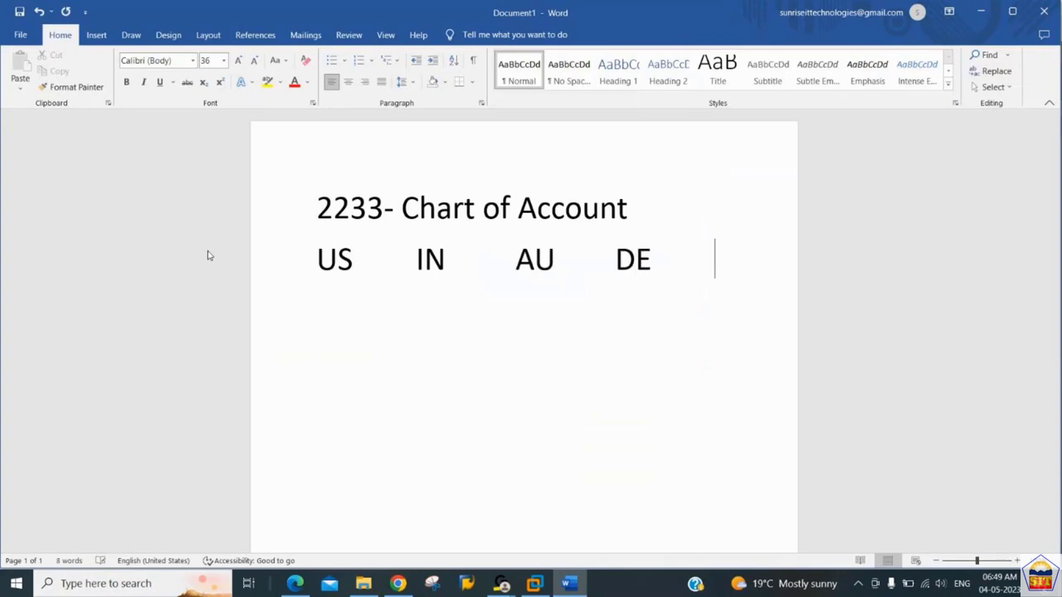
key(Return)
text(UK)
key(ctrl+z)
text(UK)
key(Return)
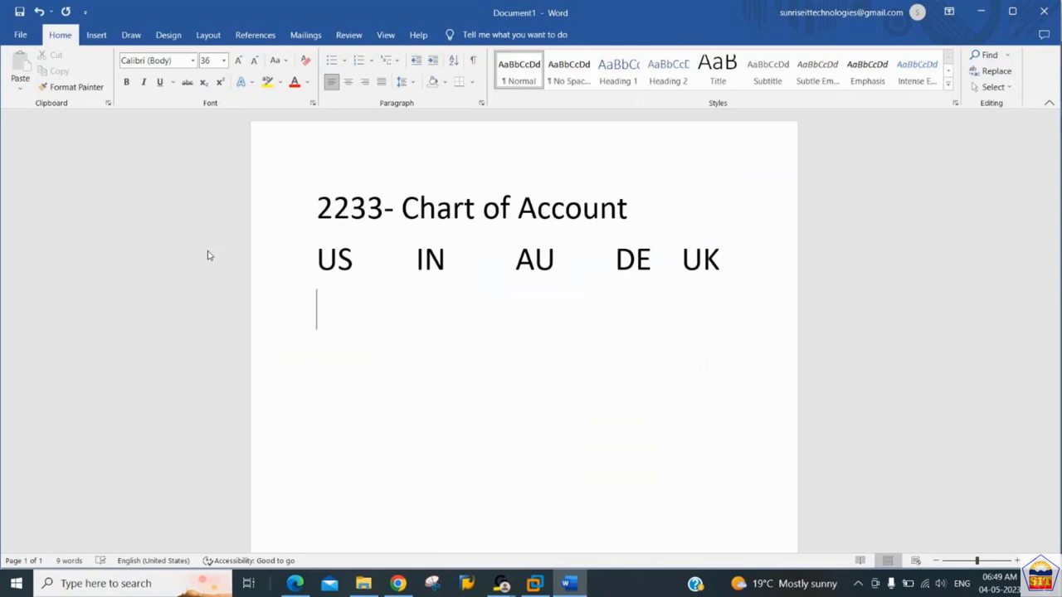
Insert a blank line above the country row.
key(Up)
key(Return)
key(Up)
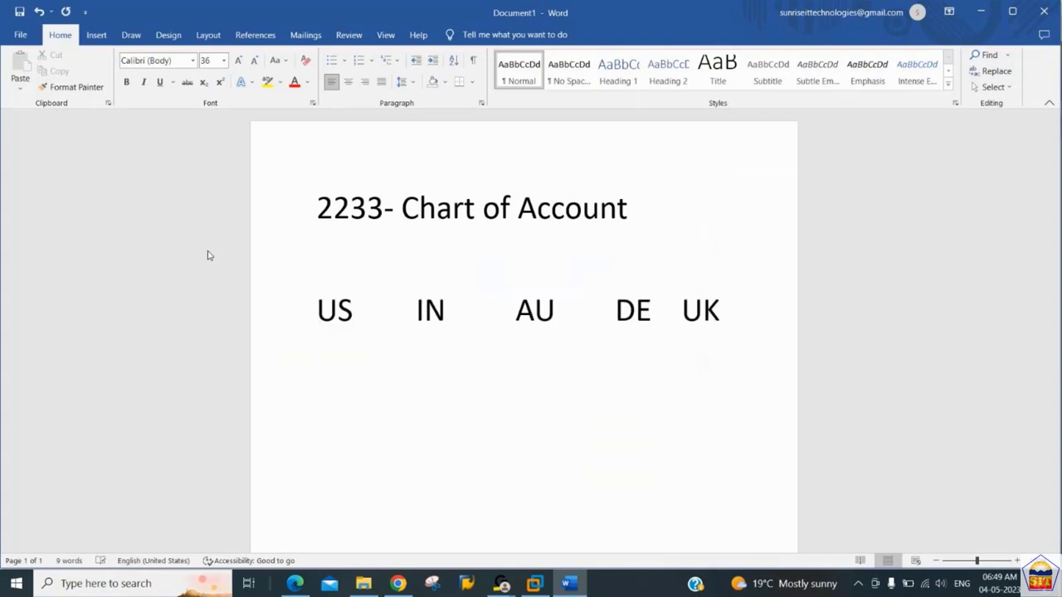
Type the tab-separated company codes 1000, 2000, 3000 and 4000 above the countries.
text(1000)
key(Tab)
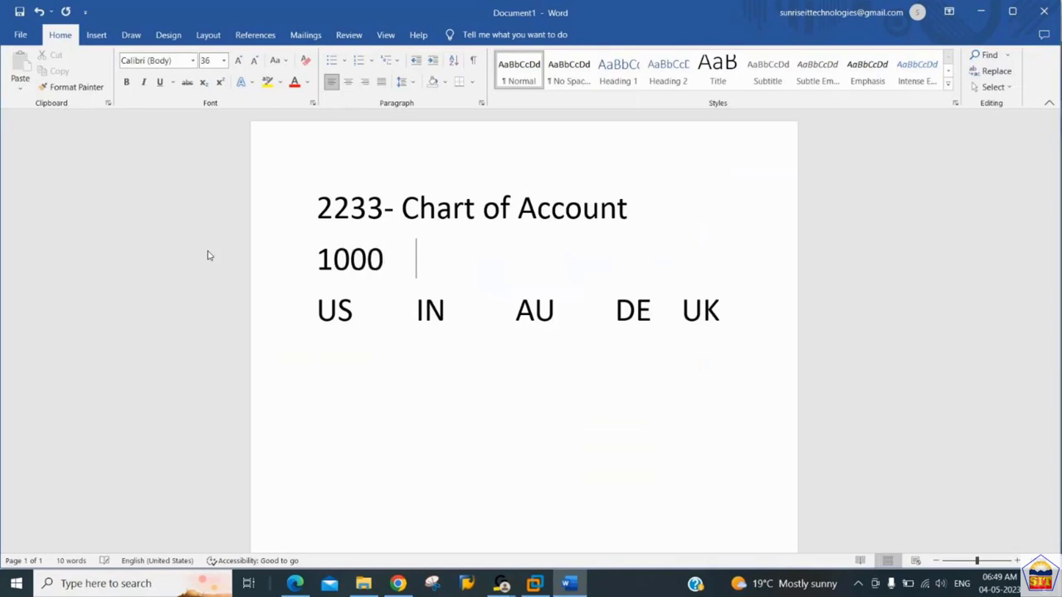
text(200)
key(Tab)
key(Tab)
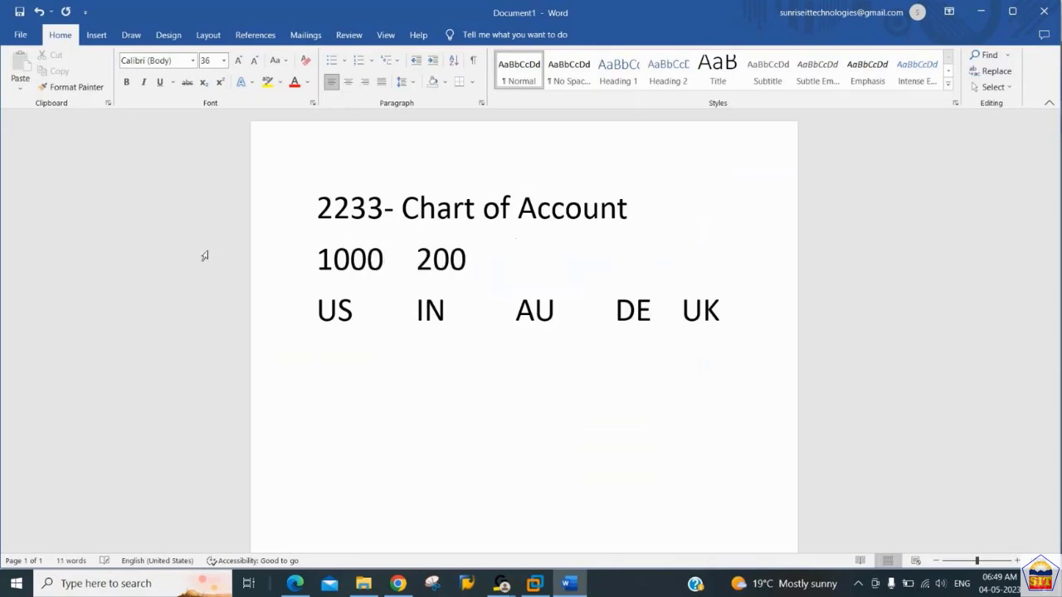
key(BackSpace)
text(0)
key(Tab)
text(3000)
key(Tab)
text(4000)
Push the country row down and realign 3000 and 4000 above AU and DE.
key(Return)
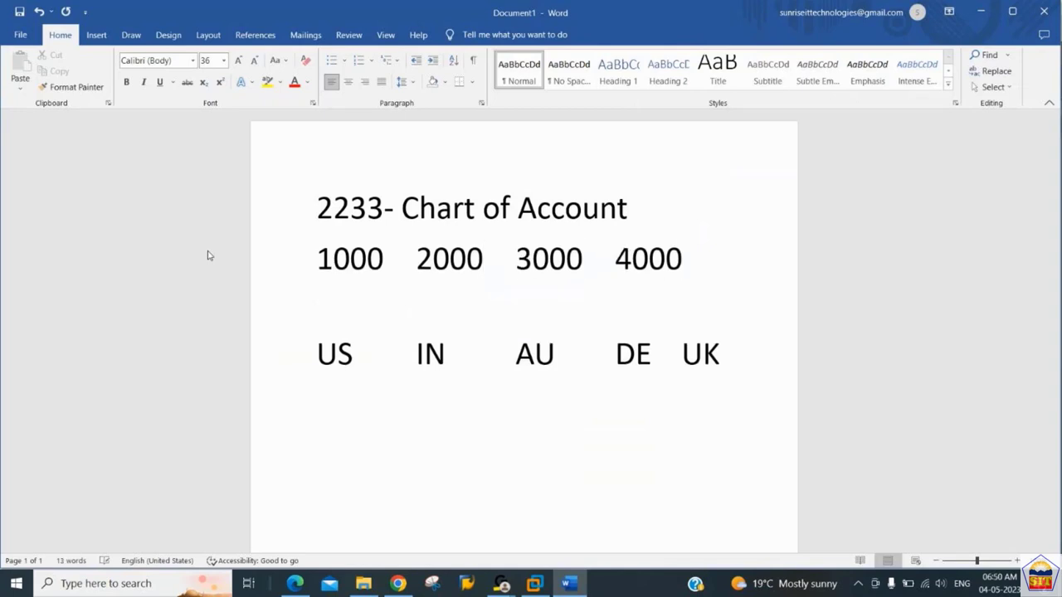
key(Down)
key(Up)
key(Left)
key(Left)
key(Left)
key(Left)
key(Left)
key(Left)
key(Left)
key(Left)
key(Left)
key(Left)
key(Left)
key(Left)
key(Left)
key(Left)
key(Left)
key(Left)
key(Left)
key(Left)
key(Left)
key(shift+Down)
key(shift+Down)
key(shift+Down)
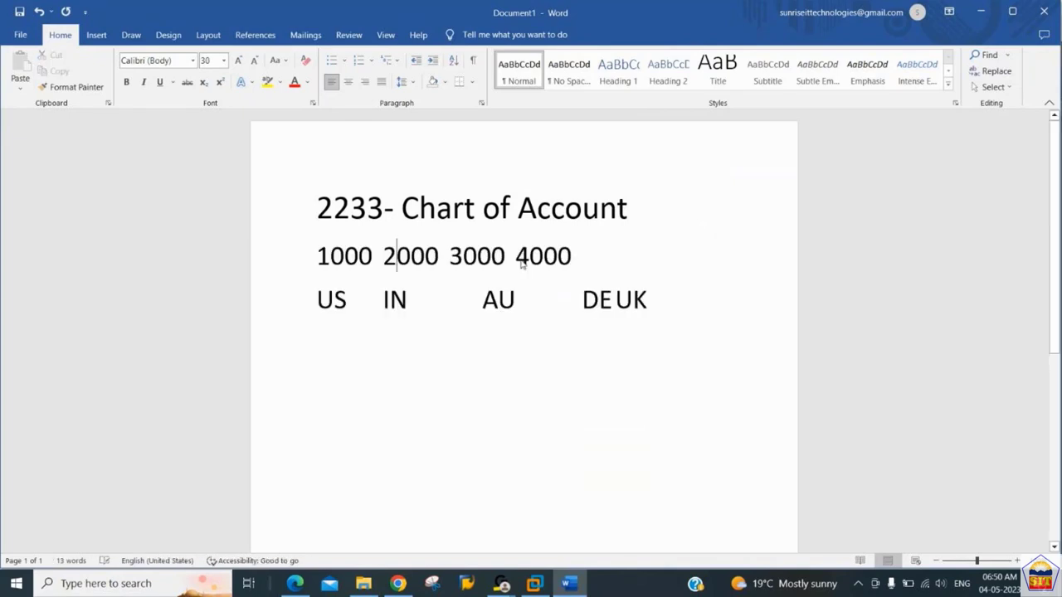
key(Right)
key(Right)
key(Right)
key(Right)
key(Tab)
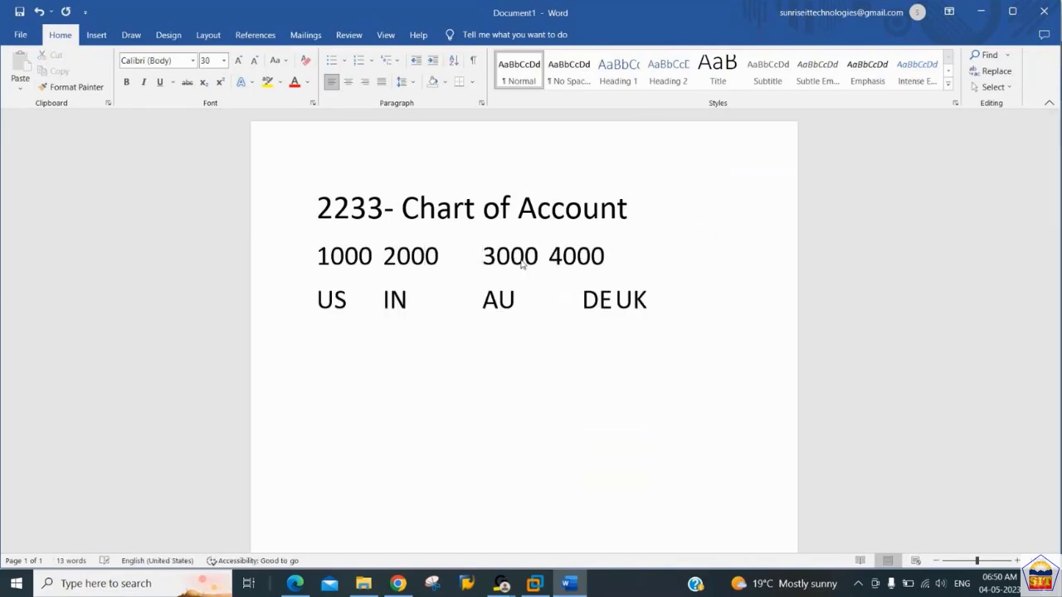
key(BackSpace)
key(Right)
key(Right)
key(Right)
key(Right)
key(Right)
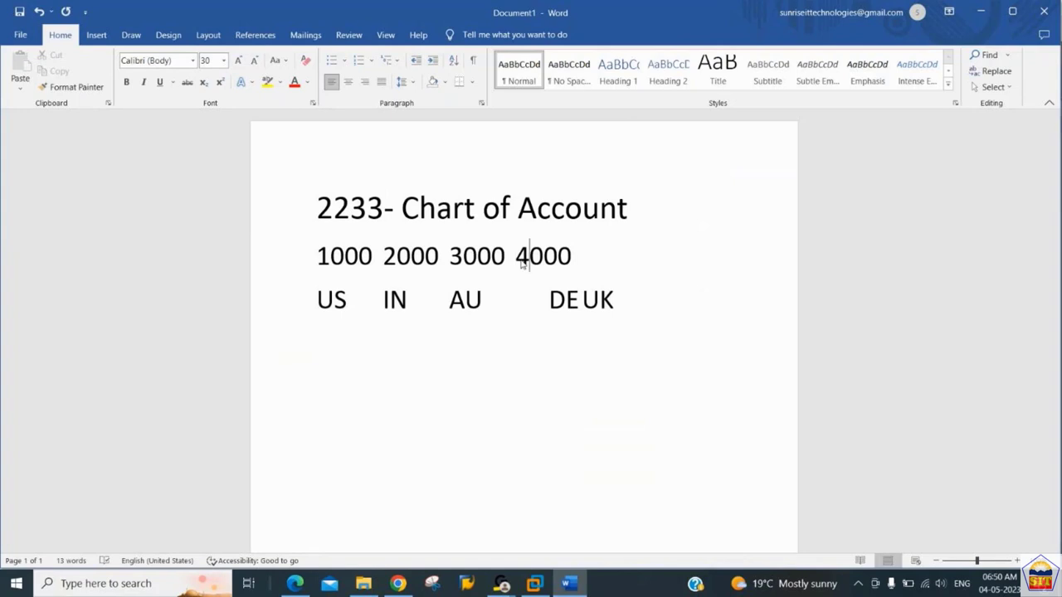
key(Tab)
Shift UK into its own column, add 5000 above it, and leave a blank line under the heading.
key(Down)
key(Right)
key(Right)
key(Tab)
key(Tab)
key(Up)
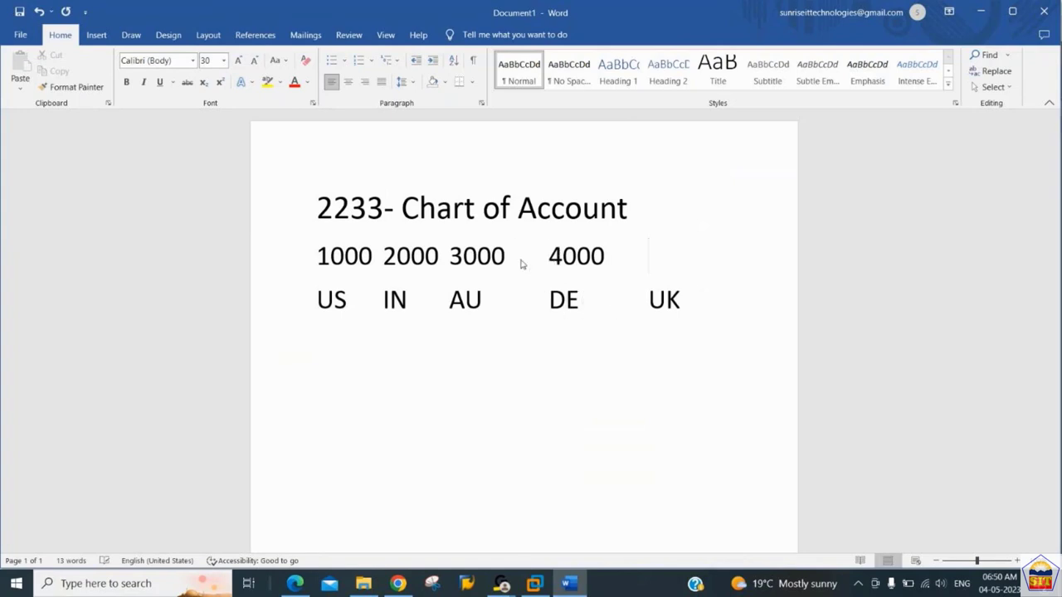
text(5000)
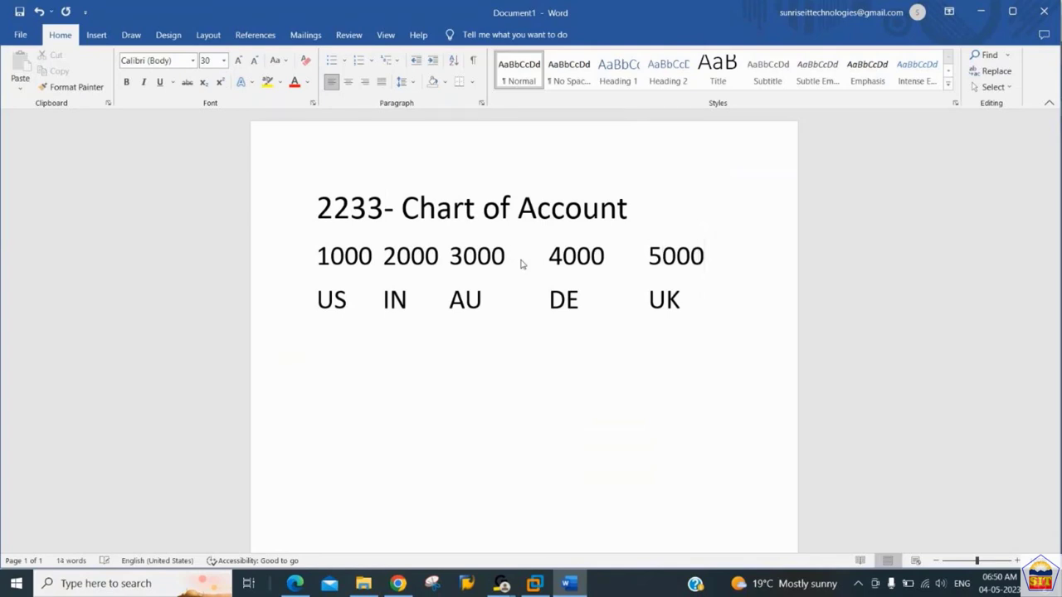
key(Up)
key(Return)
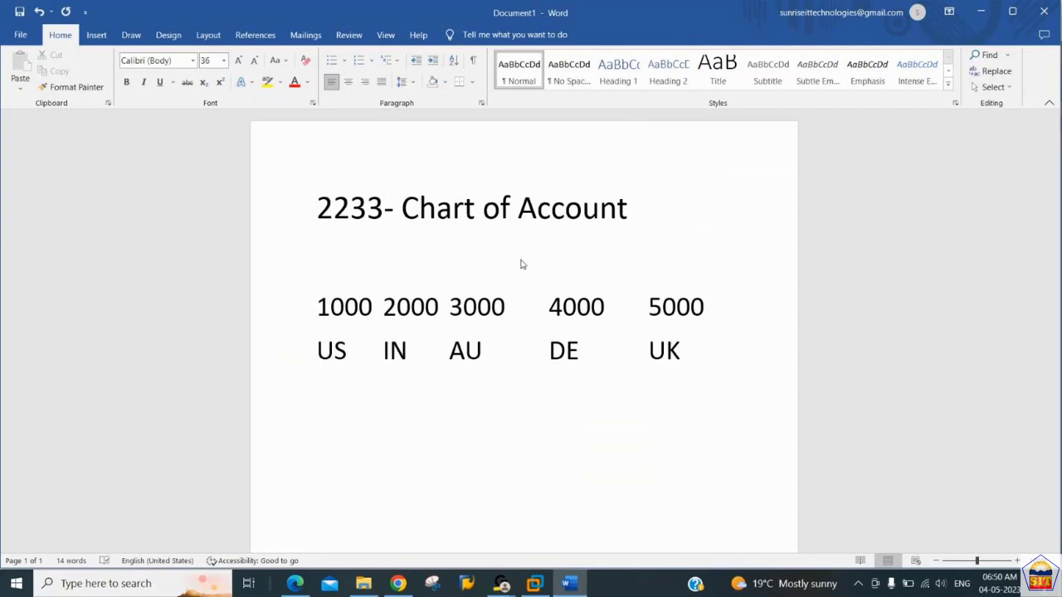
Type 2233 under the heading and start the currency row with USD, INR, AUD.
text(2233)
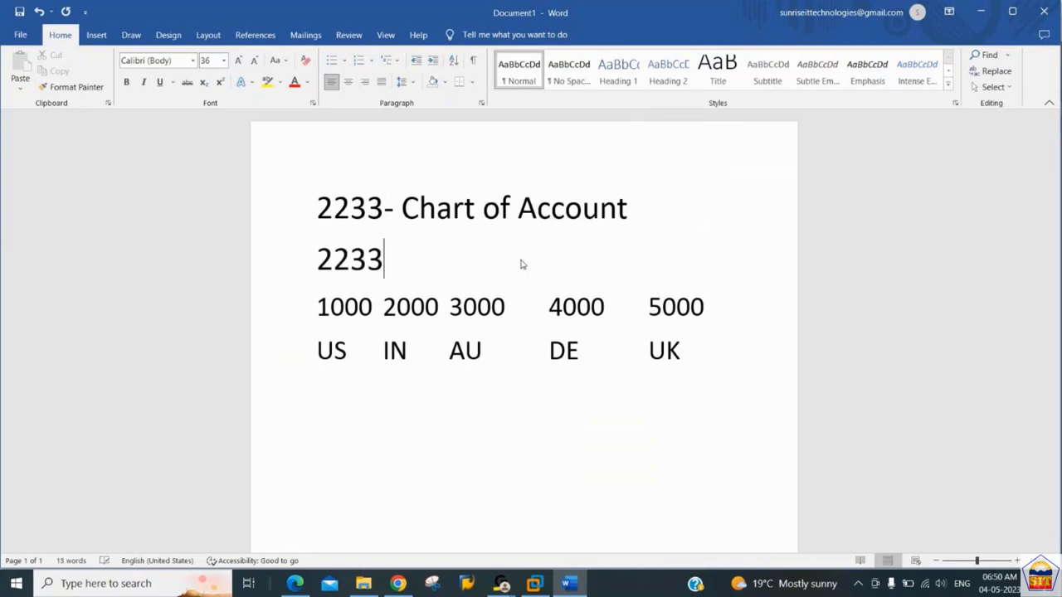
key(Down)
key(Down)
key(Down)
text(USD INR)
key(Tab)
key(Tab)
key(BackSpace)
text(AUD)
Finish the currency row with EUR and GBP under DE and UK, then start a new line.
key(Tab)
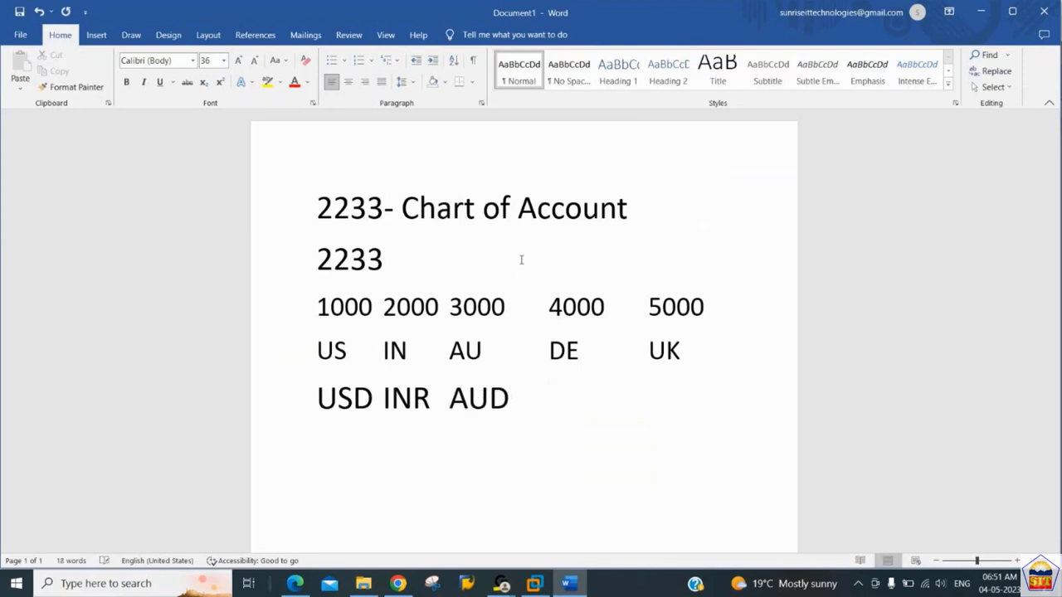
text(EUR)
key(Tab)
text(GBP)
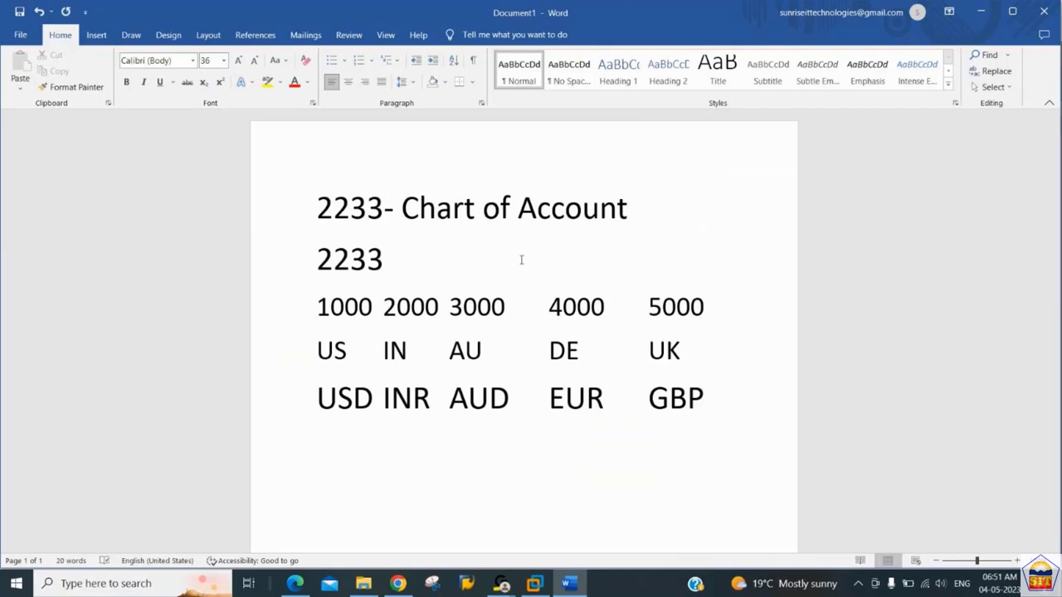
key(Up)
key(Down)
key(Return)
key(Return)
List the G/L account attributes 'A/c Group', 'Type of A/c (P&L/BS)' and 'Text' on separate lines.
text(Ag)
text(/c )
text(Group)
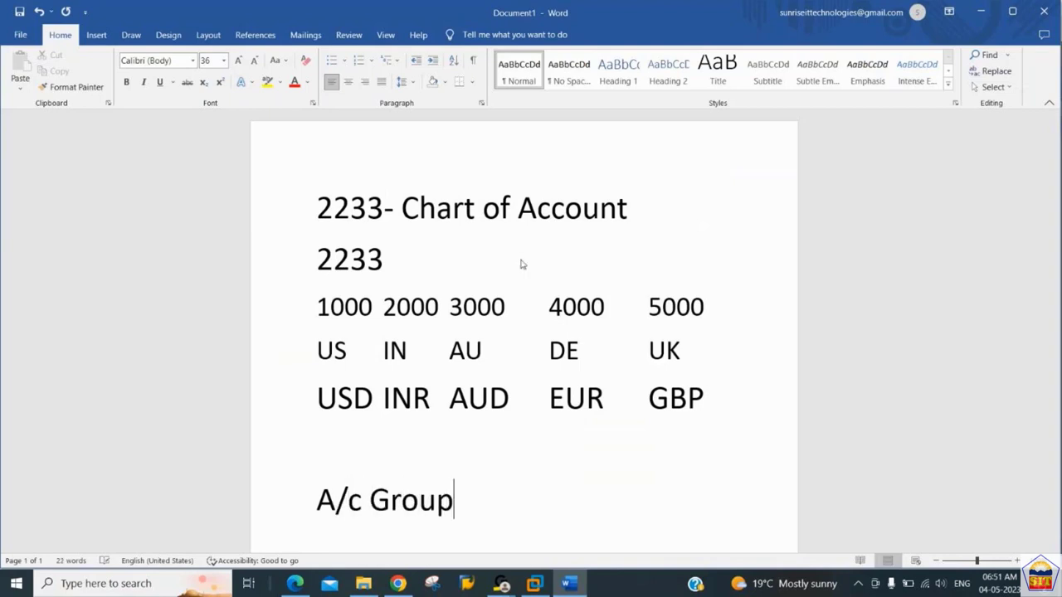
key(Return)
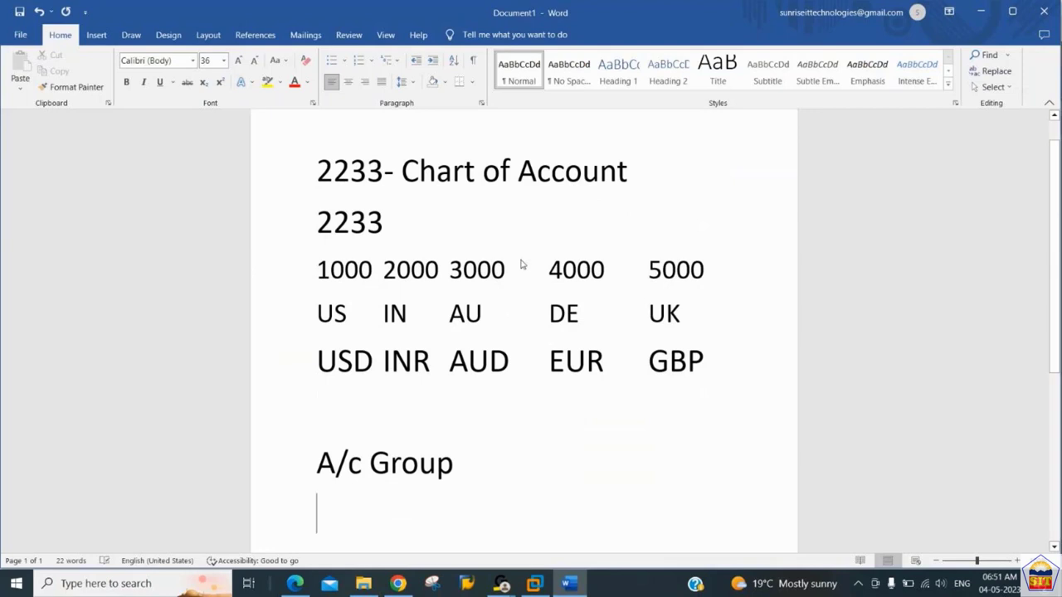
text(T)
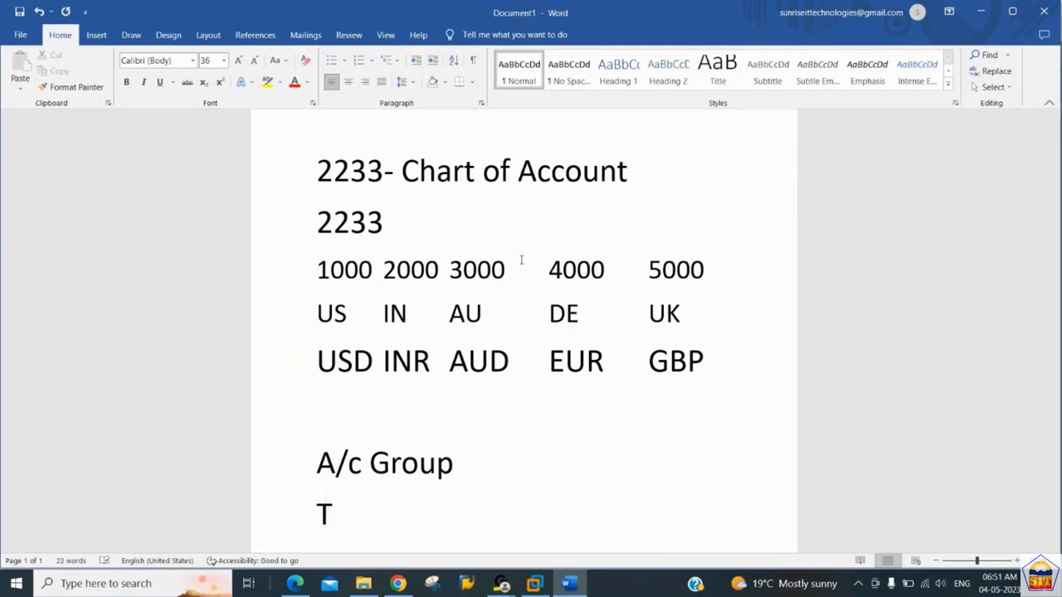
text(ype of A/c)
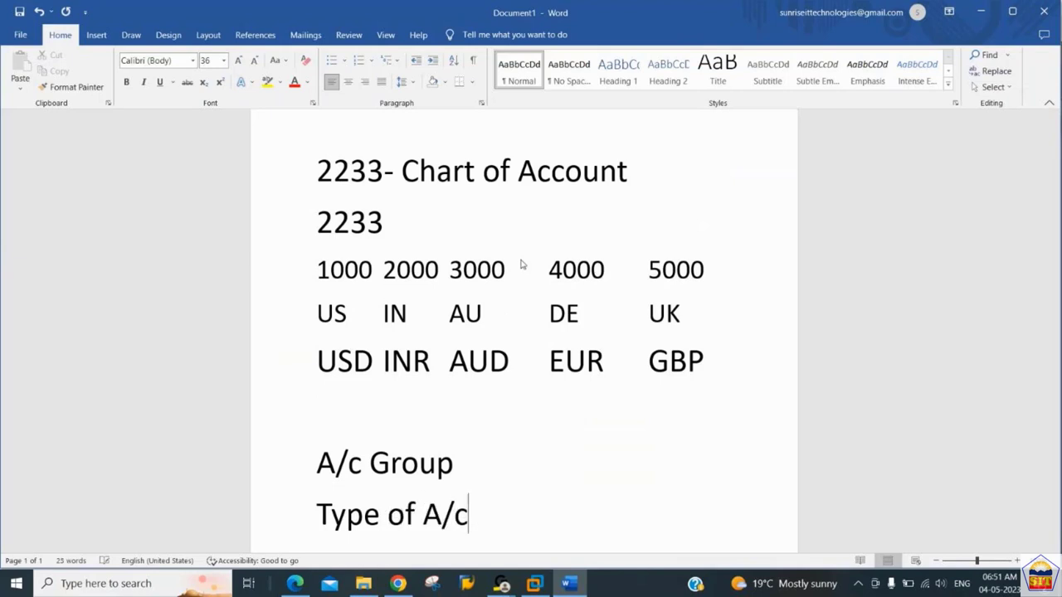
text( (P&L)
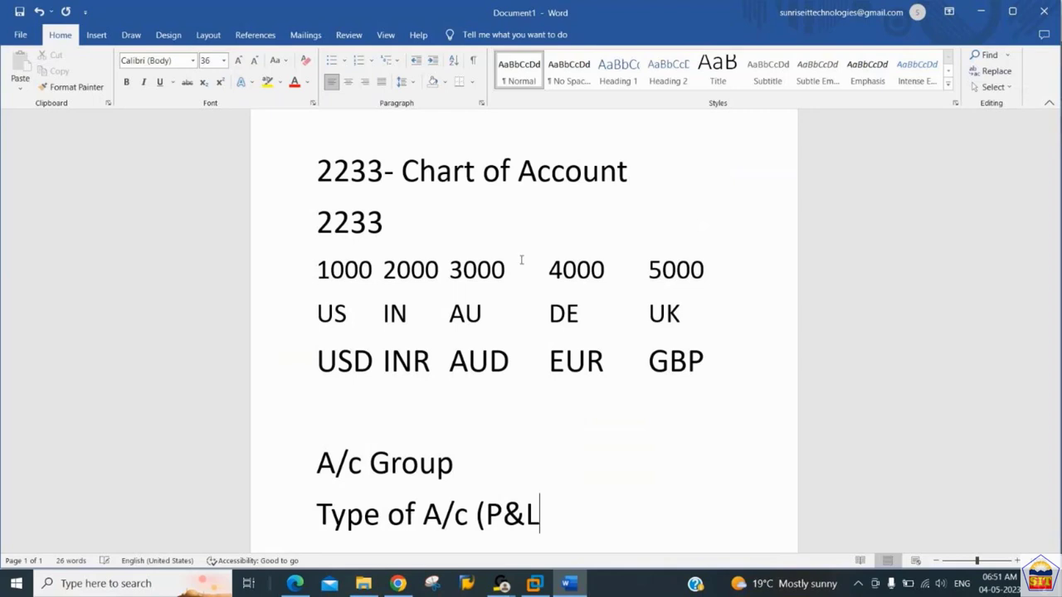
text(/BS))
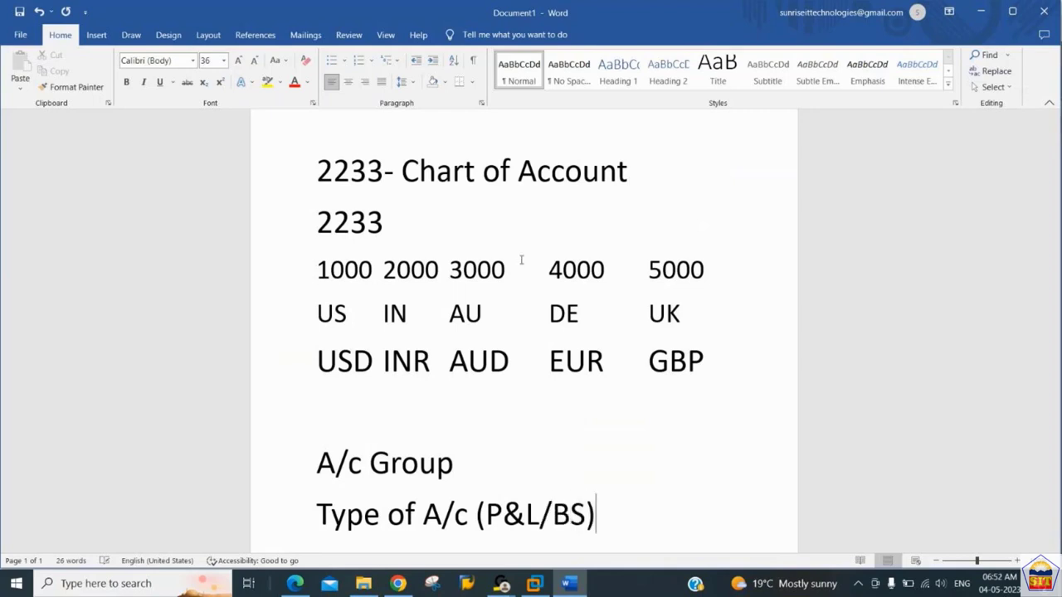
key(Return)
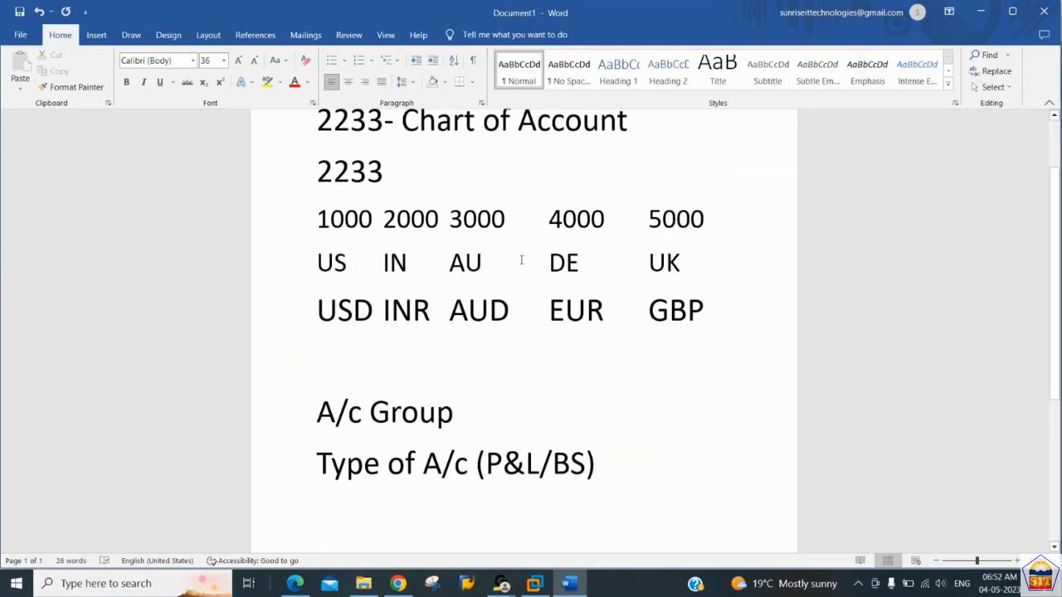
text(Text)
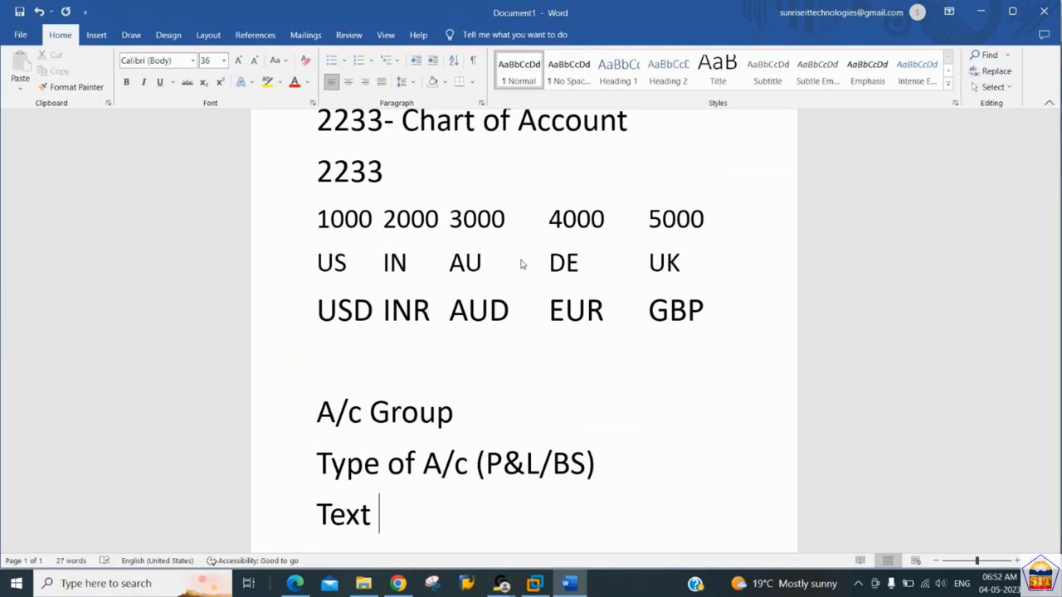
Review the company code and country rows, then add an empty line below Text.
key(shift+Up)
key(shift+Up)
key(shift+Up)
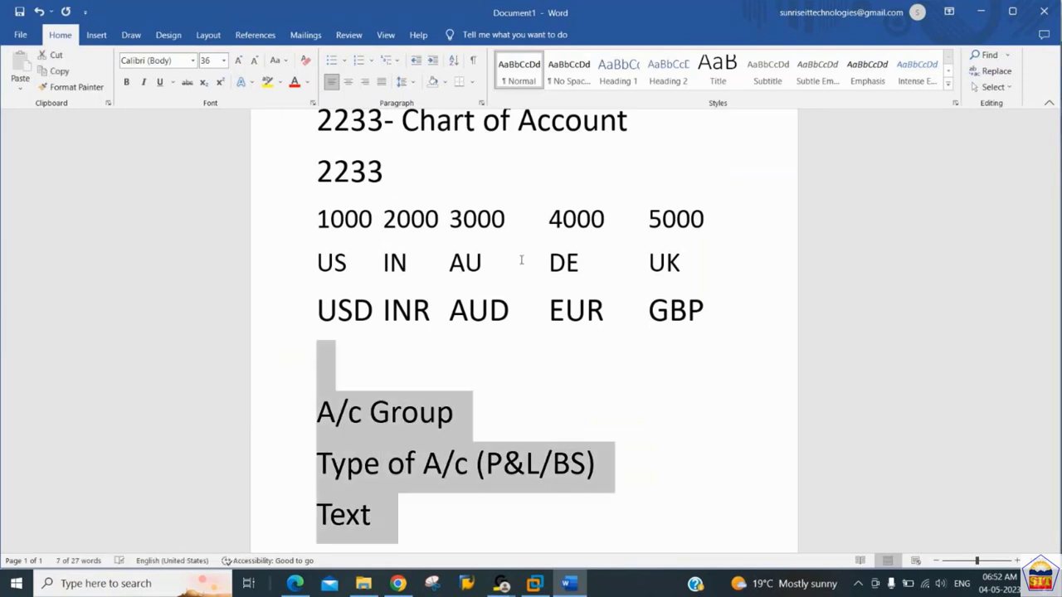
key(Up)
key(Up)
key(Up)
key(Left)
key(Left)
key(Left)
key(Left)
key(shift+Down)
key(Down)
key(Down)
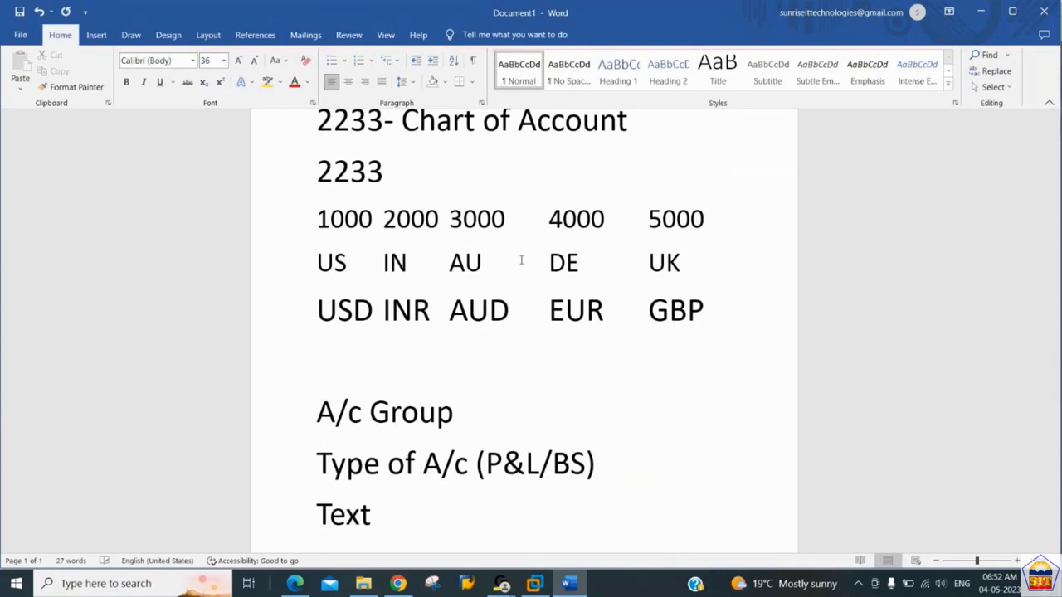
key(Up)
key(Up)
key(Right)
key(Right)
key(Right)
key(Right)
key(Right)
key(Right)
key(Right)
key(Right)
key(Right)
key(Right)
key(Right)
key(Left)
key(Left)
key(Right)
key(Right)
key(Right)
key(Right)
key(Right)
key(Left)
key(Down)
key(Down)
key(Down)
key(Down)
key(Down)
key(Up)
key(Up)
key(Up)
key(Up)
key(Down)
key(Down)
key(Down)
key(Down)
key(Return)
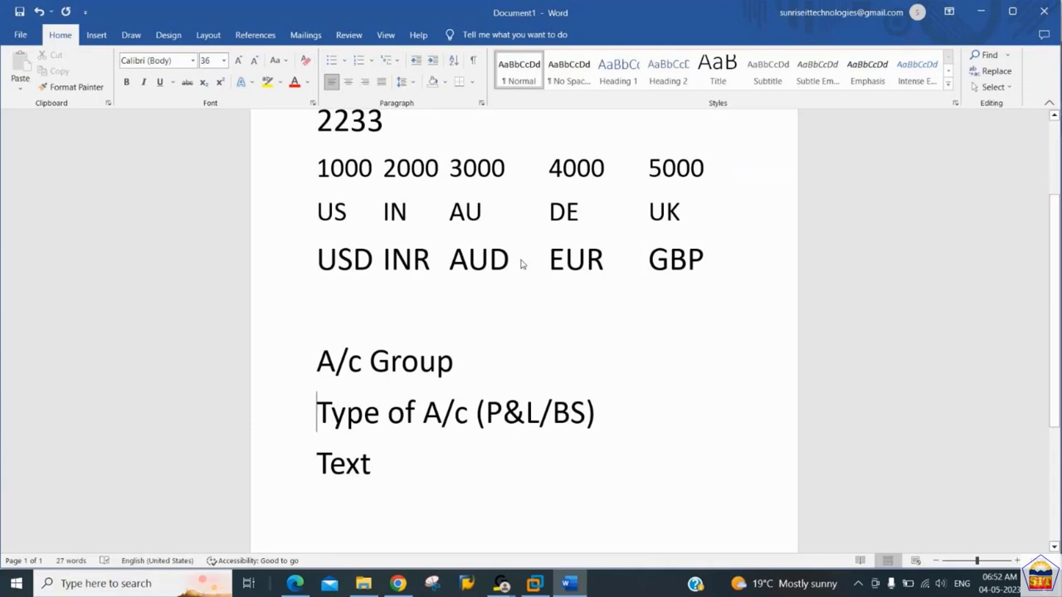
Restore the bold 'Chart of Account:-' and 'CoCode :-' headings and start a new line.
key(ctrl+y)
key(ctrl+y)
key(Left)
text(:-)
key(Down)
key(Down)
key(Down)
key(Down)
text(:-)
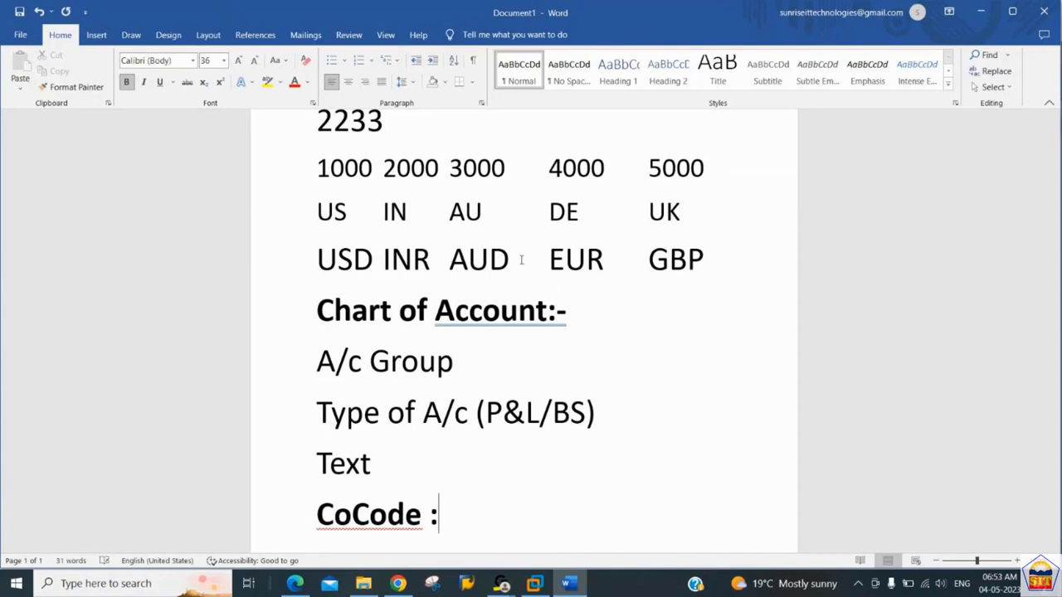
key(Return)
Turn off bold and begin the CoCode field list with 'Currency, Tax, Line Items'.
text(Curr)
key(BackSpace)
key(BackSpace)
key(BackSpace)
key(BackSpace)
key(ctrl+b)
text(Currency, Tax,)
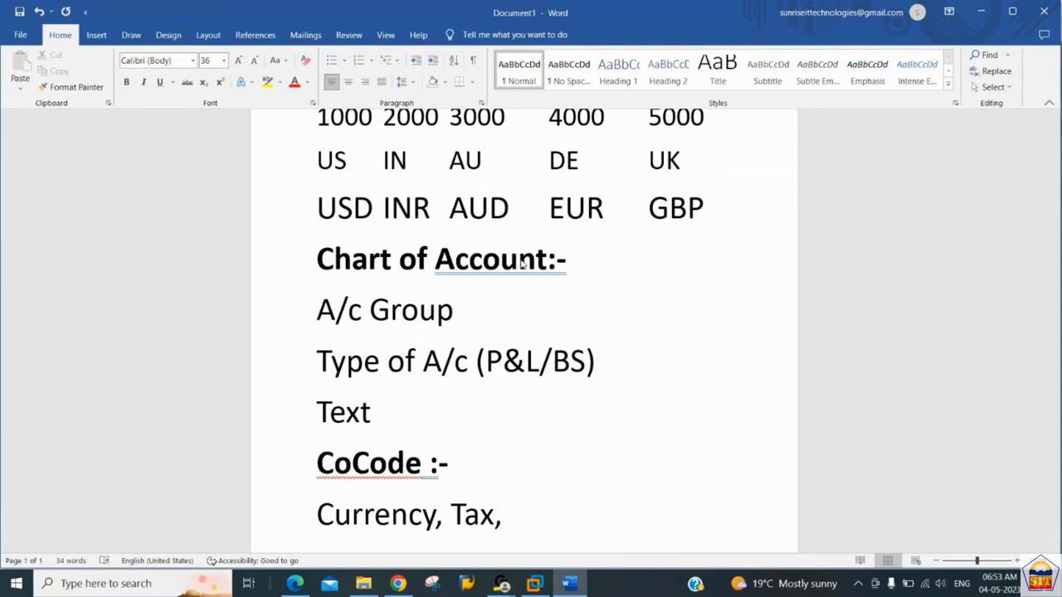
text(Line Ites)
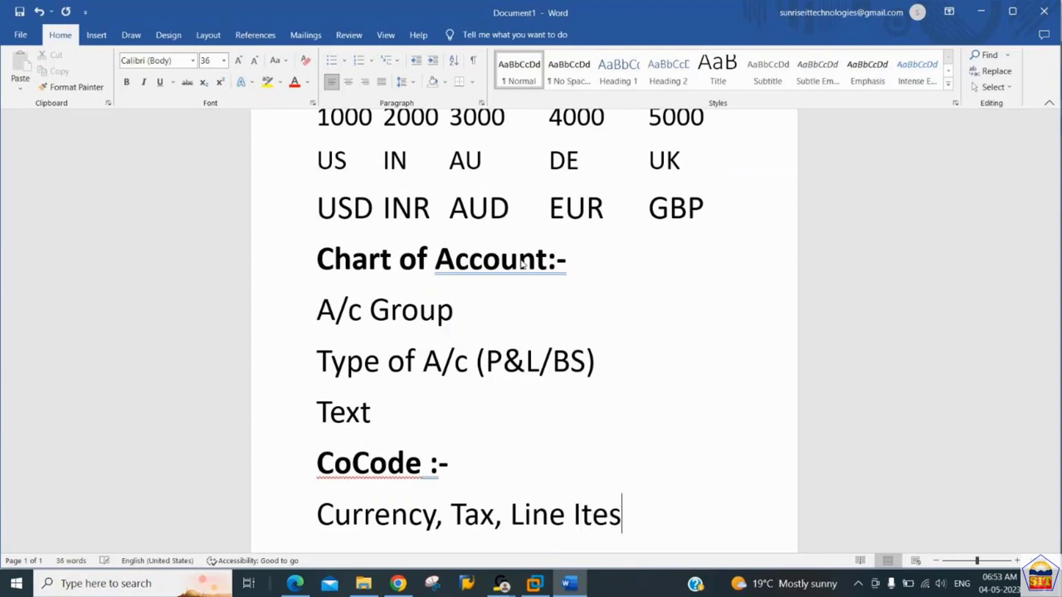
key(BackSpace)
text(ms/)
key(BackSpace)
Finish the list with 'Open Item Management, Sort Key, Field Status Groups'.
text(,)
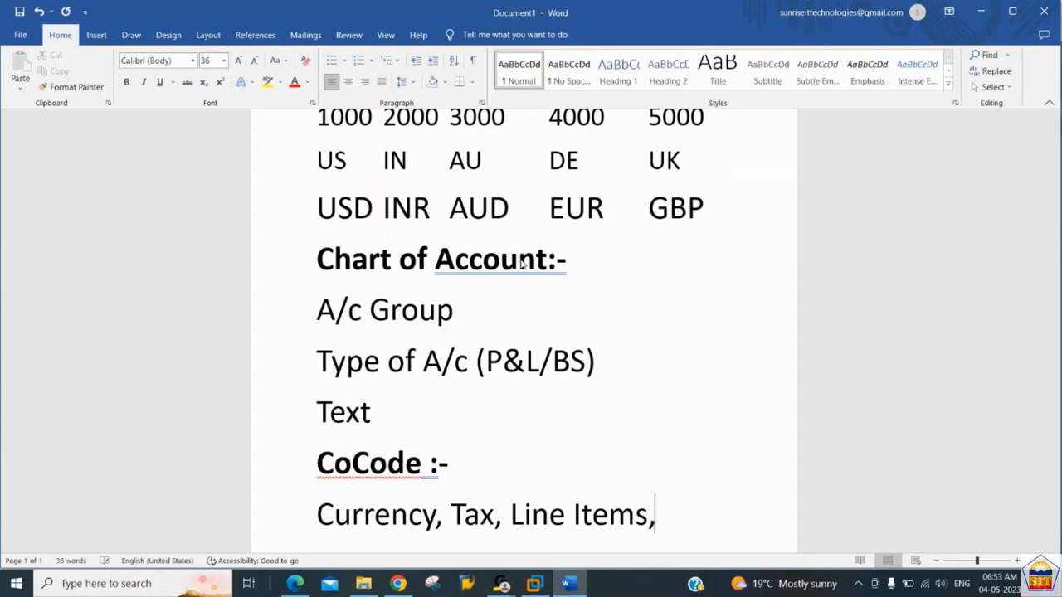
text( OPen)
key(BackSpace)
key(BackSpace)
key(BackSpace)
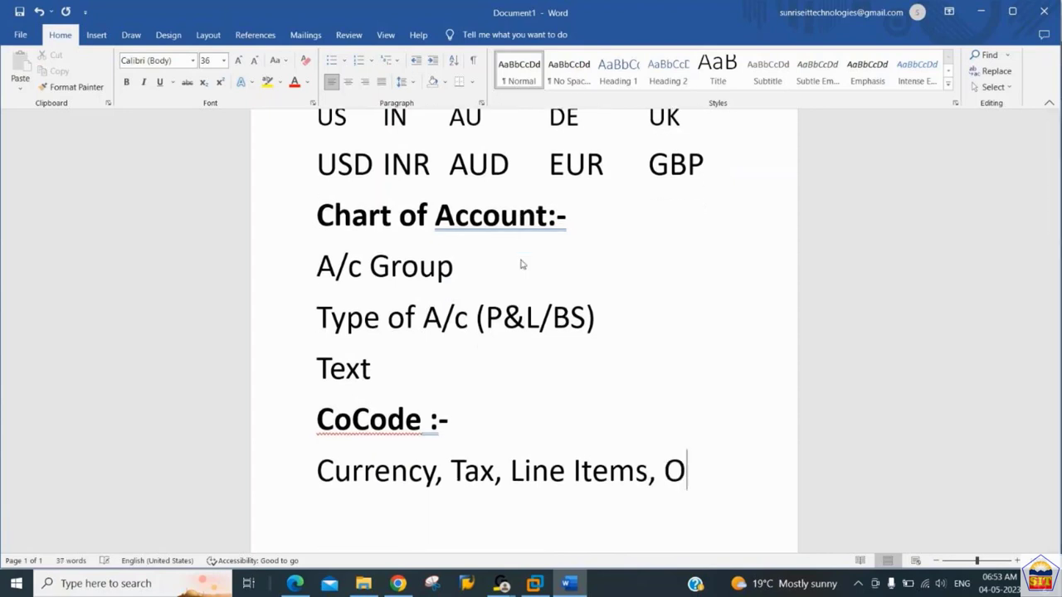
text(ope)
key(BackSpace)
key(BackSpace)
key(BackSpace)
text(pene)
key(BackSpace)
text(Item )
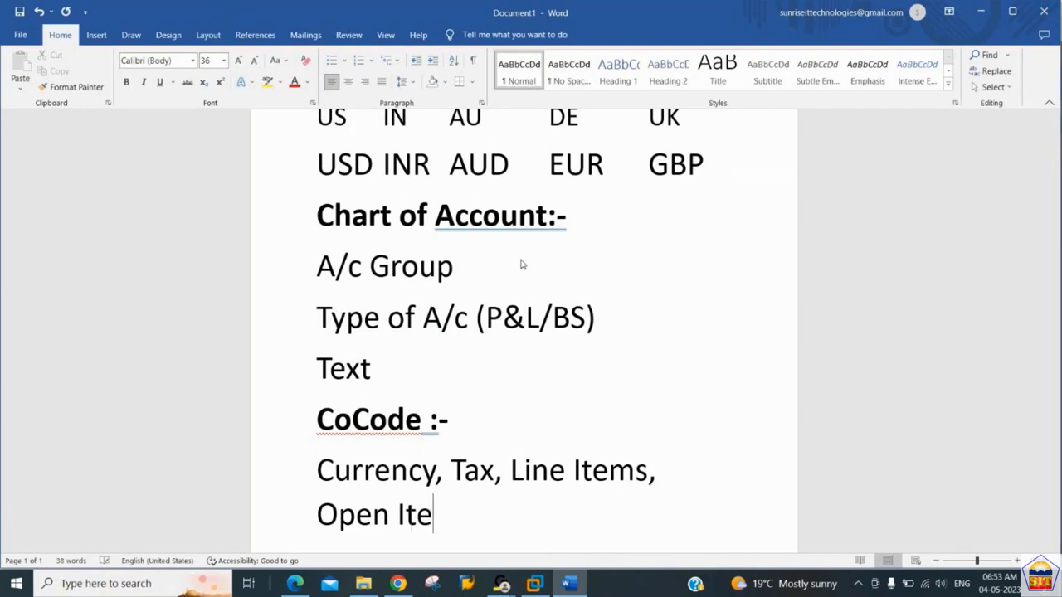
text(Management,)
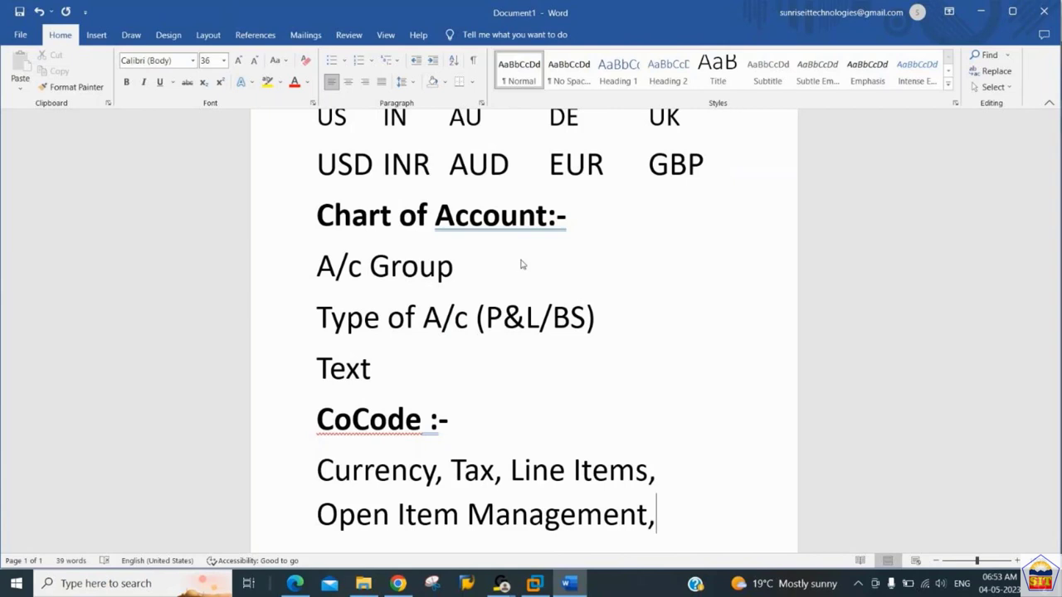
text( Sort )
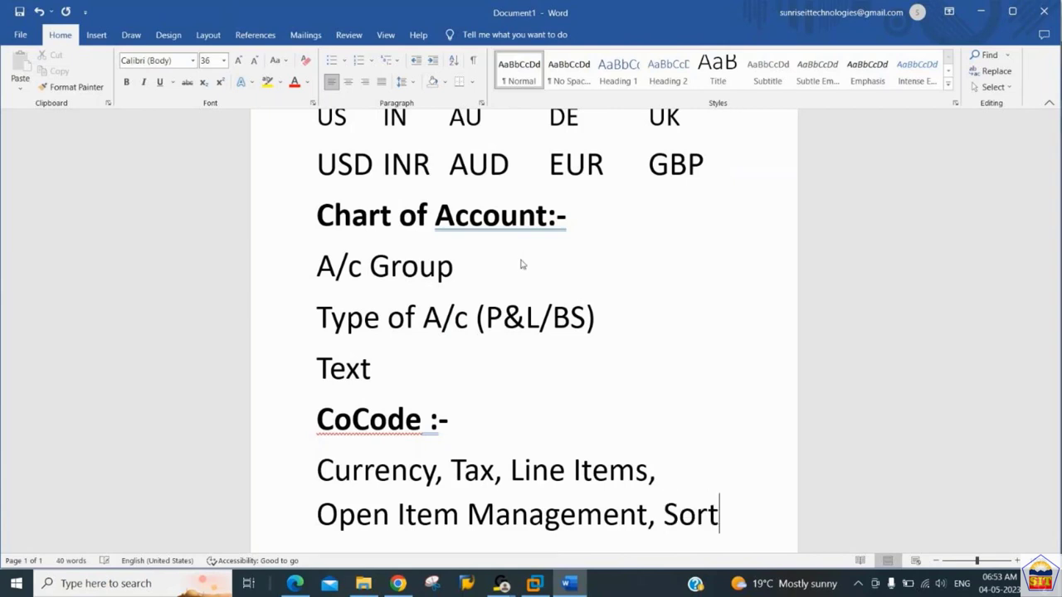
text(Key, F)
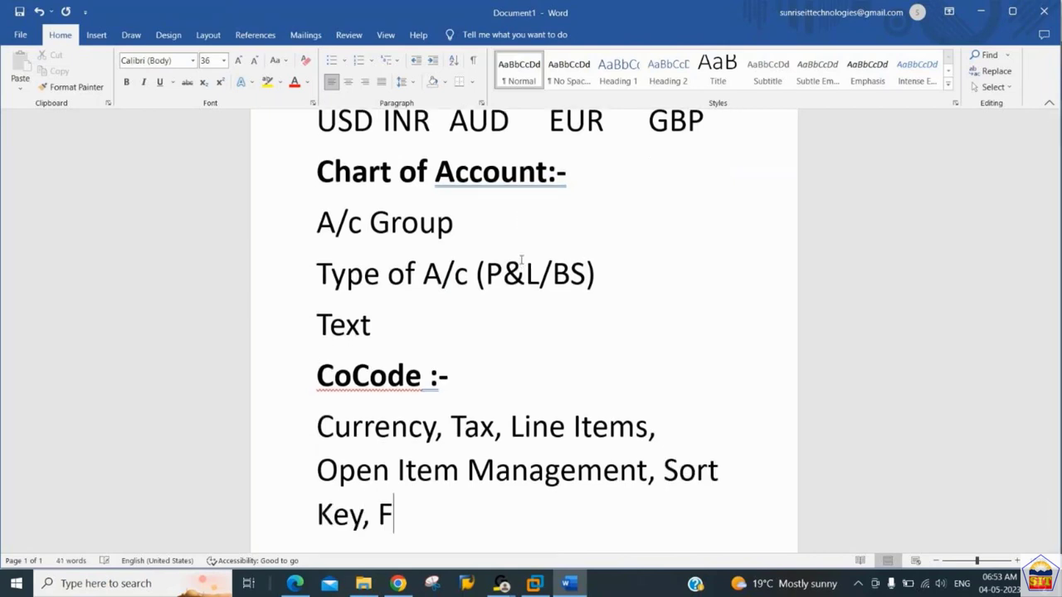
text(ield St)
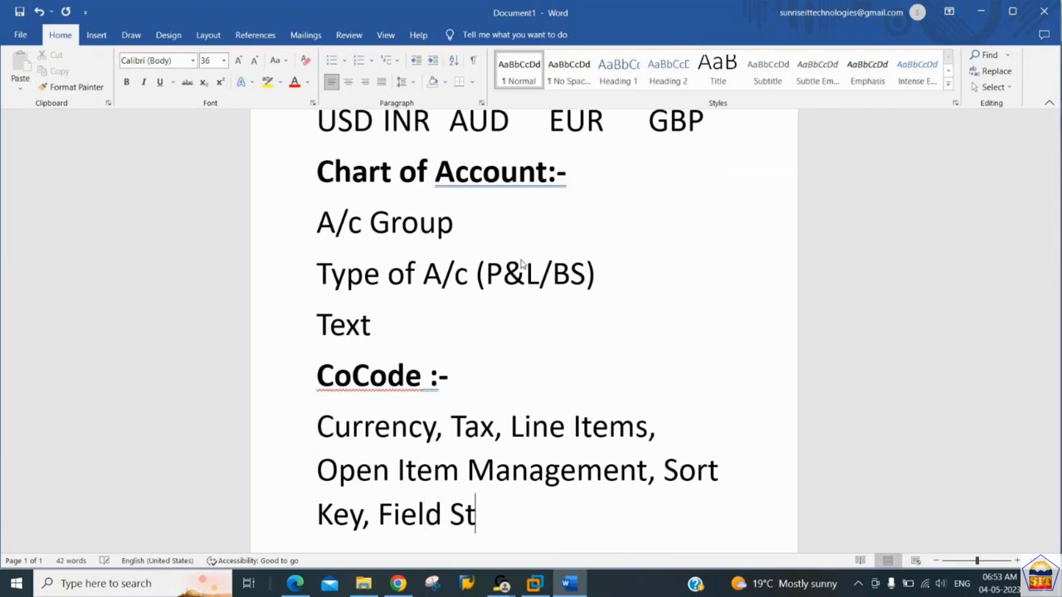
text(atus Group)
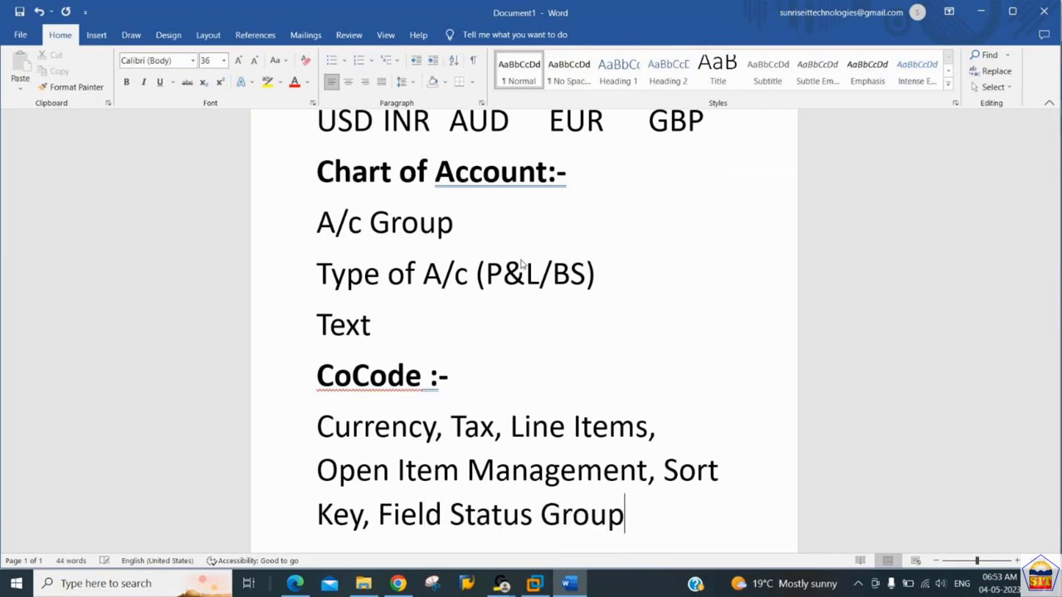
text(s)
Select the notes from Chart of Account through Field Status Groups, then switch to the SAP window.
key(Up)
key(Up)
key(Up)
key(Up)
key(Up)
key(Up)
key(Up)
key(Left)
key(Left)
key(Left)
key(Left)
key(Left)
key(Left)
key(Left)
key(Left)
key(Left)
key(Left)
key(Left)
key(Left)
key(Left)
key(Left)
key(Left)
key(Left)
key(Home)
key(shift+Down)
key(shift+Down)
key(shift+Down)
key(shift+Down)
key(shift+Down)
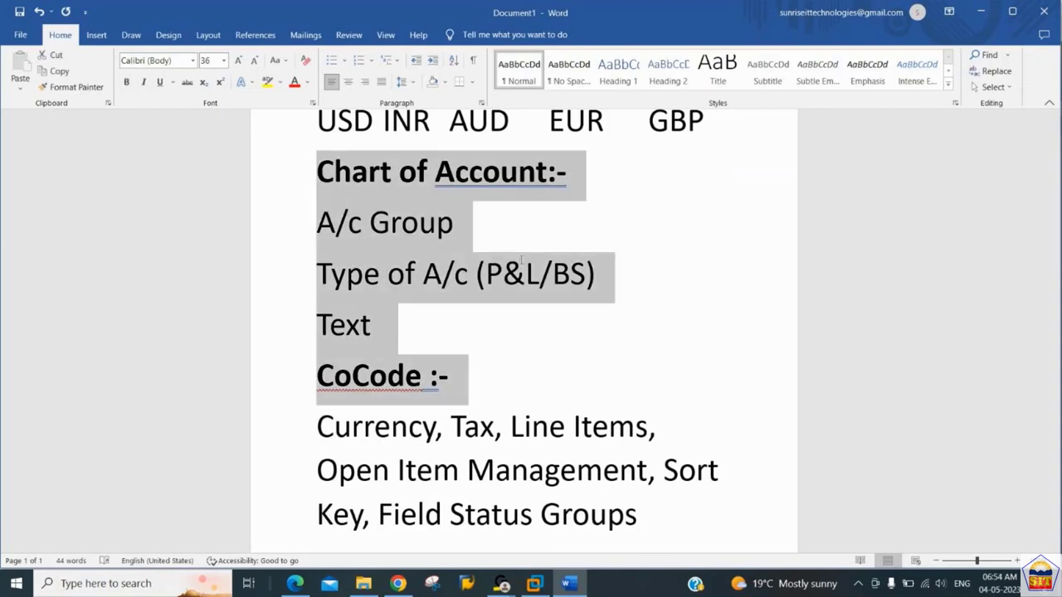
key(shift+Down)
key(shift+Down)
key(shift+Down)
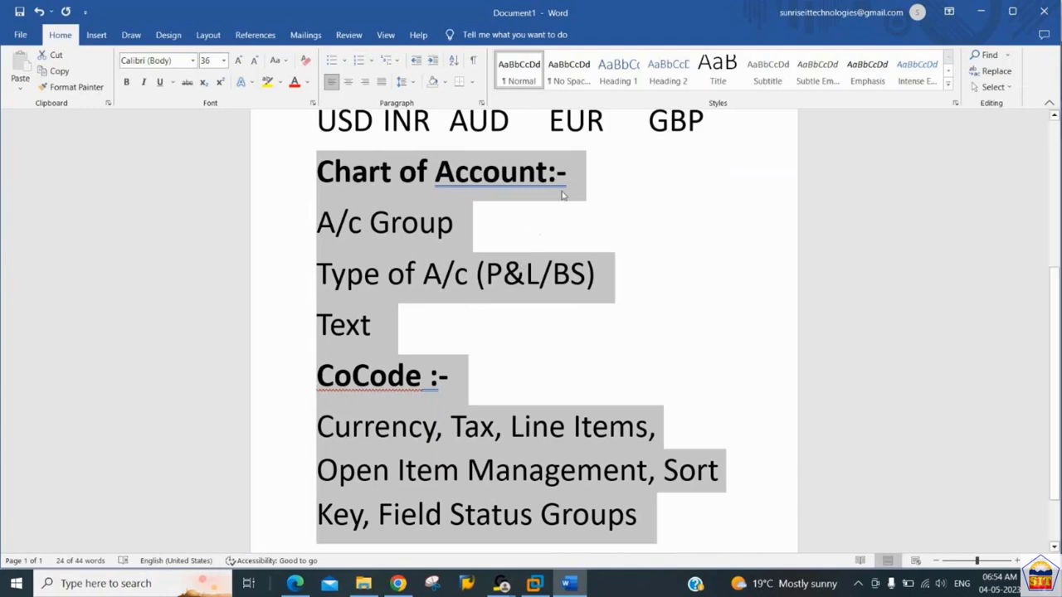
click(544, 589)
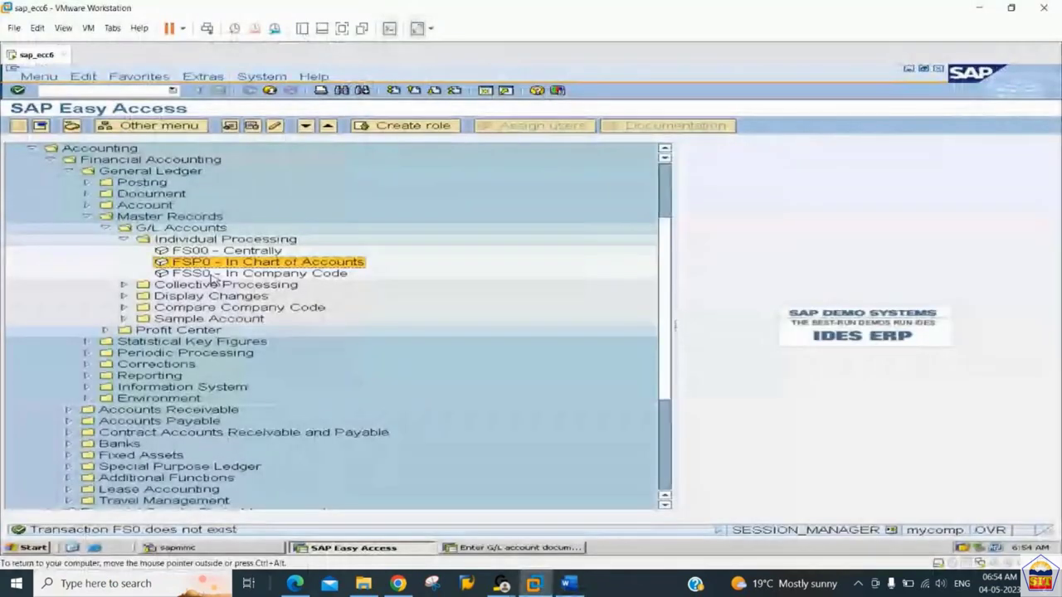
In FS00, try account 100100, dismiss the not-found error, then load 200100 for company code 1122.
double_click(178, 251)
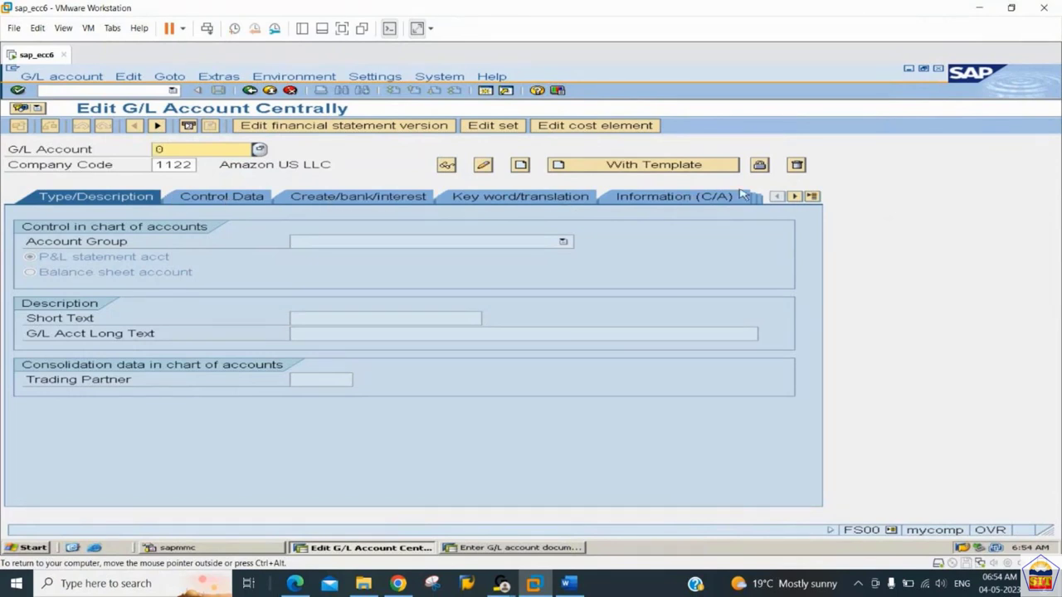
click(794, 198)
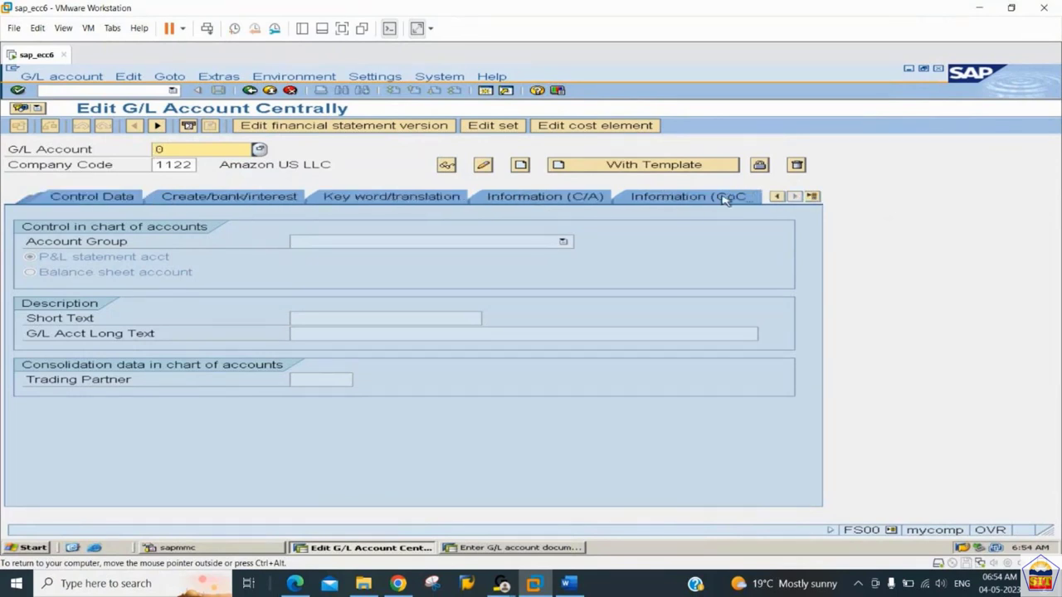
click(778, 196)
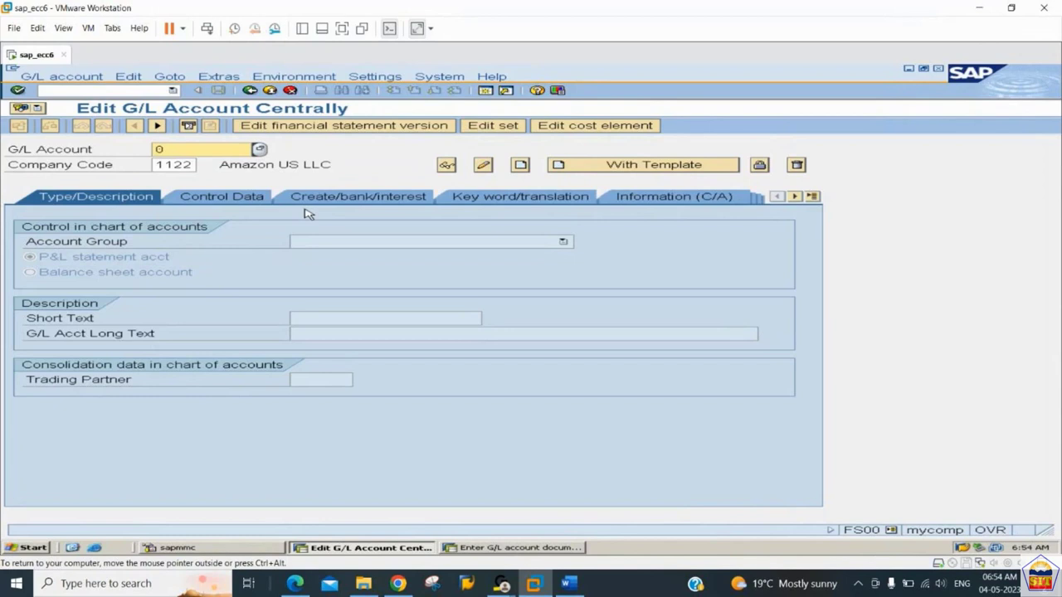
text(100100)
key(Return)
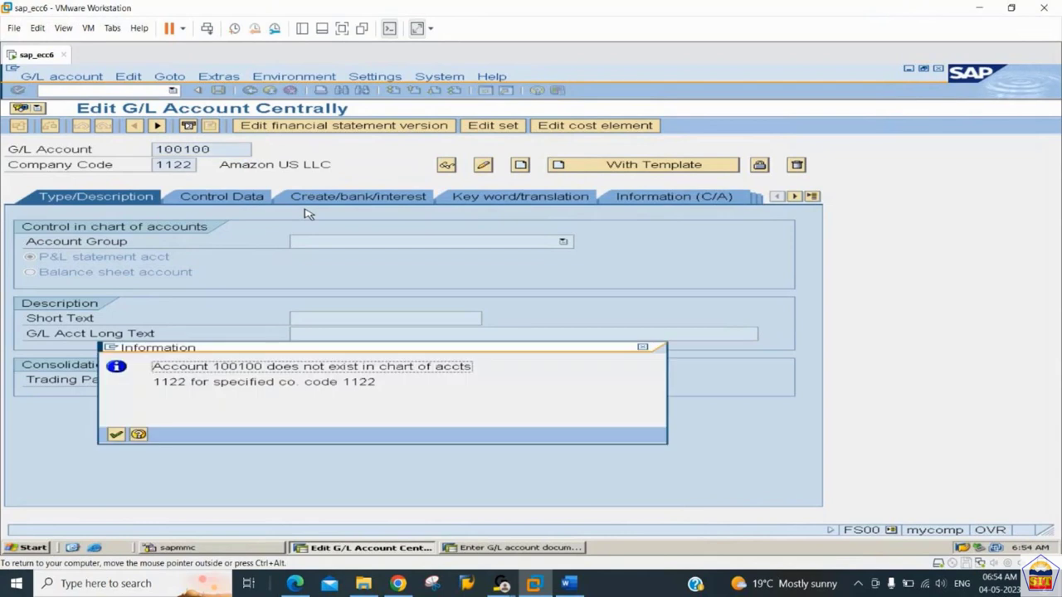
key(Return)
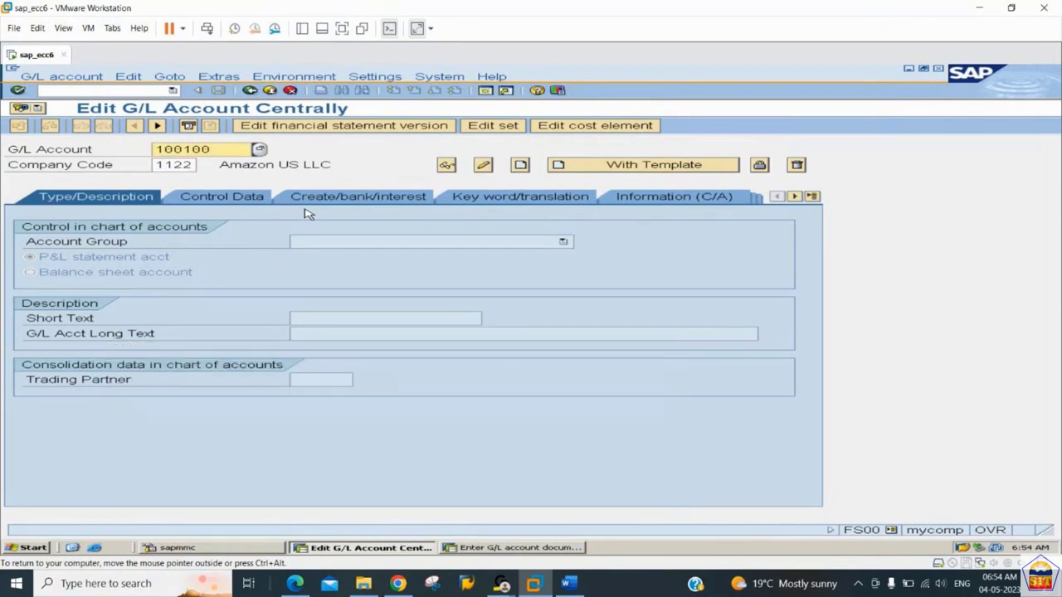
text(2)
key(Return)
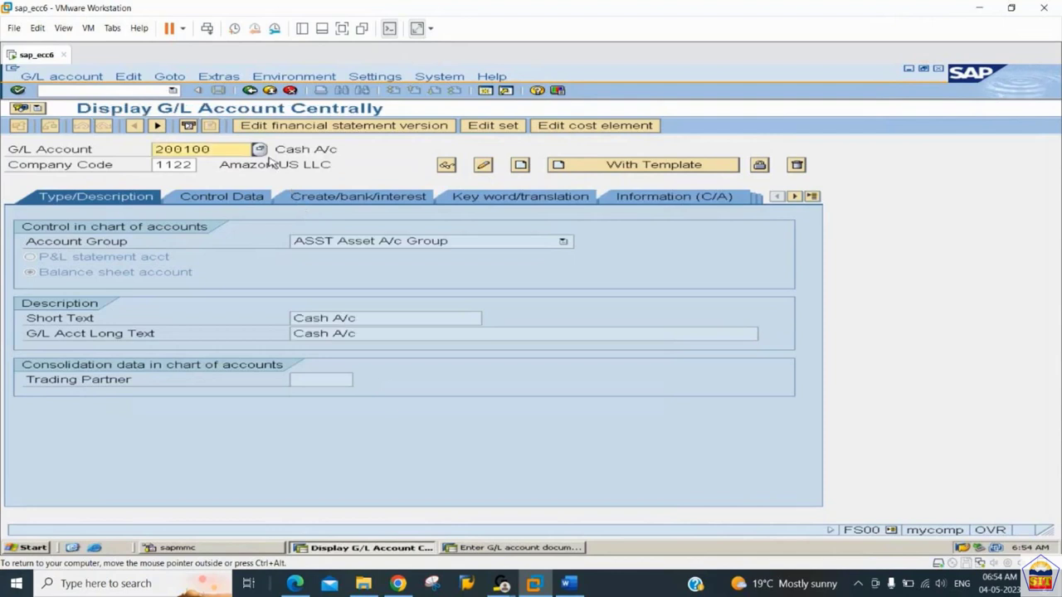
click(198, 164)
drag(202, 165, 119, 178)
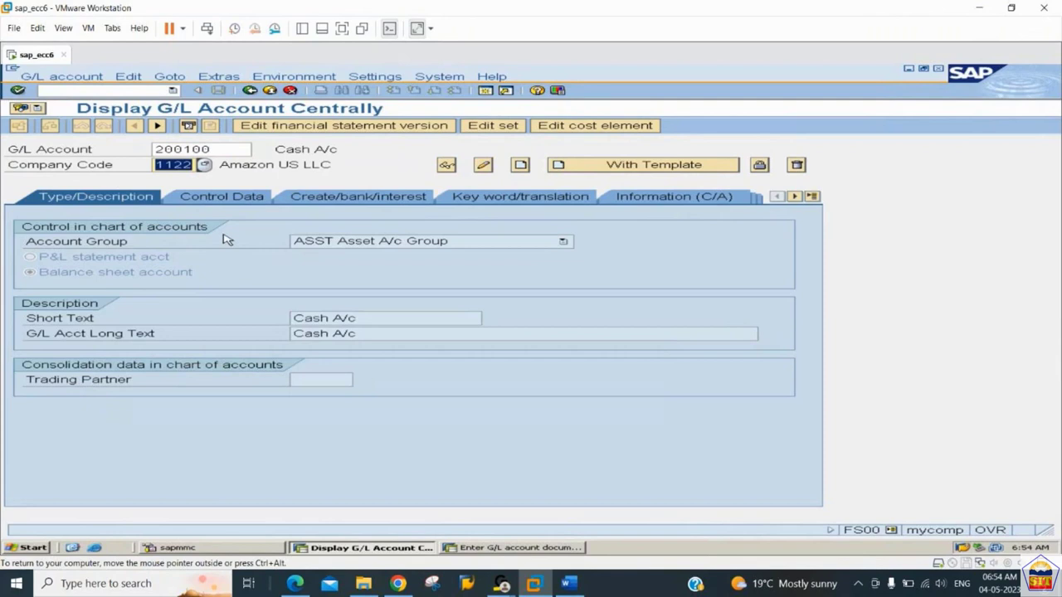
drag(216, 151, 132, 154)
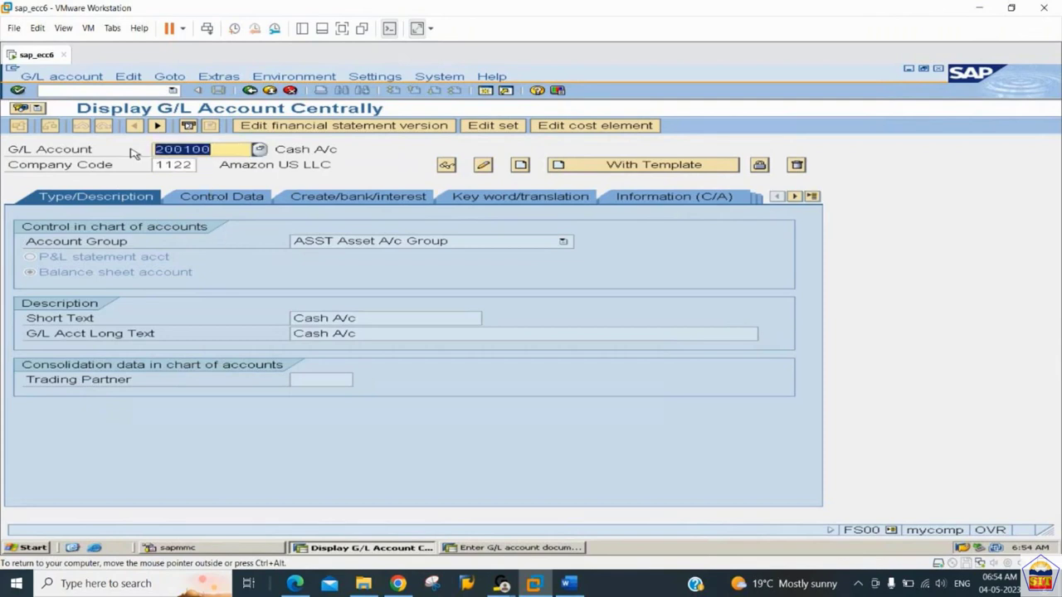
drag(155, 164, 216, 170)
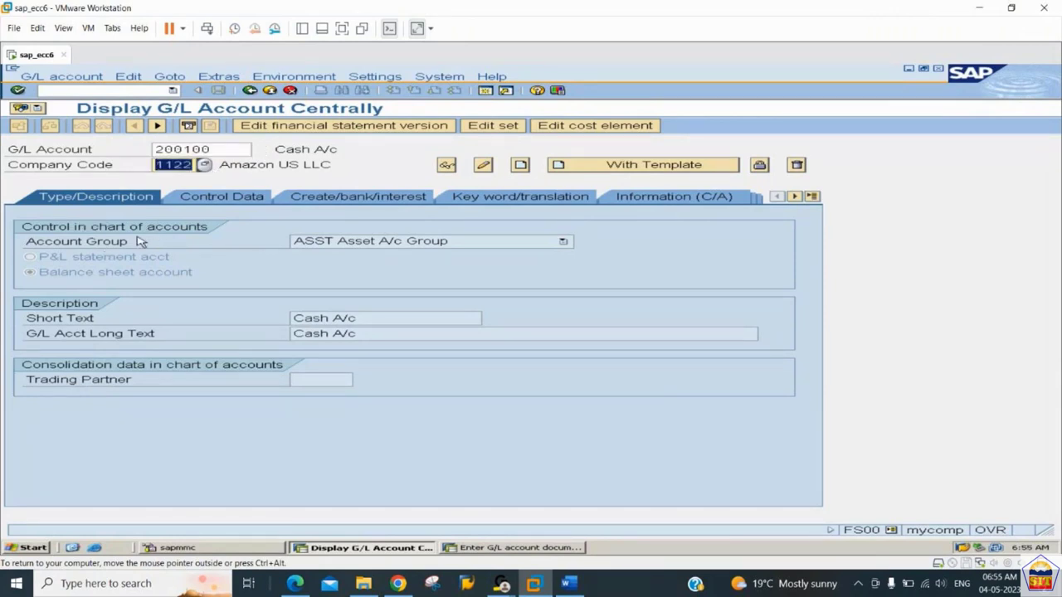
click(376, 242)
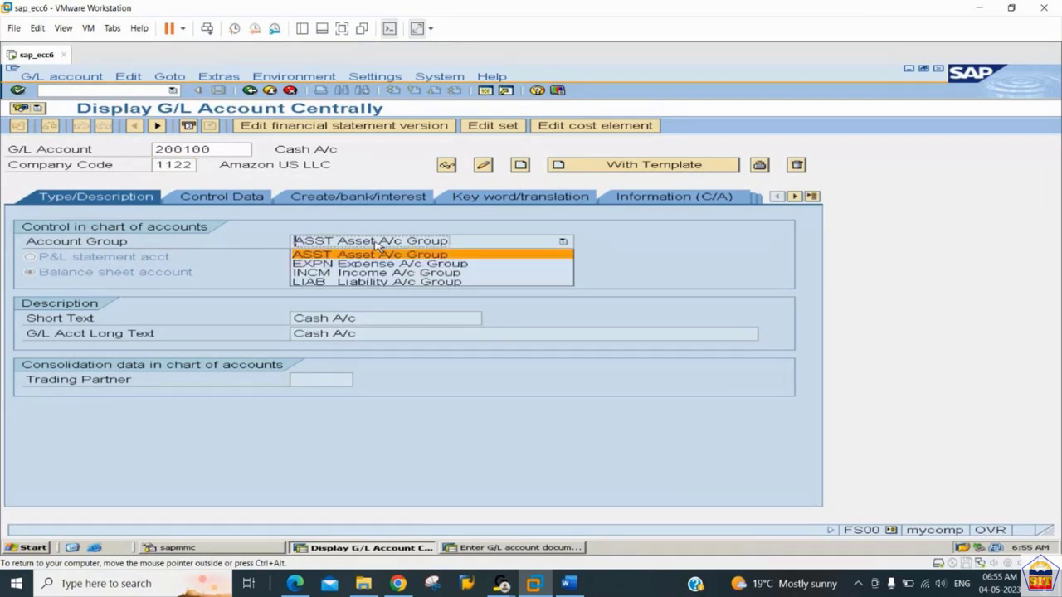
click(377, 242)
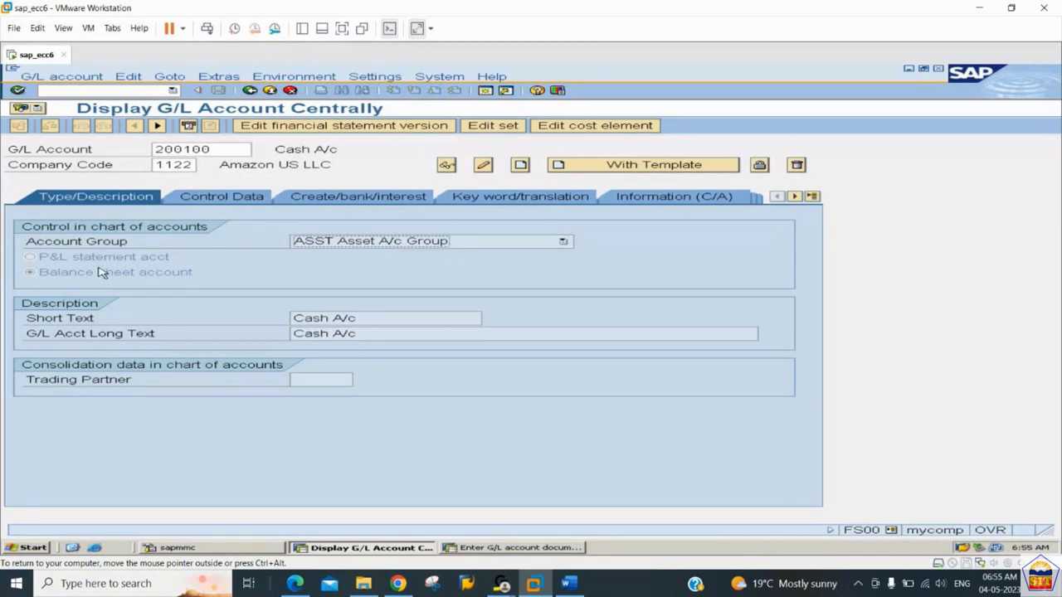
click(370, 319)
drag(370, 319, 292, 320)
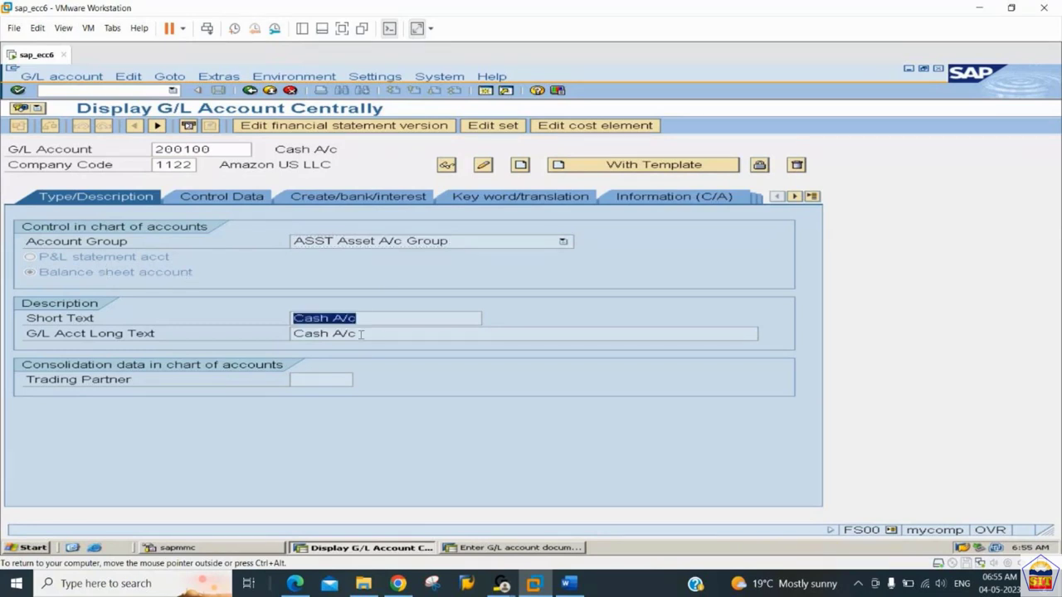
drag(370, 337, 281, 349)
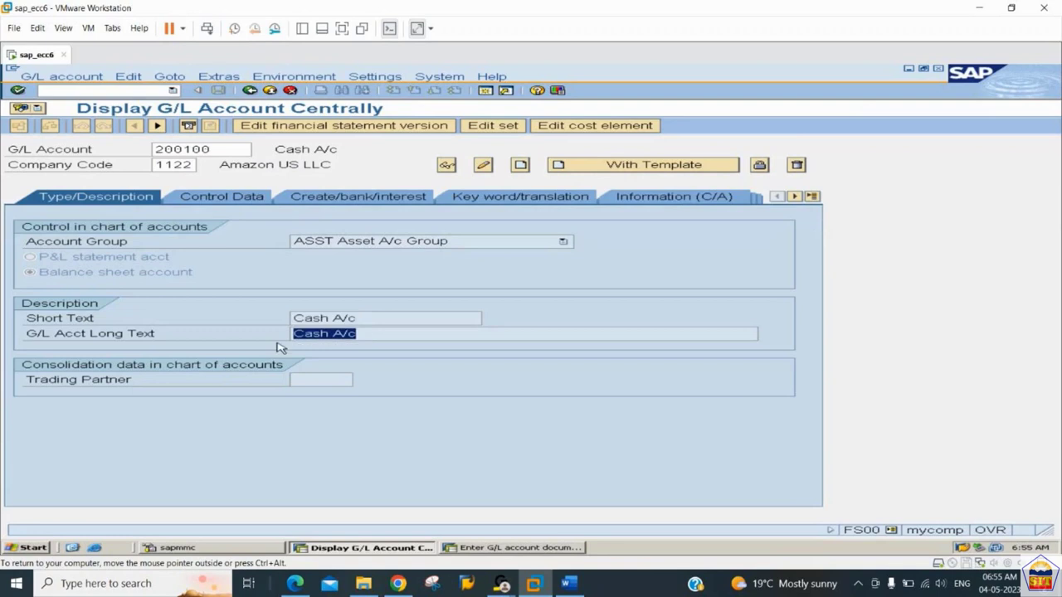
drag(365, 319, 296, 317)
click(378, 320)
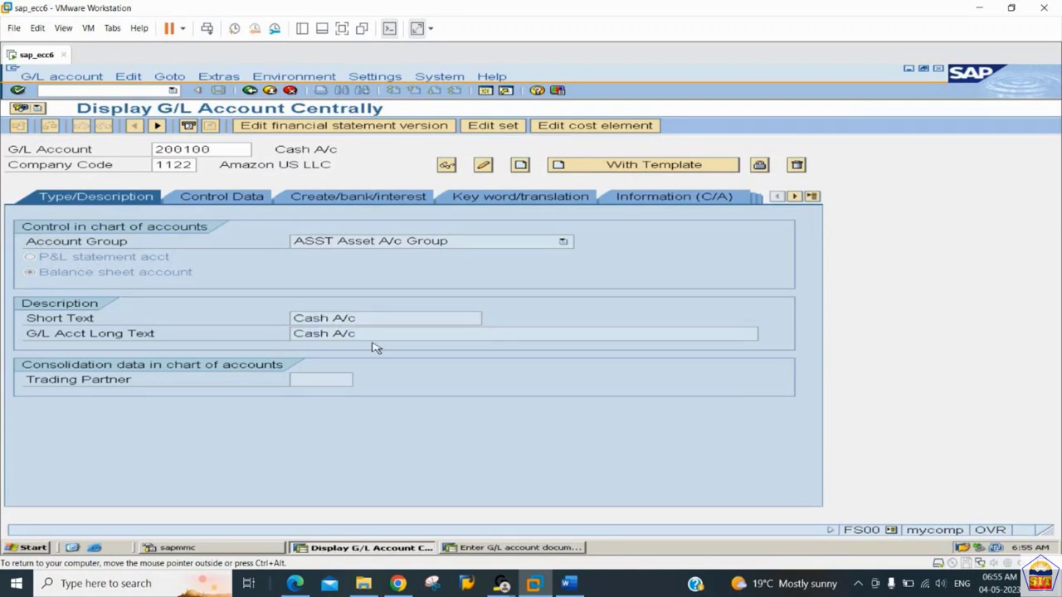
key(Tab)
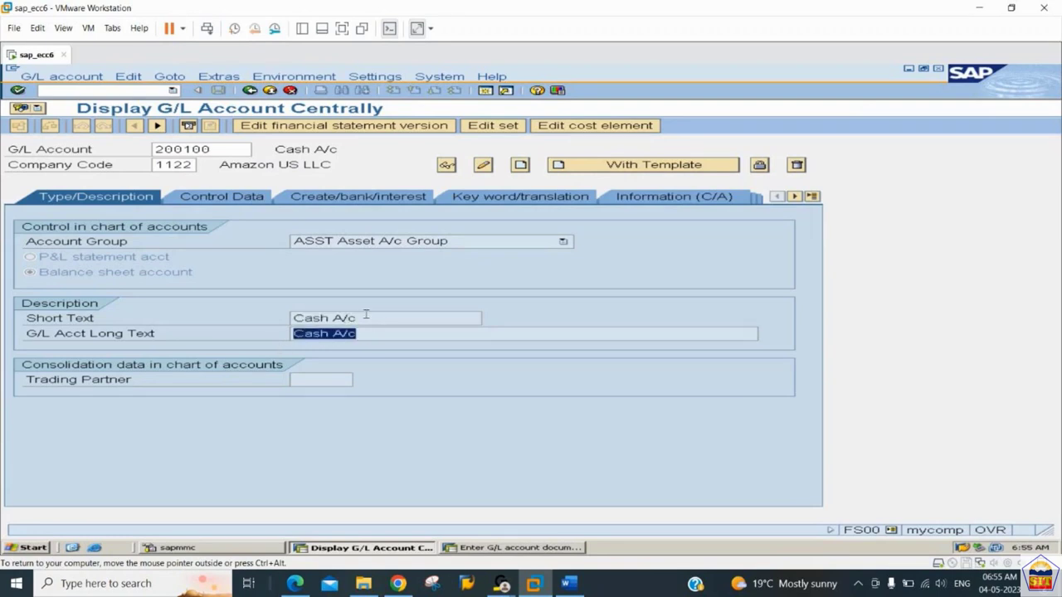
click(365, 314)
mouse_move(365, 316)
mouse_down()
mouse_move(294, 317)
mouse_move(365, 328)
mouse_up()
click(381, 318)
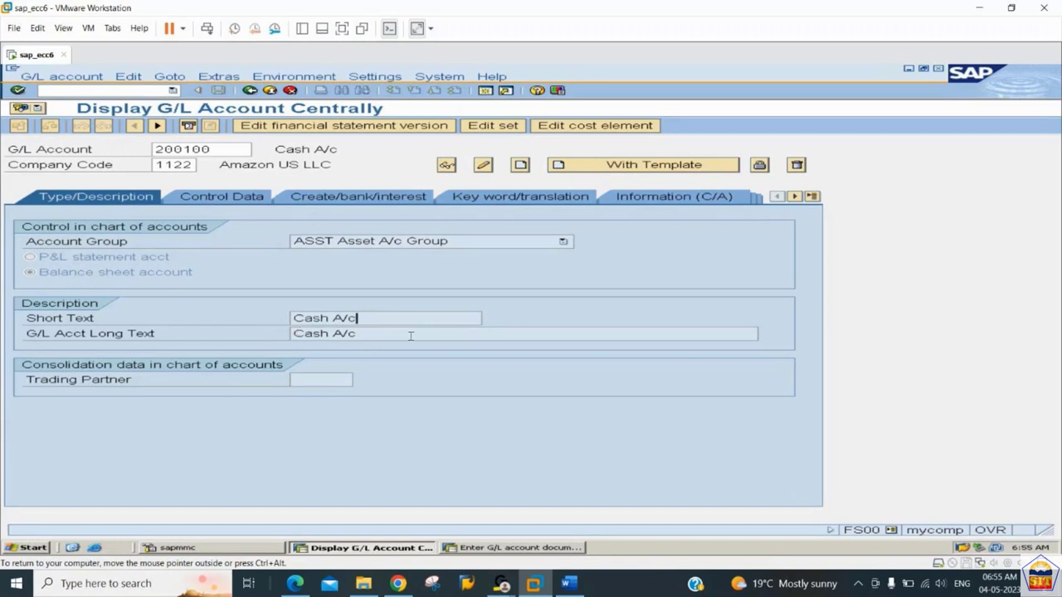
click(410, 335)
click(237, 200)
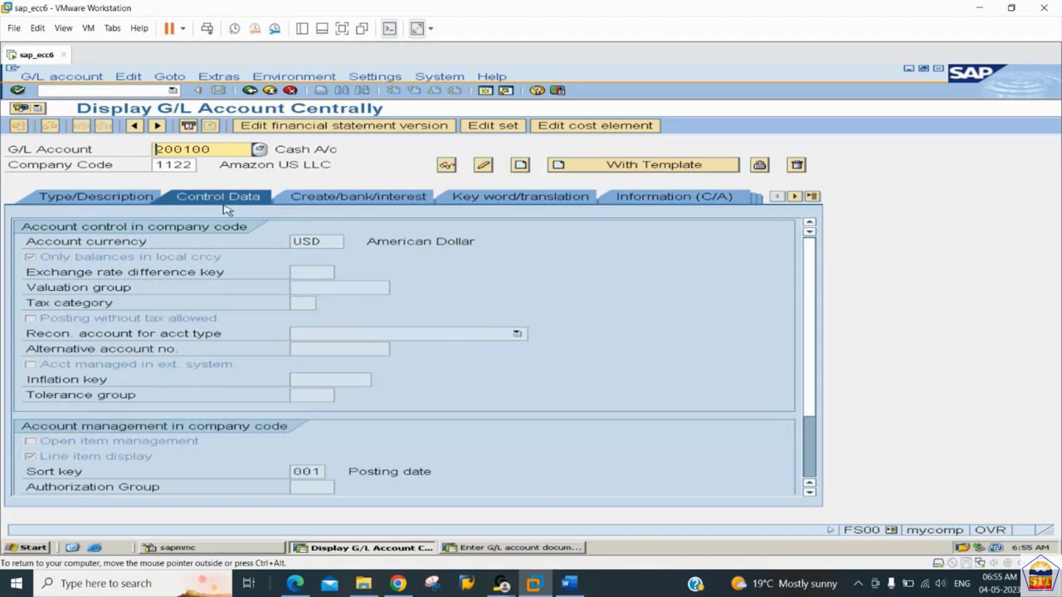
click(98, 198)
click(203, 199)
double_click(307, 241)
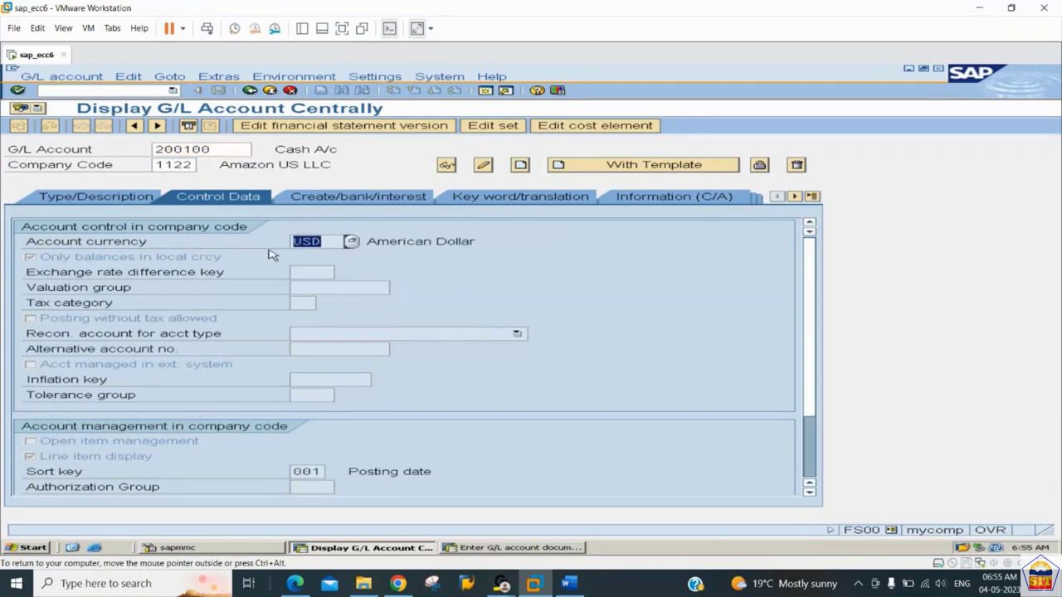
click(306, 302)
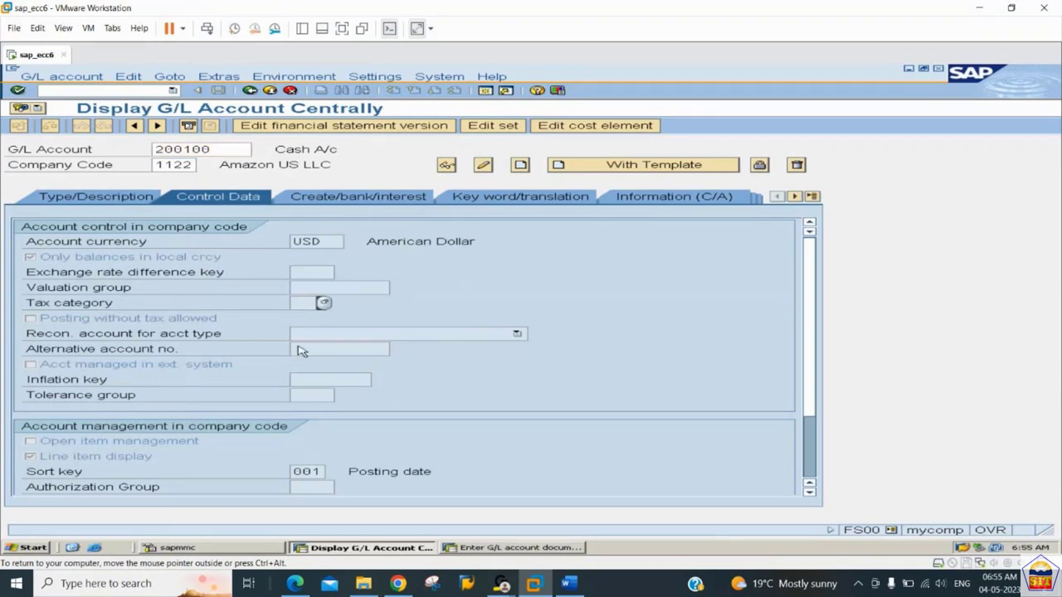
click(106, 445)
click(111, 459)
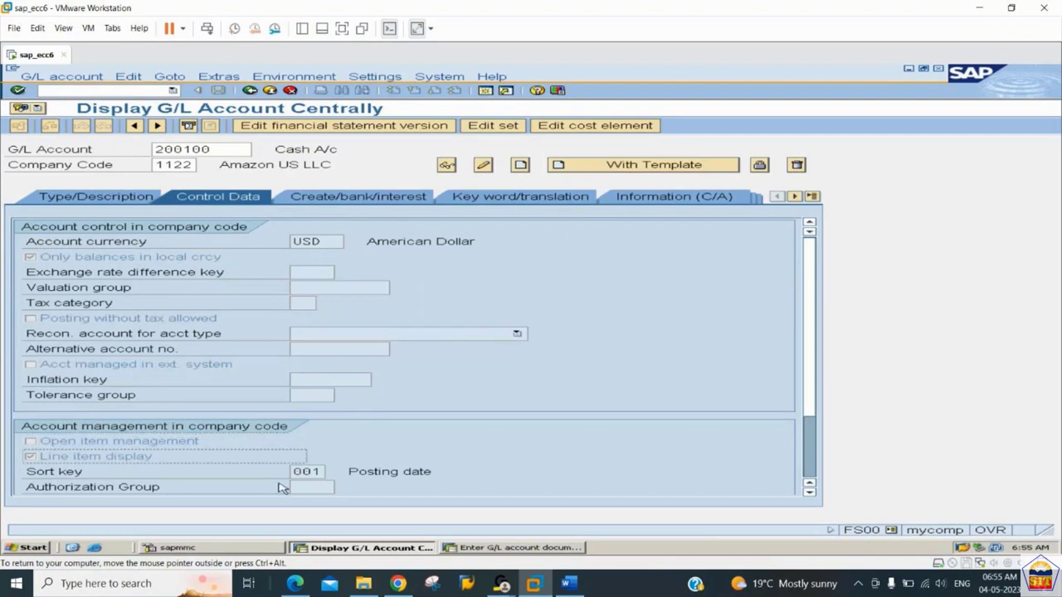
click(305, 475)
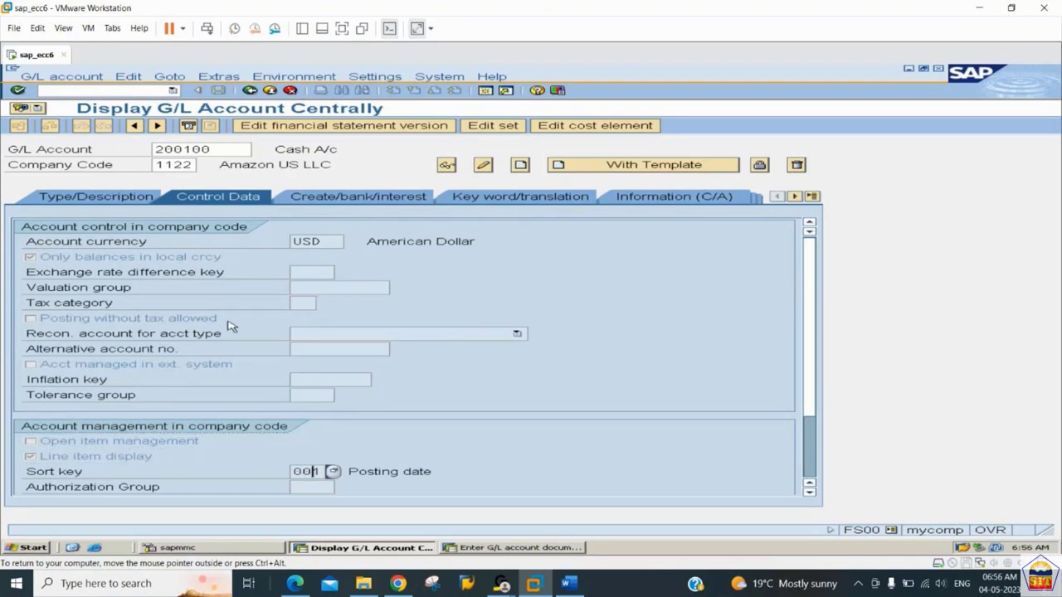
click(314, 203)
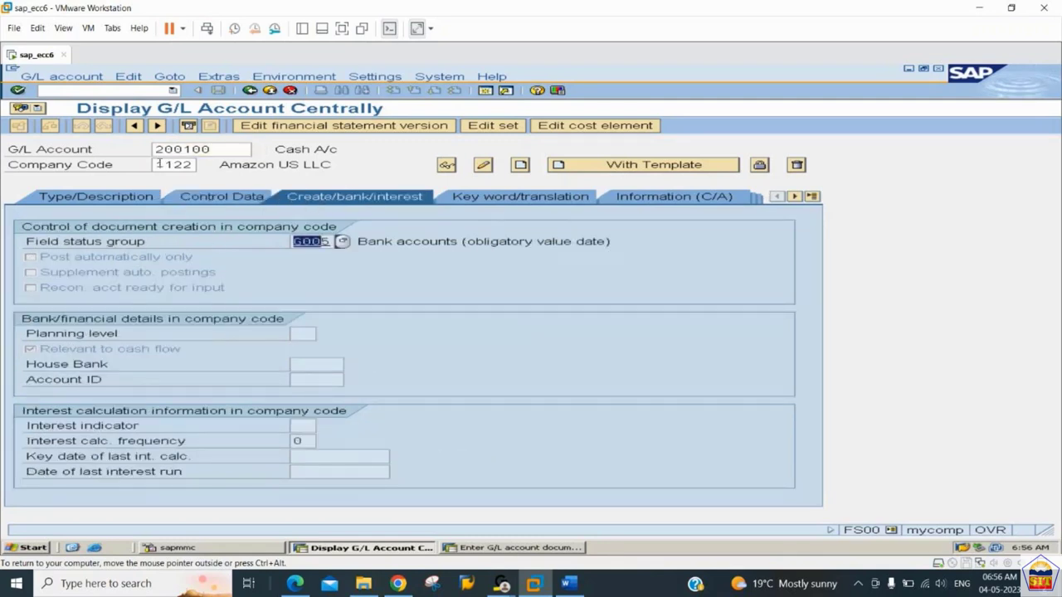
click(129, 197)
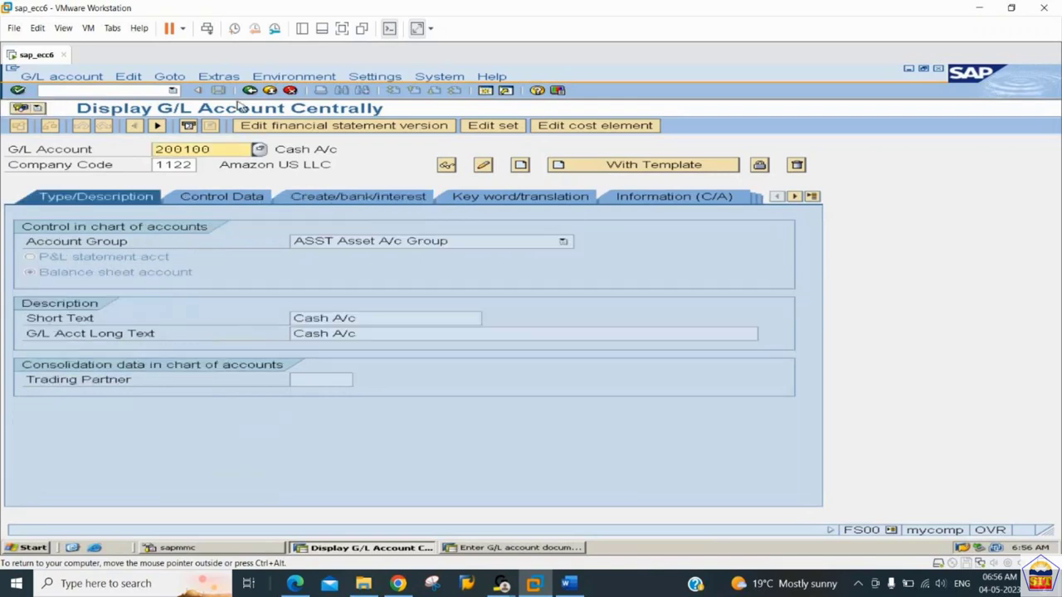
Display account 200100's chart-of-accounts data via FSP0, then return to the Easy Access menu.
click(249, 93)
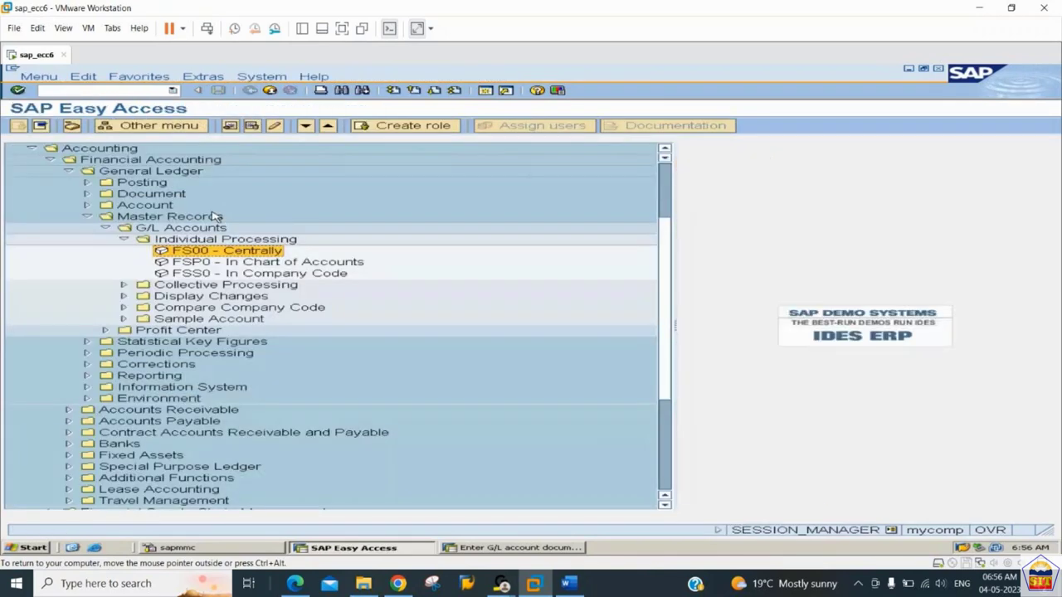
click(162, 263)
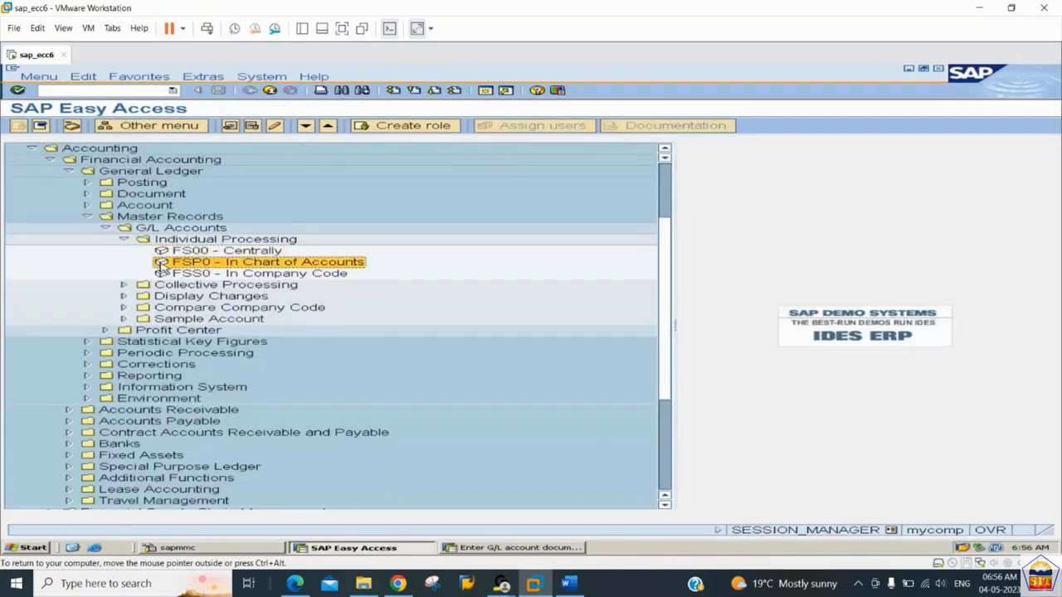
click(251, 251)
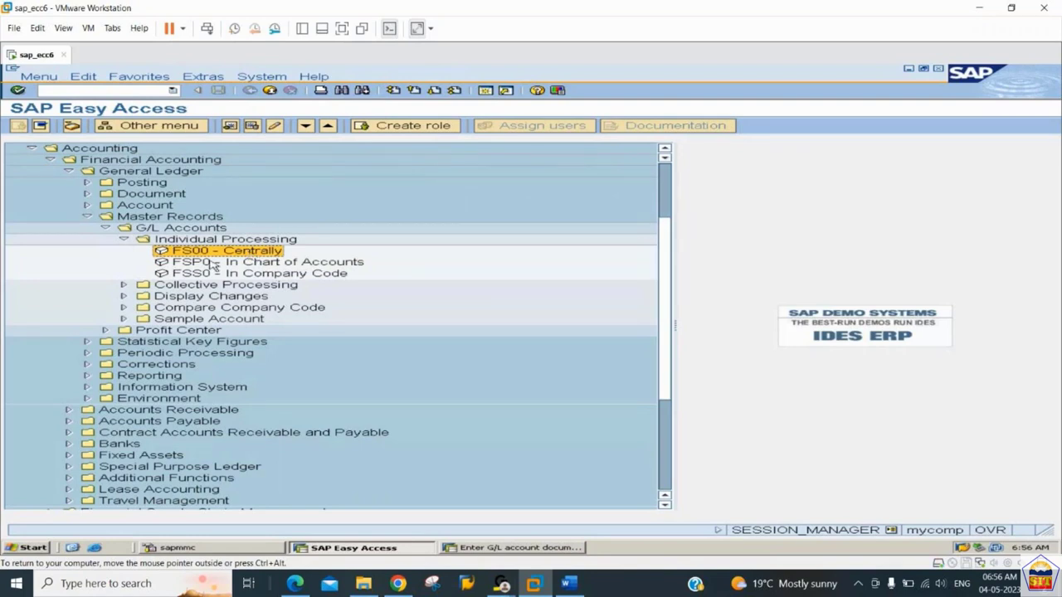
click(203, 263)
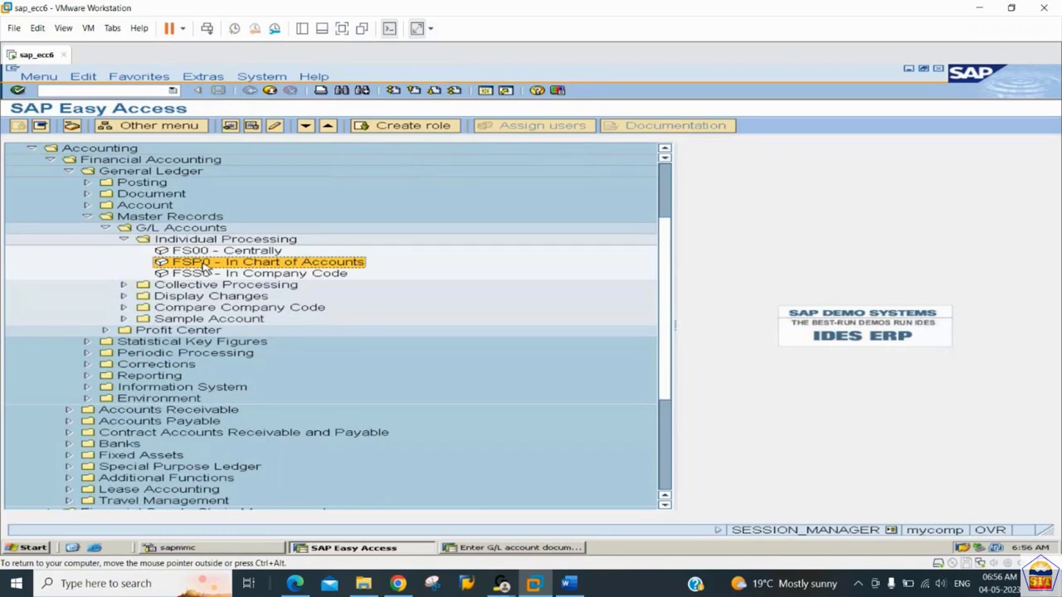
double_click(203, 266)
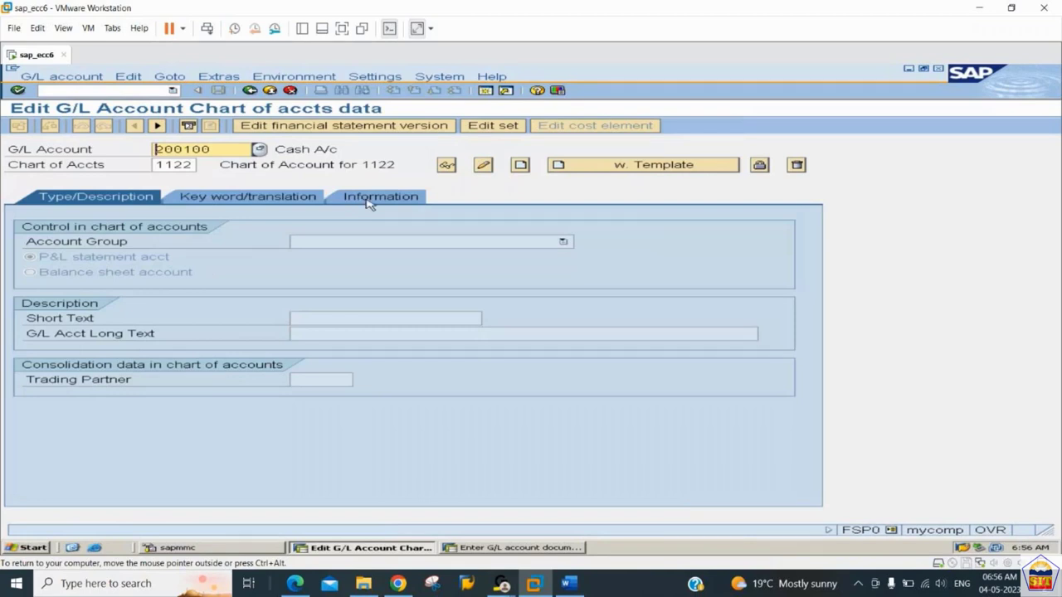
key(Return)
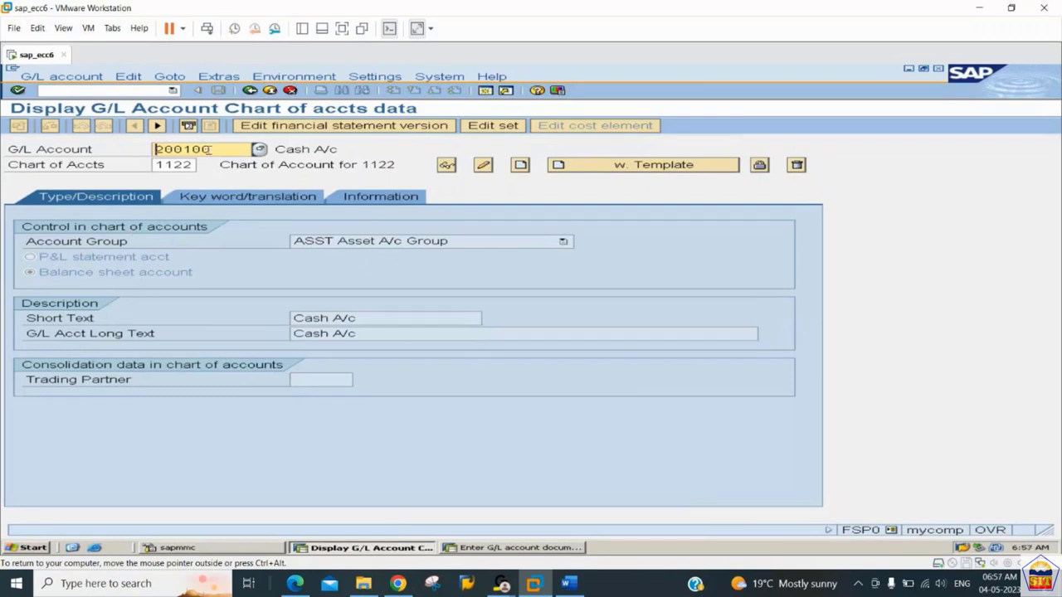
click(249, 90)
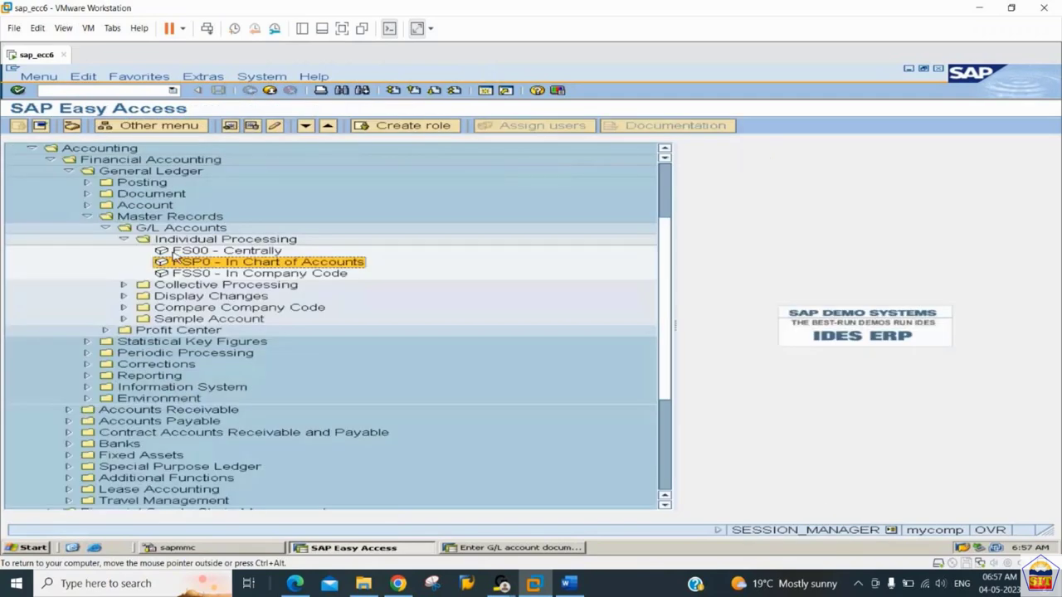
Display account 200100's company-code 1122 data via FSS0, go back, and select FS00.
click(174, 276)
double_click(174, 277)
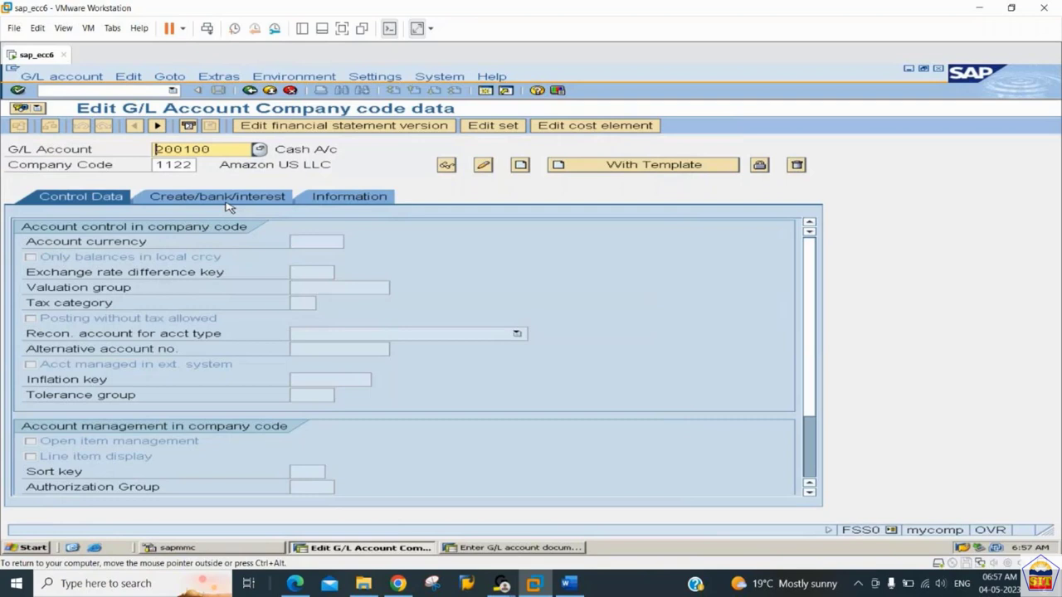
click(447, 166)
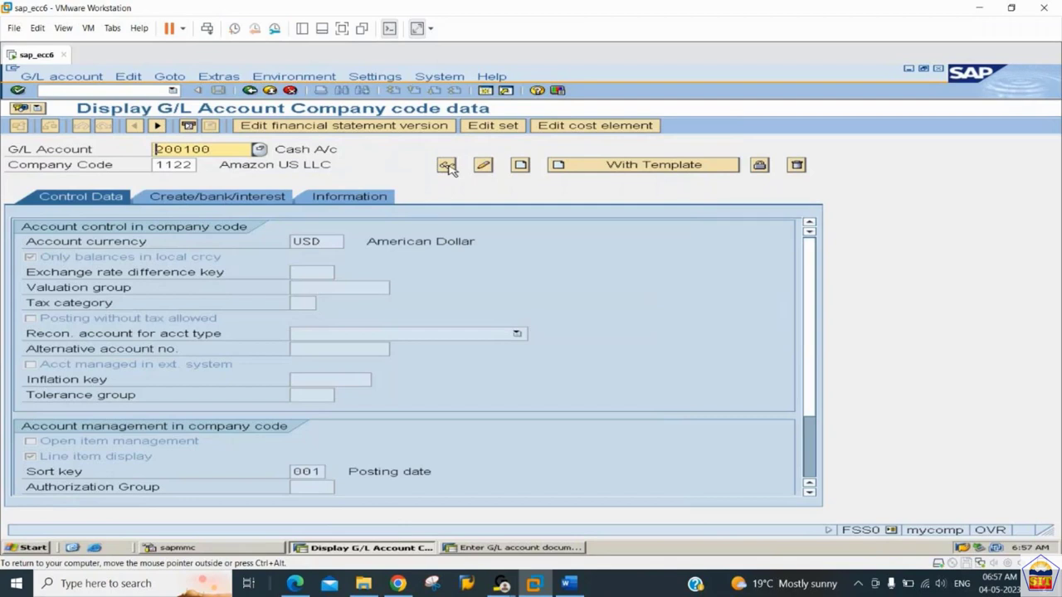
click(250, 90)
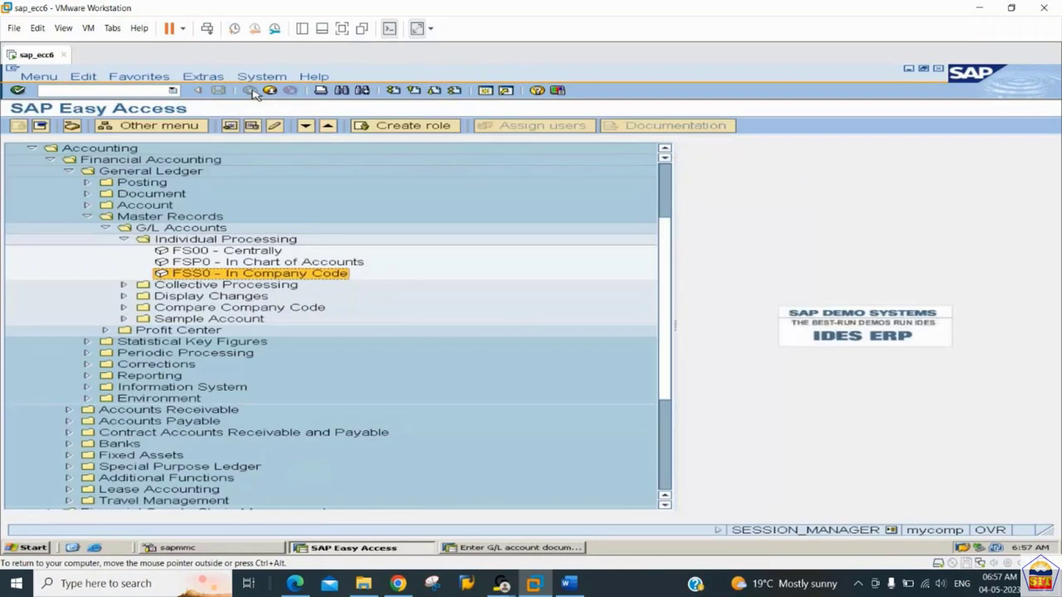
click(164, 252)
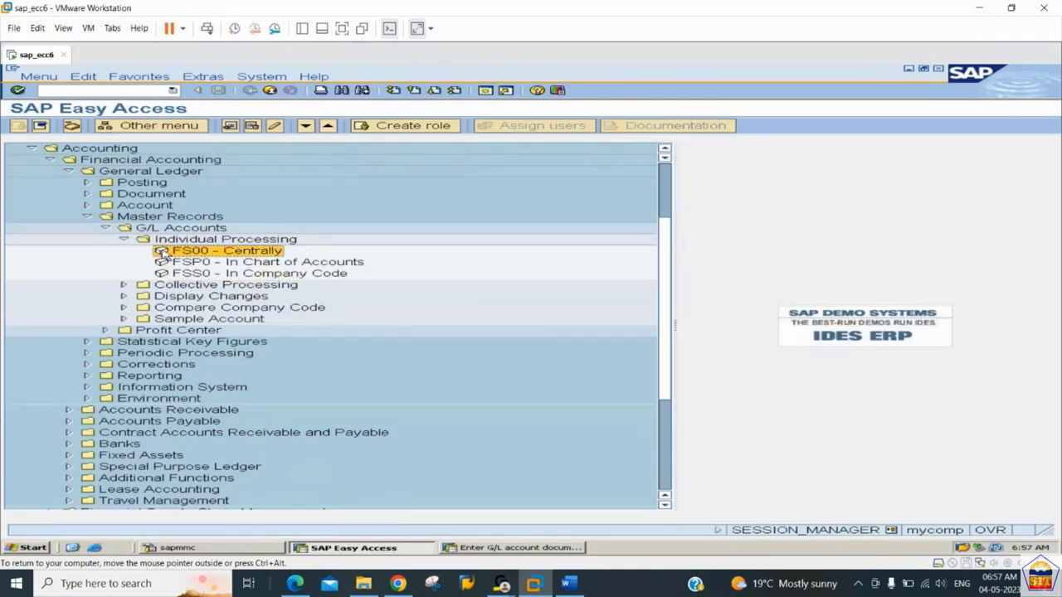